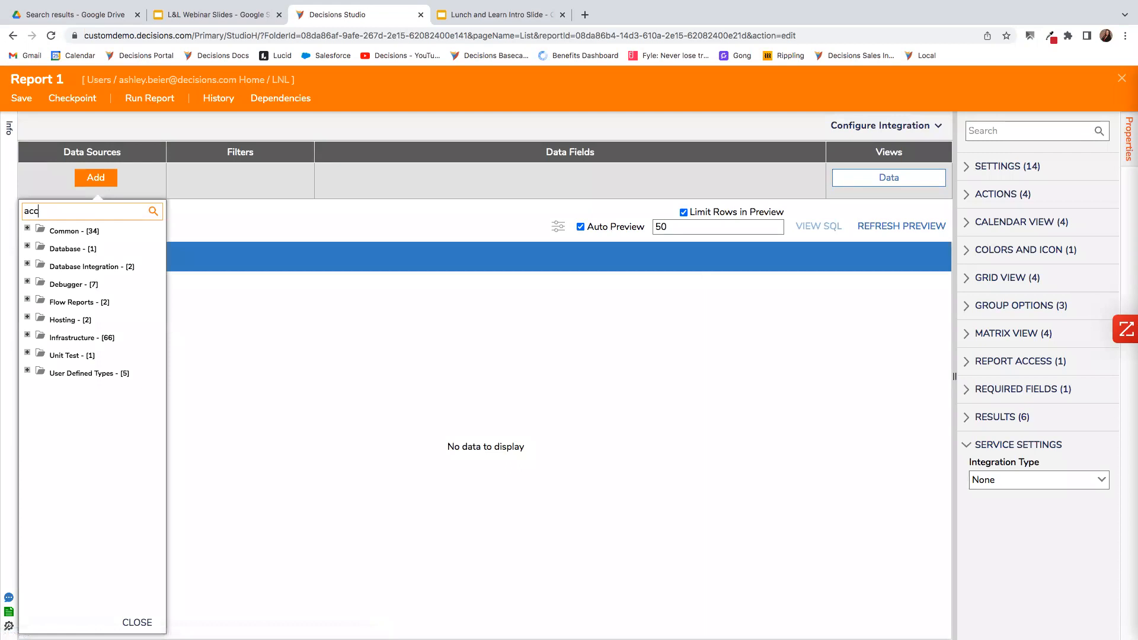
# Step: Add Account Data Source to Report 1 and apply a For Folder filter to it
pyautogui.write('nt')
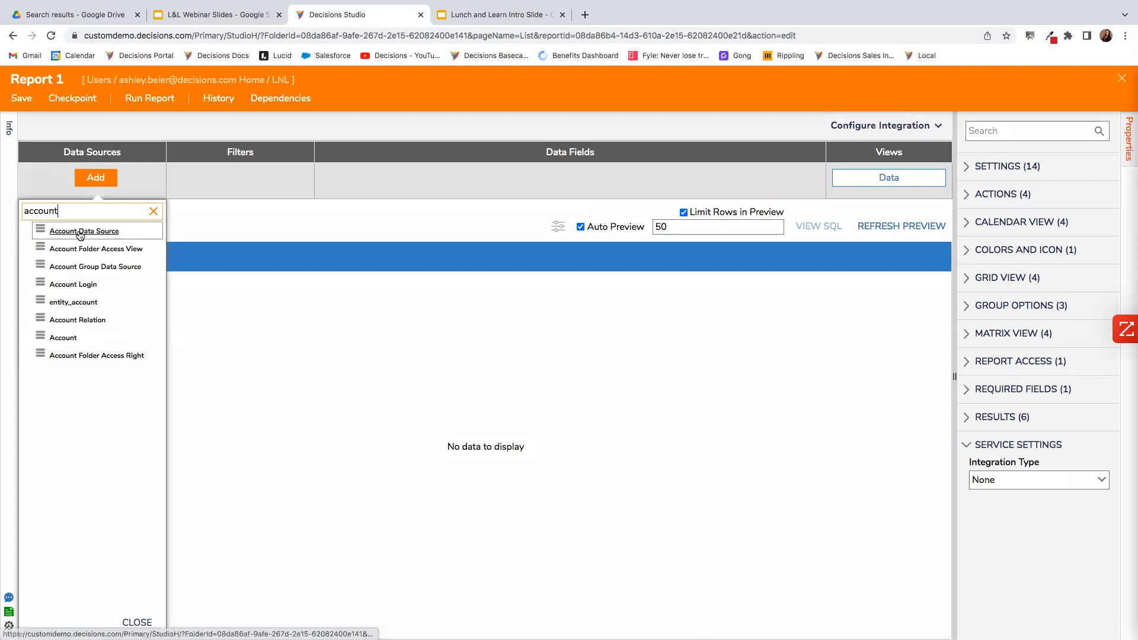
pyautogui.click(80, 234)
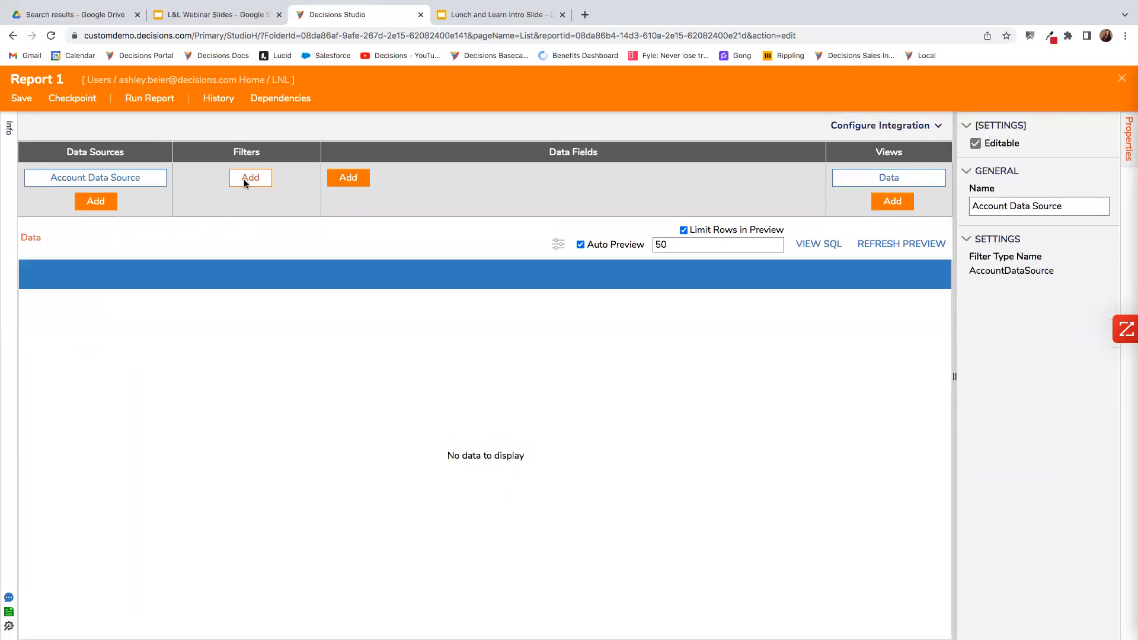
pyautogui.click(245, 180)
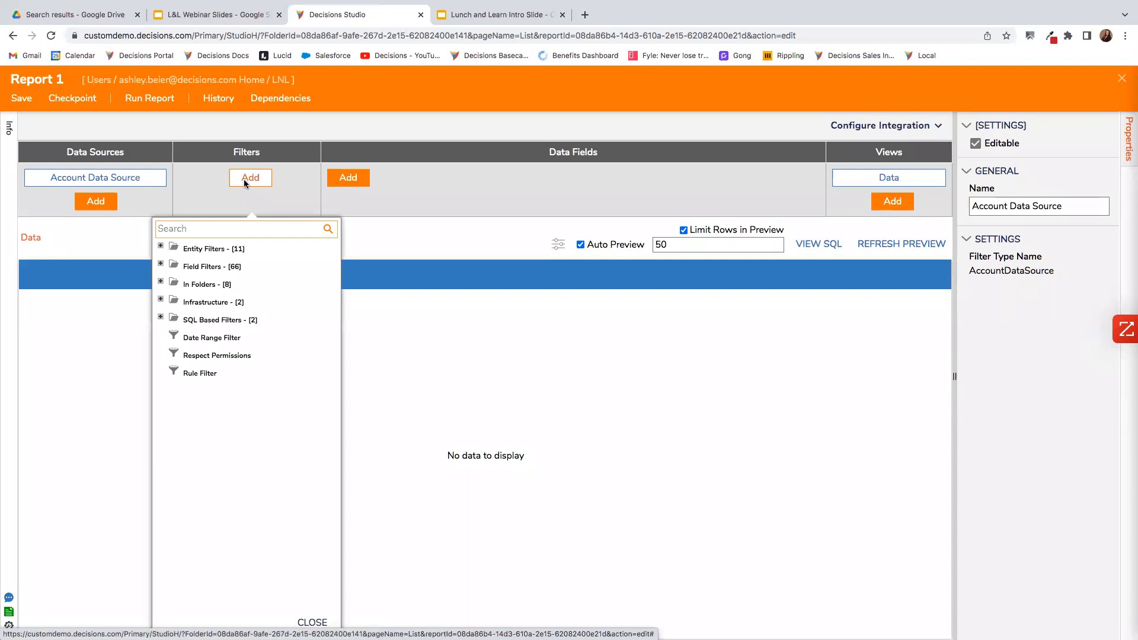
pyautogui.click(161, 282)
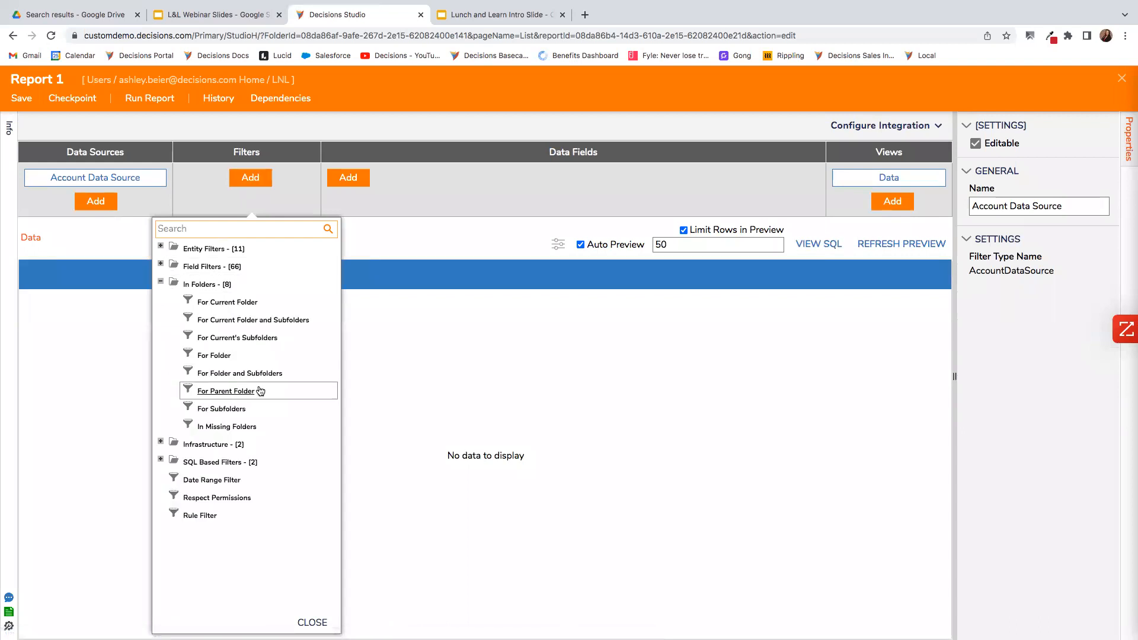
pyautogui.click(254, 355)
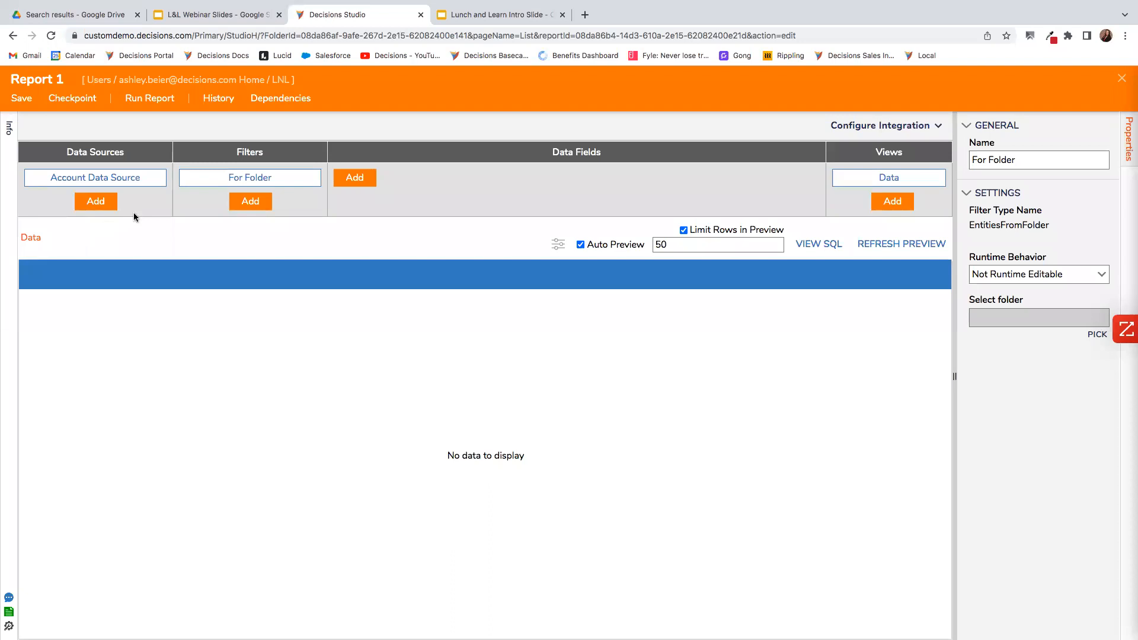
# Step: Try to remove the For Folder filter from the report
pyautogui.moveTo(319, 172)
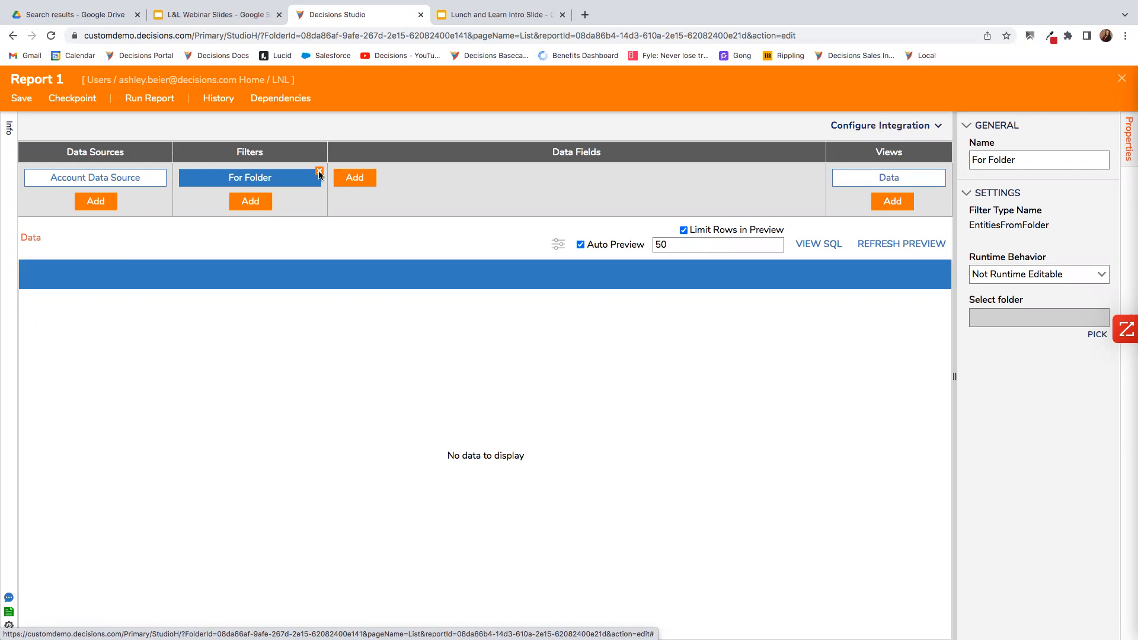
pyautogui.click(319, 172)
pyautogui.click(628, 397)
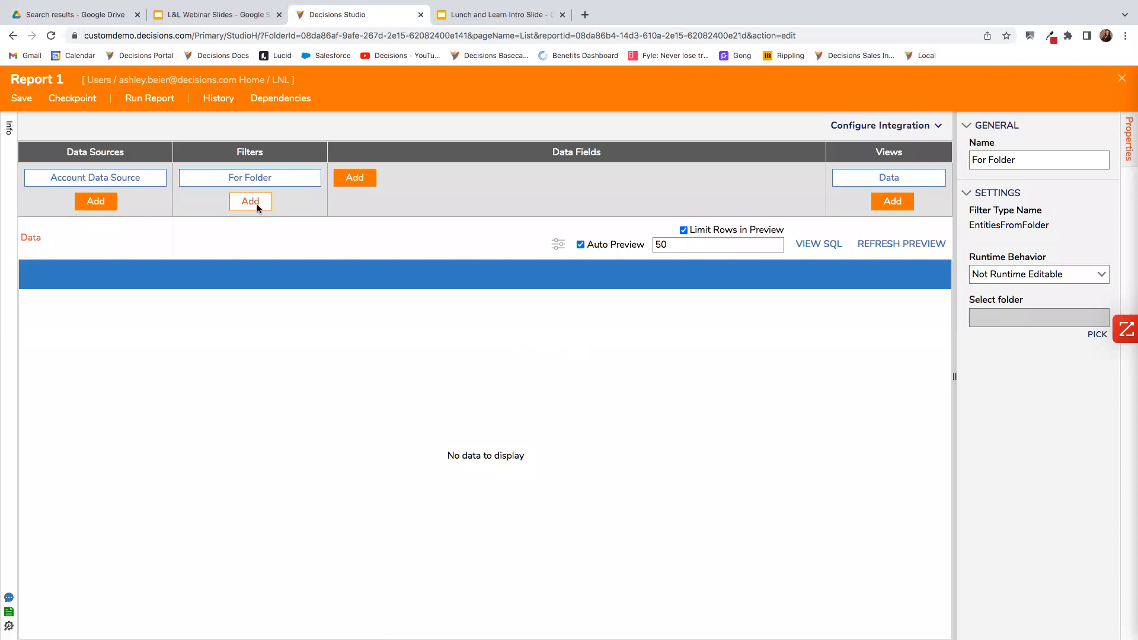
pyautogui.click(319, 172)
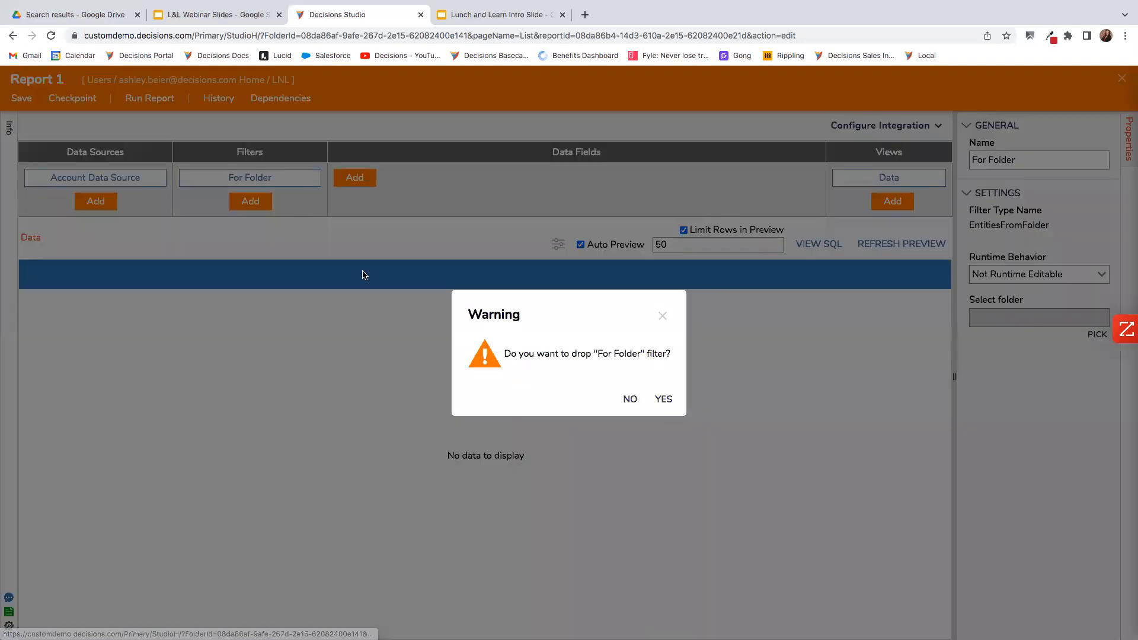
pyautogui.click(662, 317)
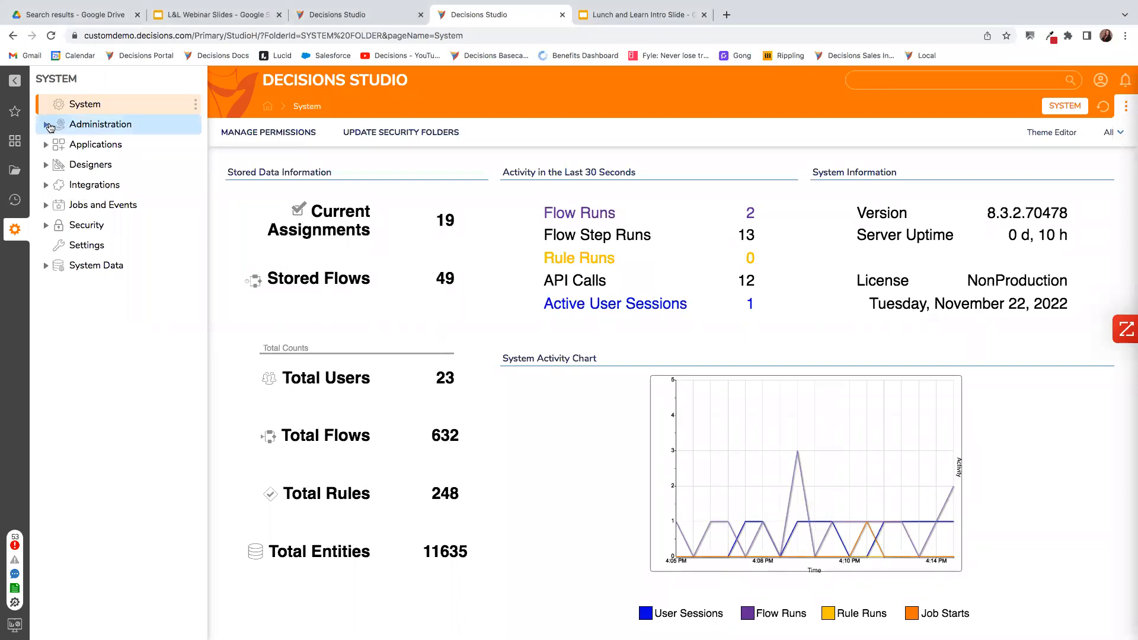
# Step: Open the Event Viewer under Administration's System Tools, view the Active Users report and list the additional reports
pyautogui.click(47, 126)
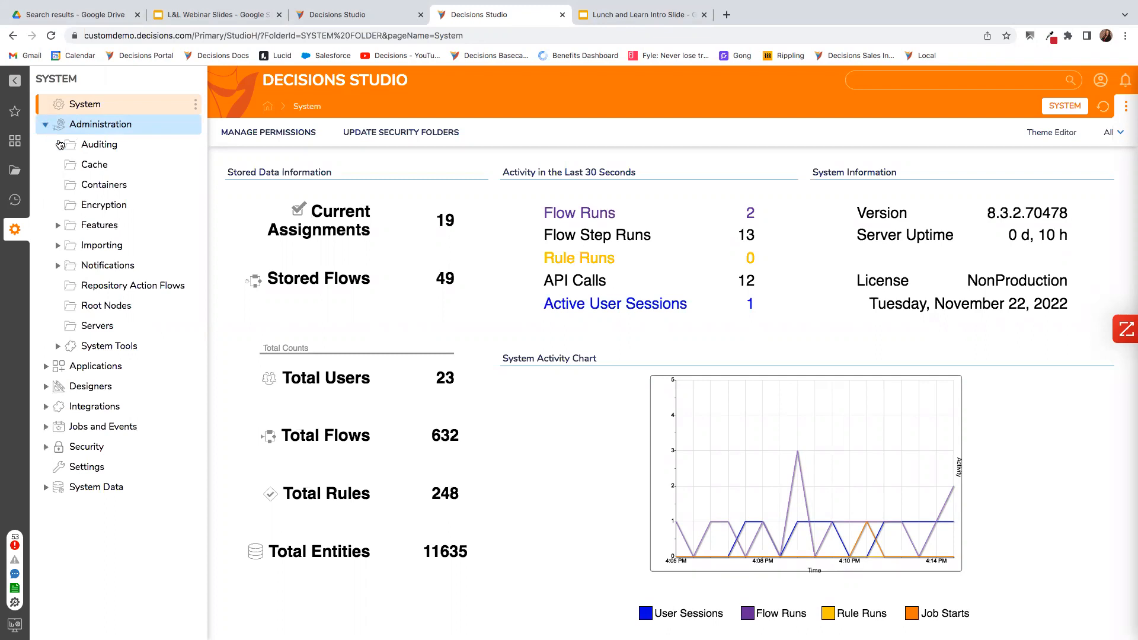
pyautogui.click(90, 350)
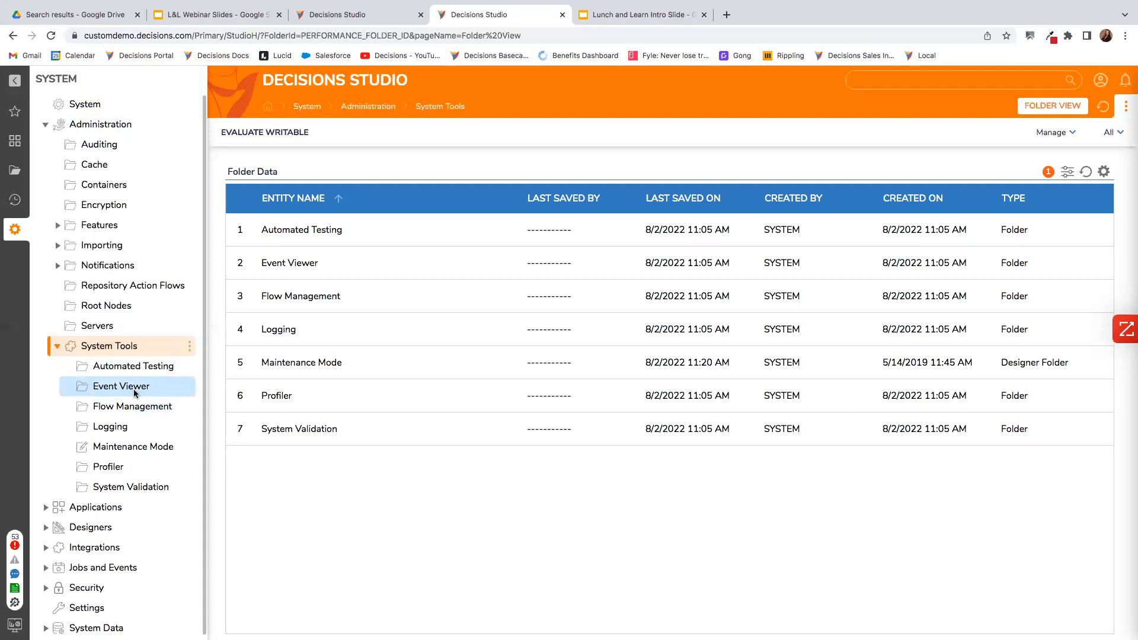
pyautogui.click(135, 394)
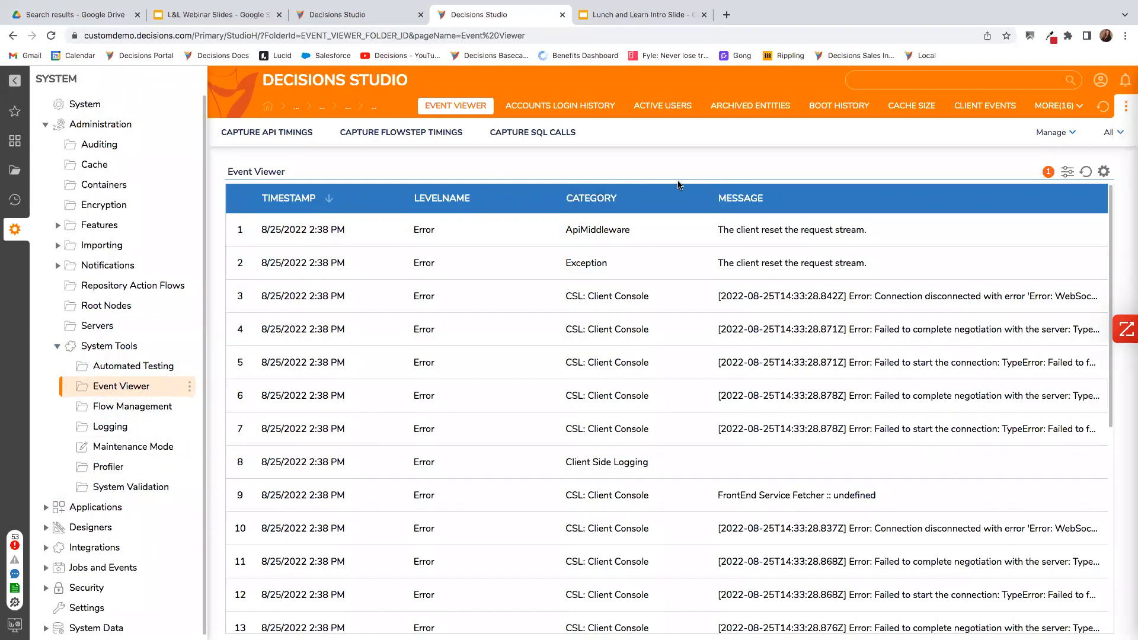
pyautogui.click(661, 106)
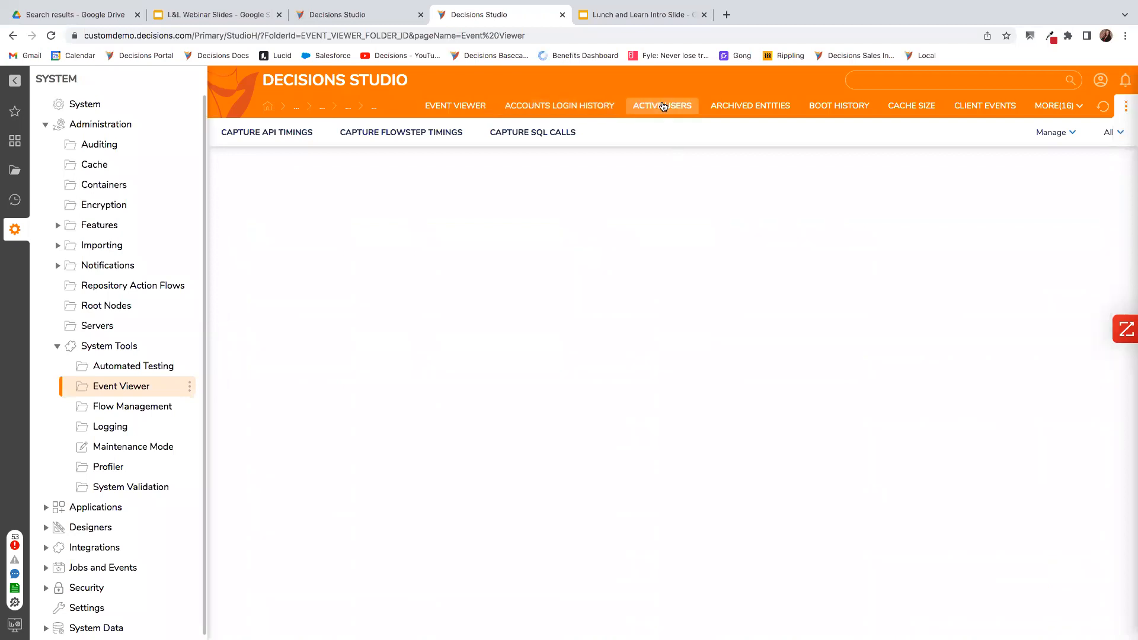
pyautogui.click(1076, 106)
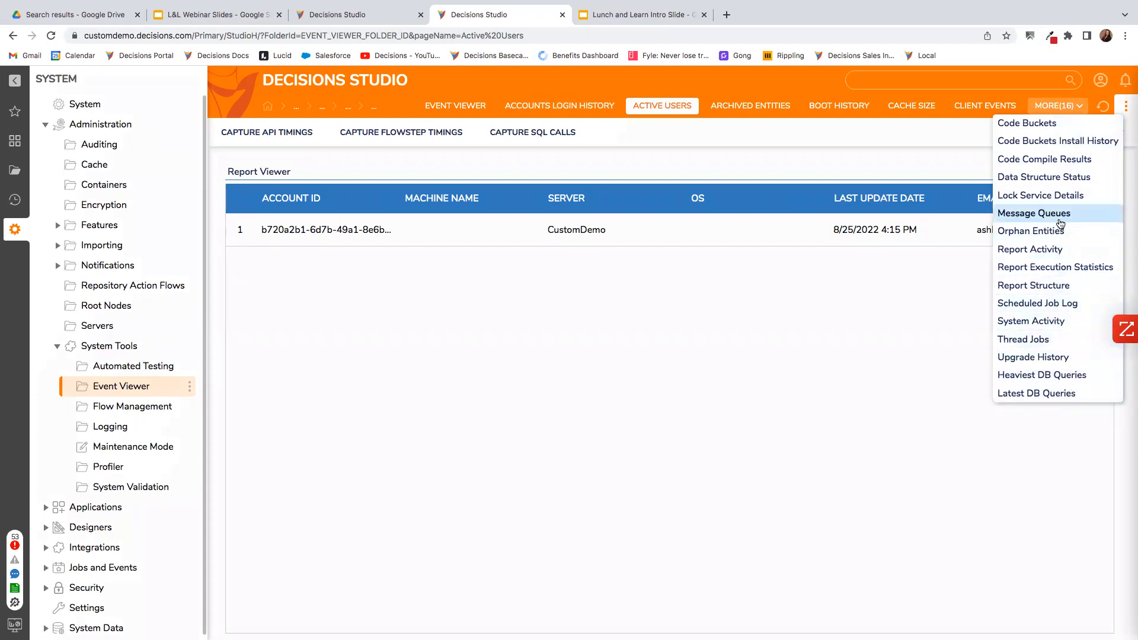
# Step: Open Flow Management in System Tools, view the Running Flows report and list the other flow reports
pyautogui.click(134, 406)
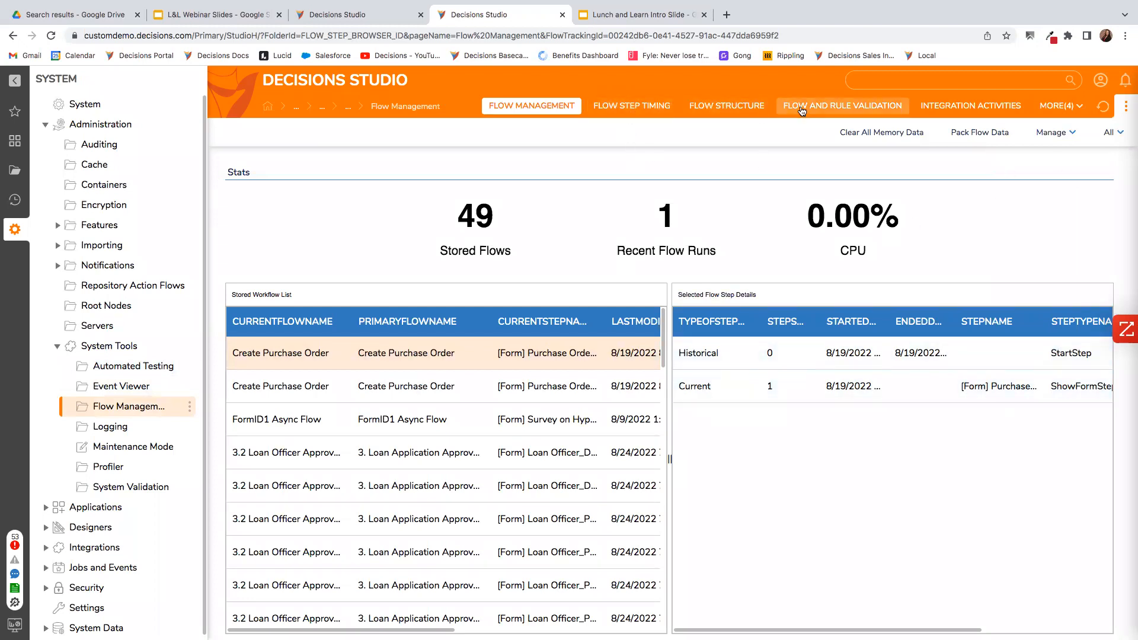
pyautogui.click(1063, 107)
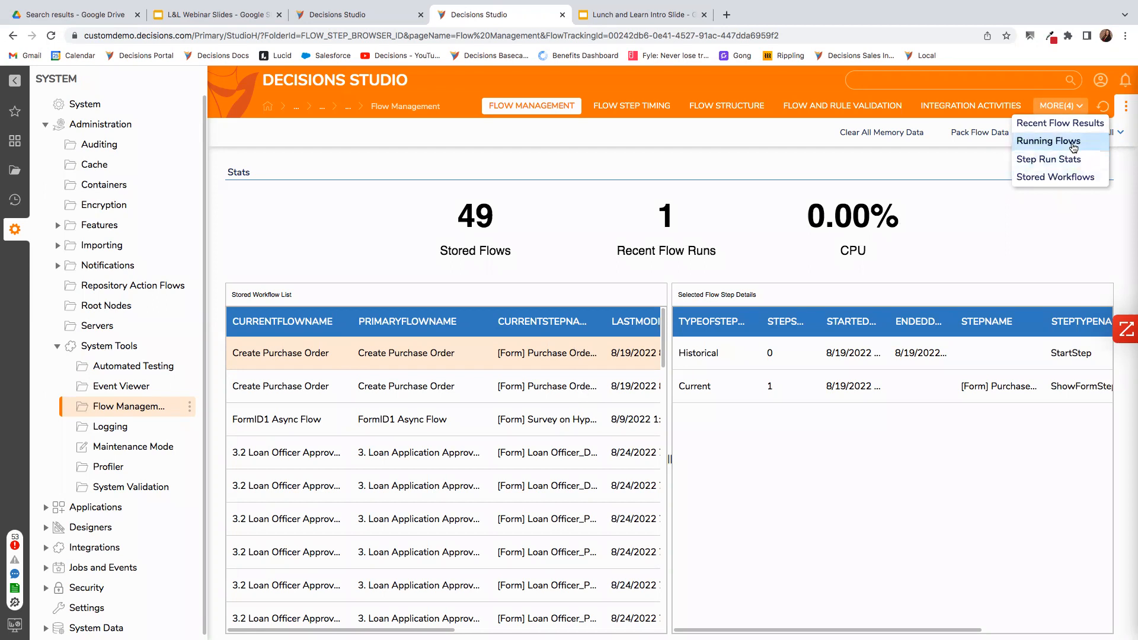
pyautogui.click(1070, 144)
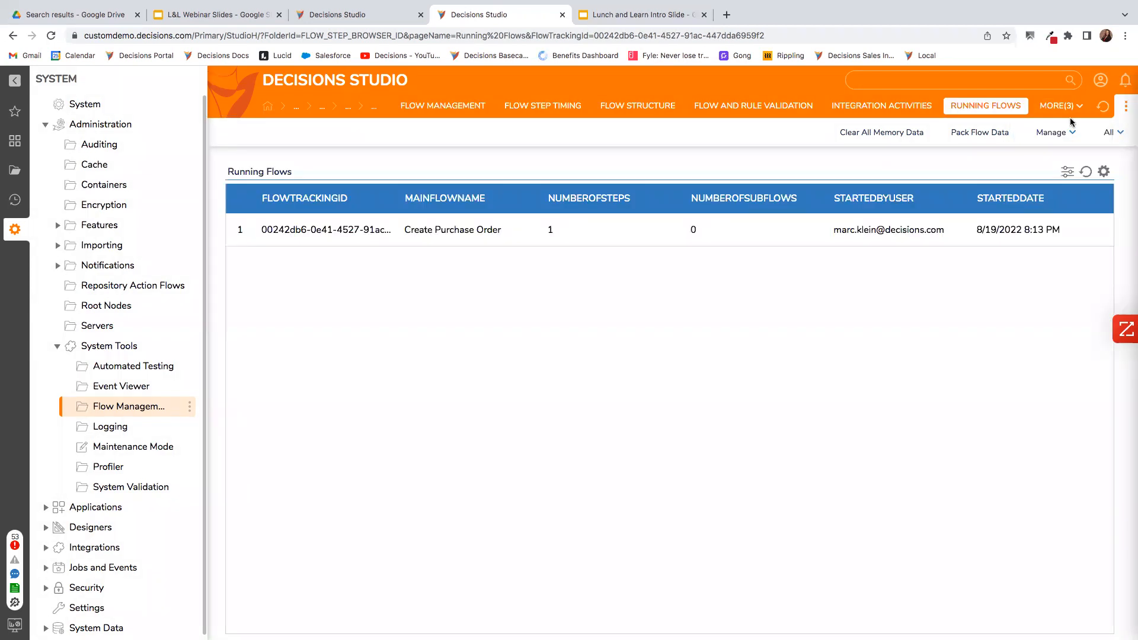
pyautogui.click(1070, 114)
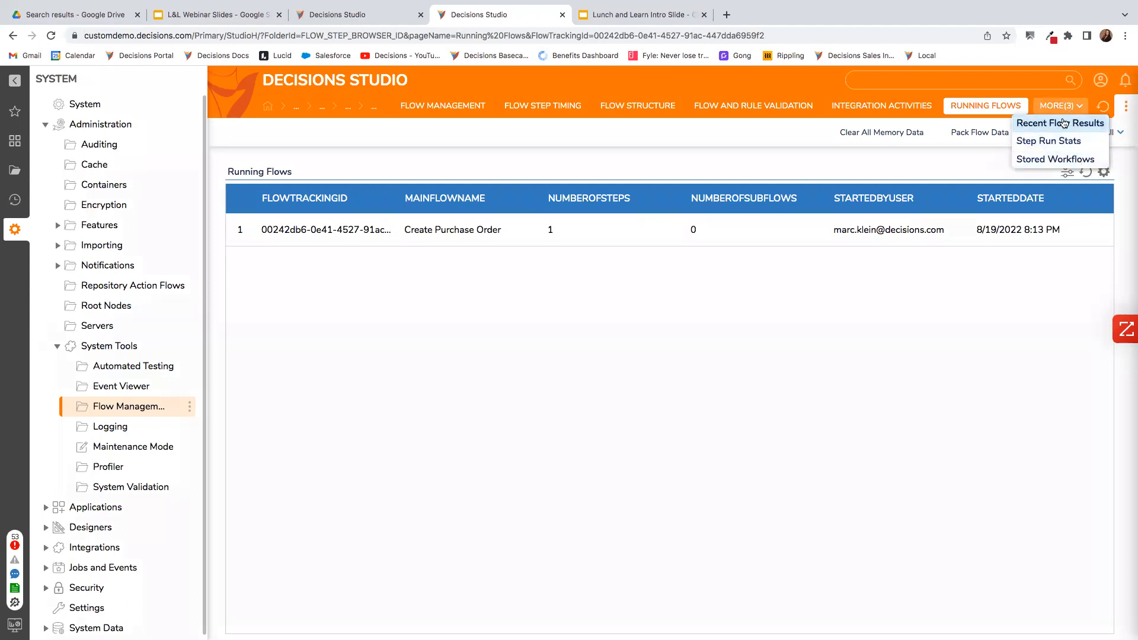
# Step: Open the Profiler in System Tools to examine the profile data and list its additional views
pyautogui.click(118, 468)
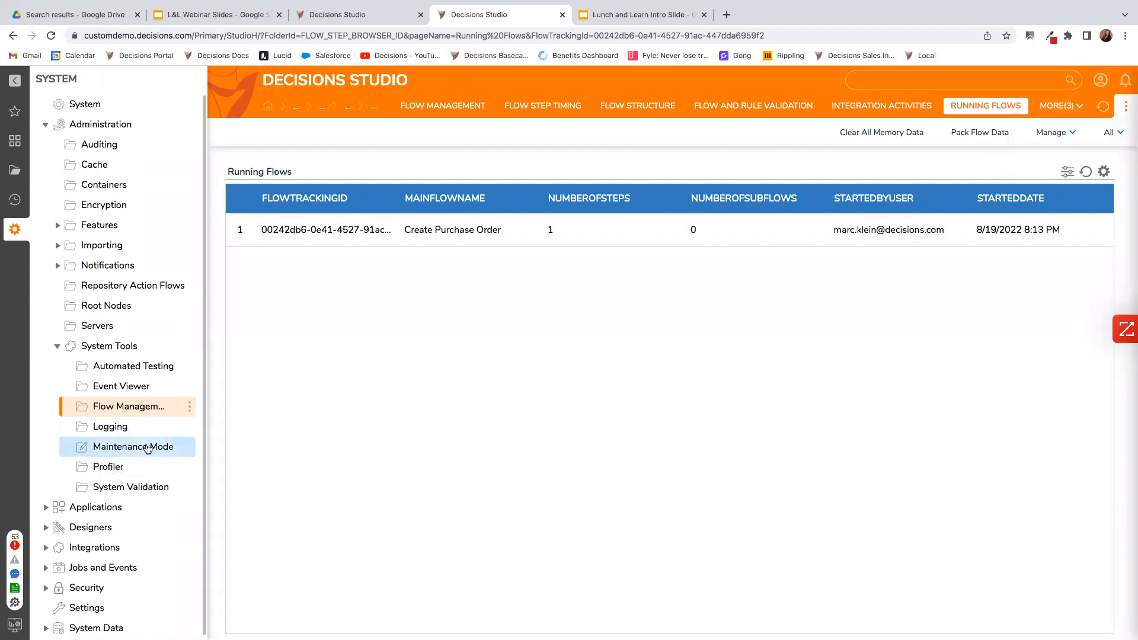
pyautogui.click(116, 467)
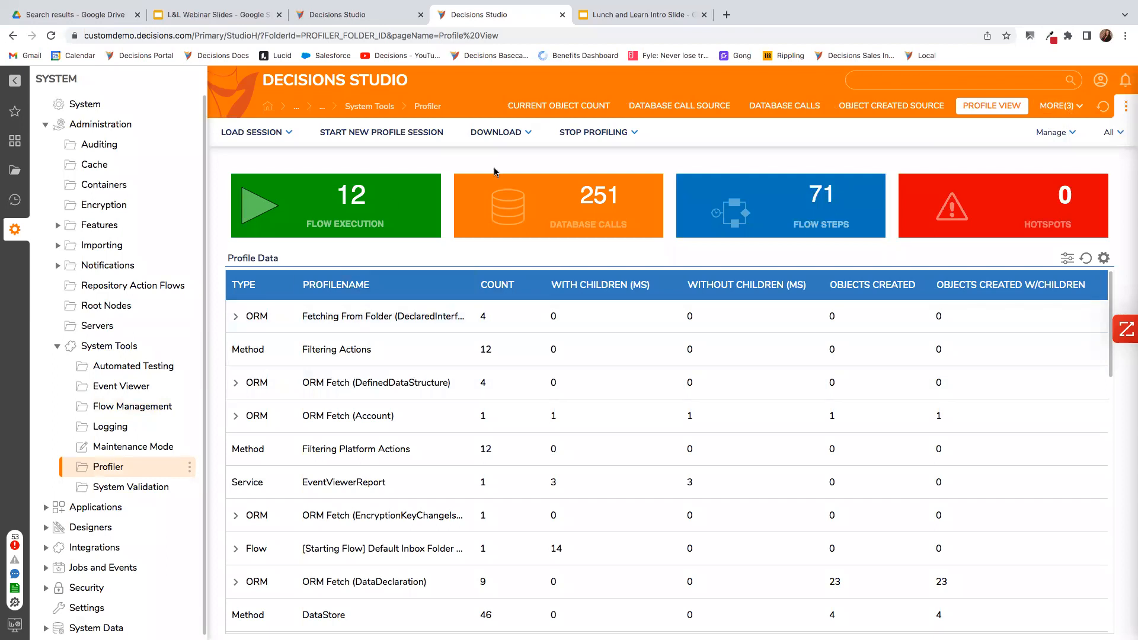
pyautogui.click(1066, 109)
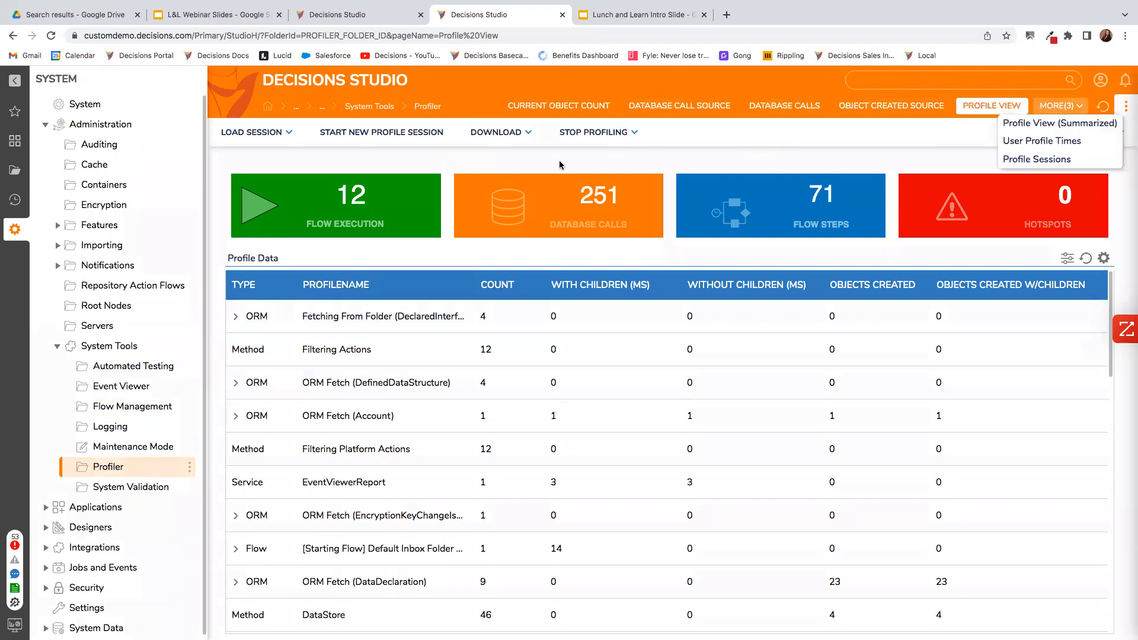
# Step: Open System Validation in System Tools and look through all validation issues
pyautogui.click(136, 496)
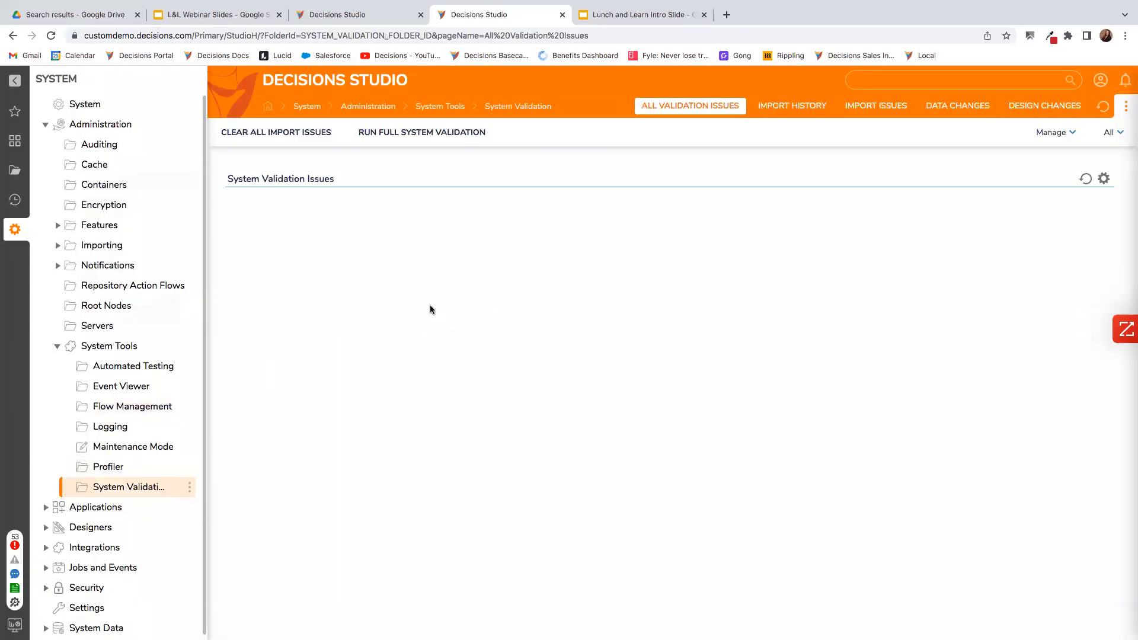
pyautogui.scroll(-5, 515, 320)
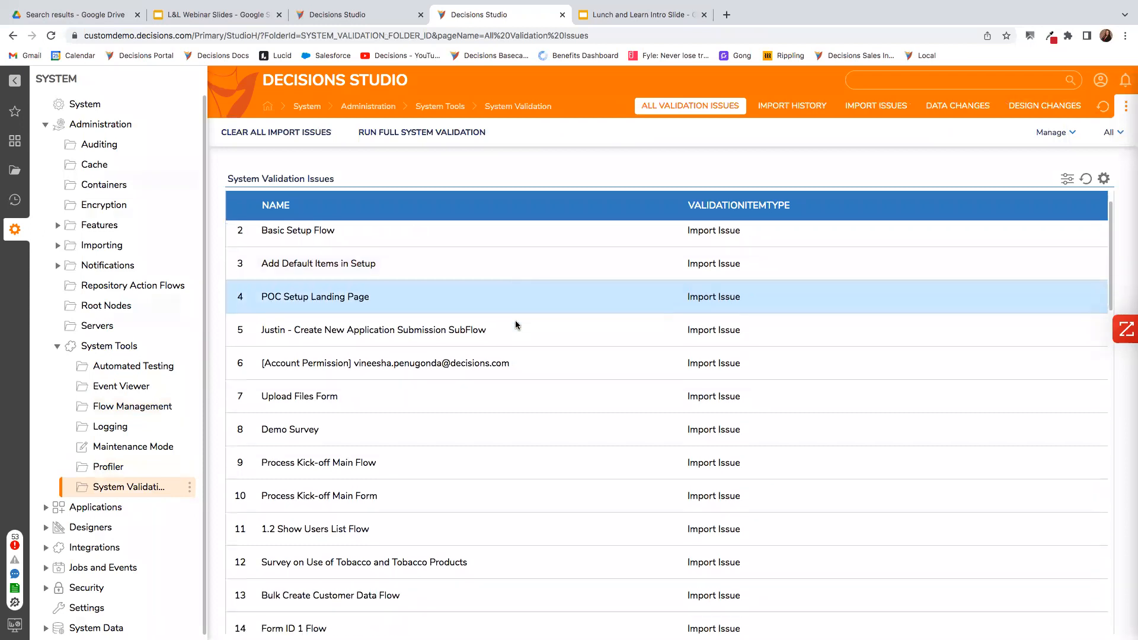
pyautogui.scroll(5, 515, 323)
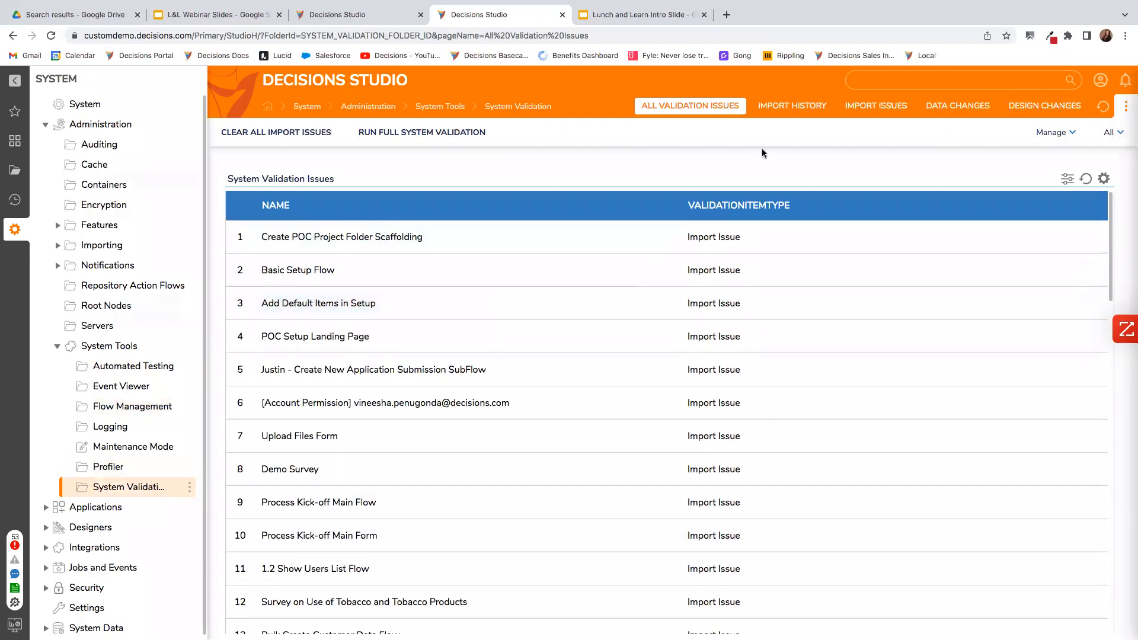
# Step: Examine the import history, import issues and data changes of System Validation, and return to all validation issues
pyautogui.click(792, 105)
pyautogui.click(878, 108)
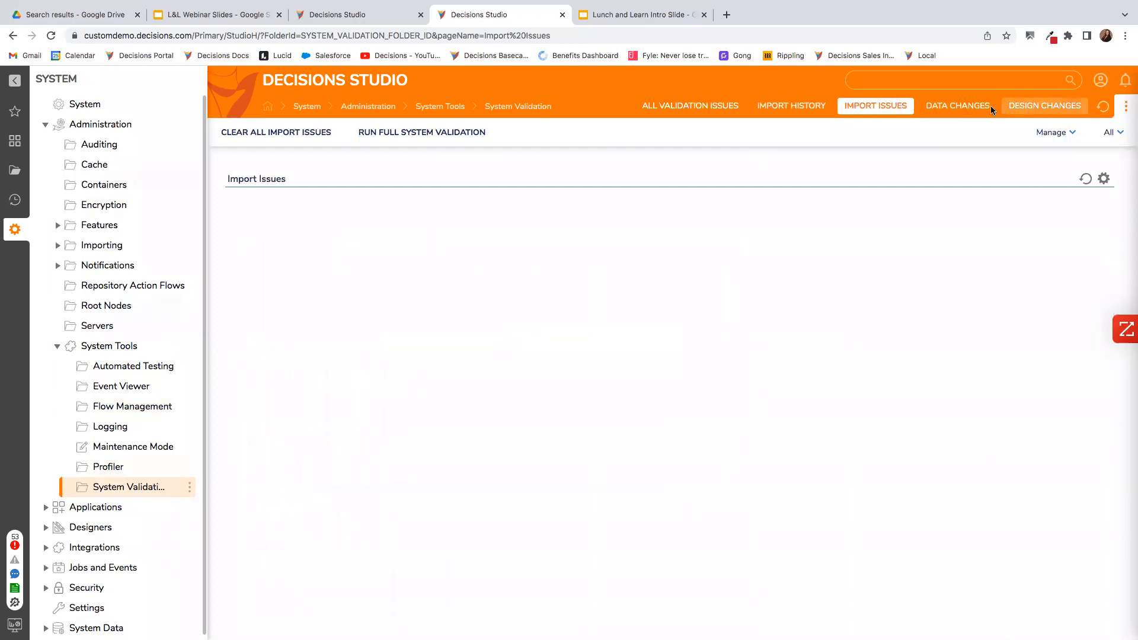
pyautogui.click(991, 105)
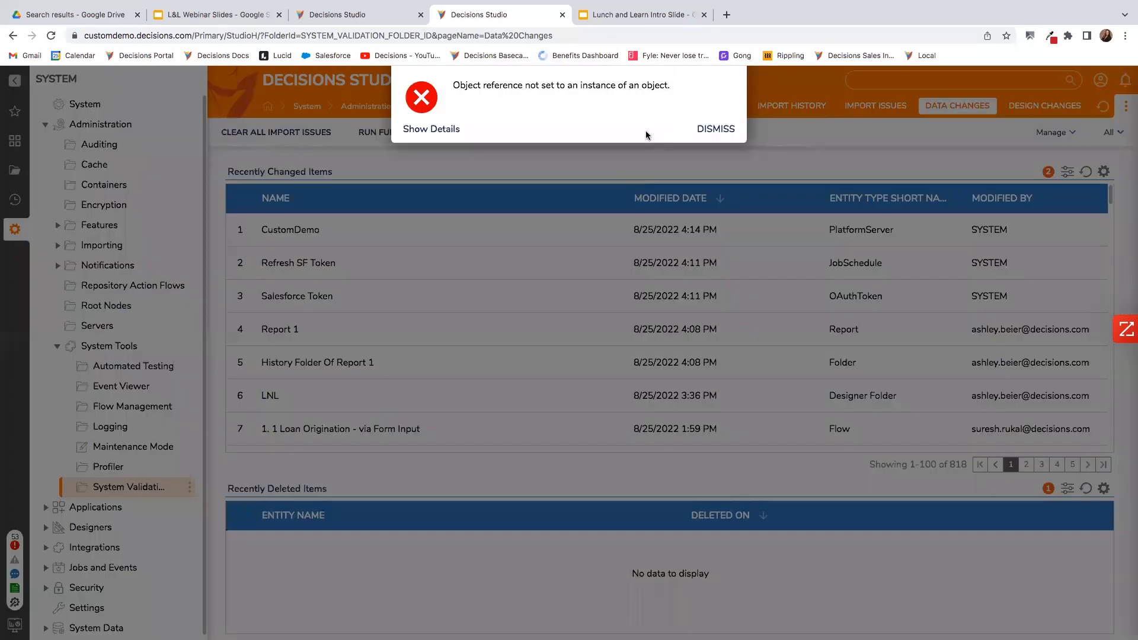
pyautogui.click(715, 129)
pyautogui.click(791, 106)
pyautogui.click(707, 113)
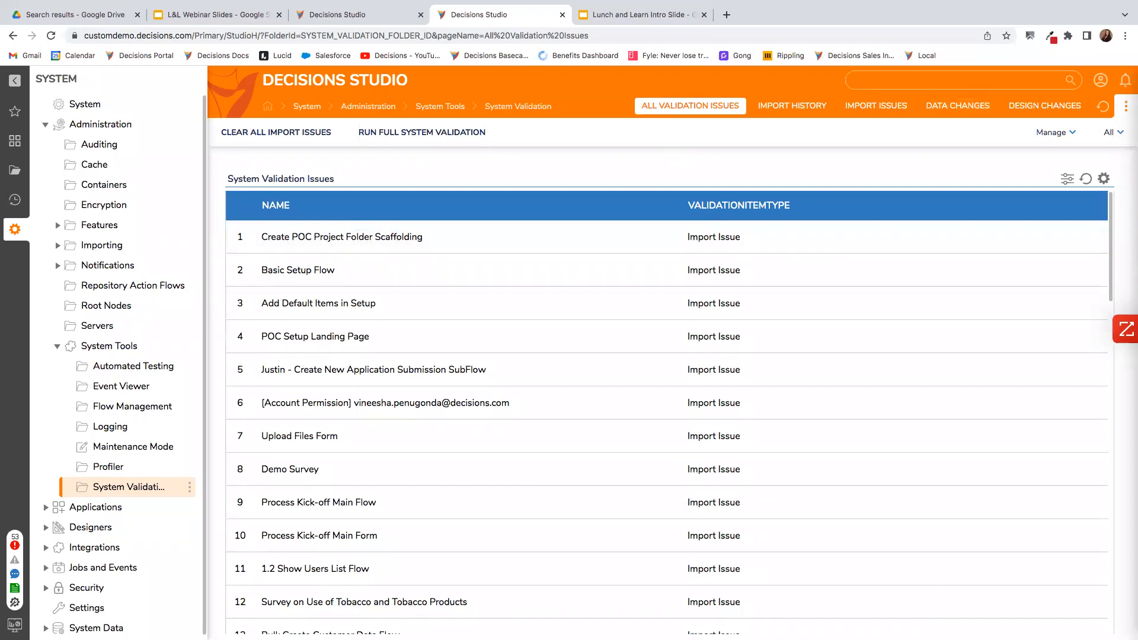
# Step: Open the Servers folder under Administration to view the platform servers
pyautogui.click(95, 325)
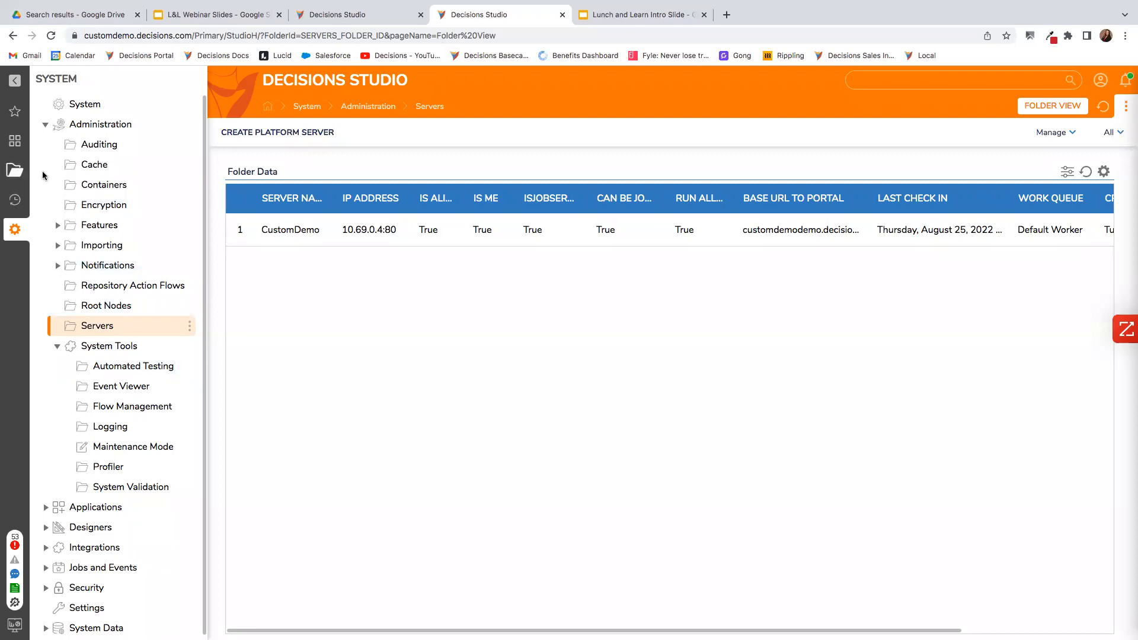
pyautogui.click(15, 172)
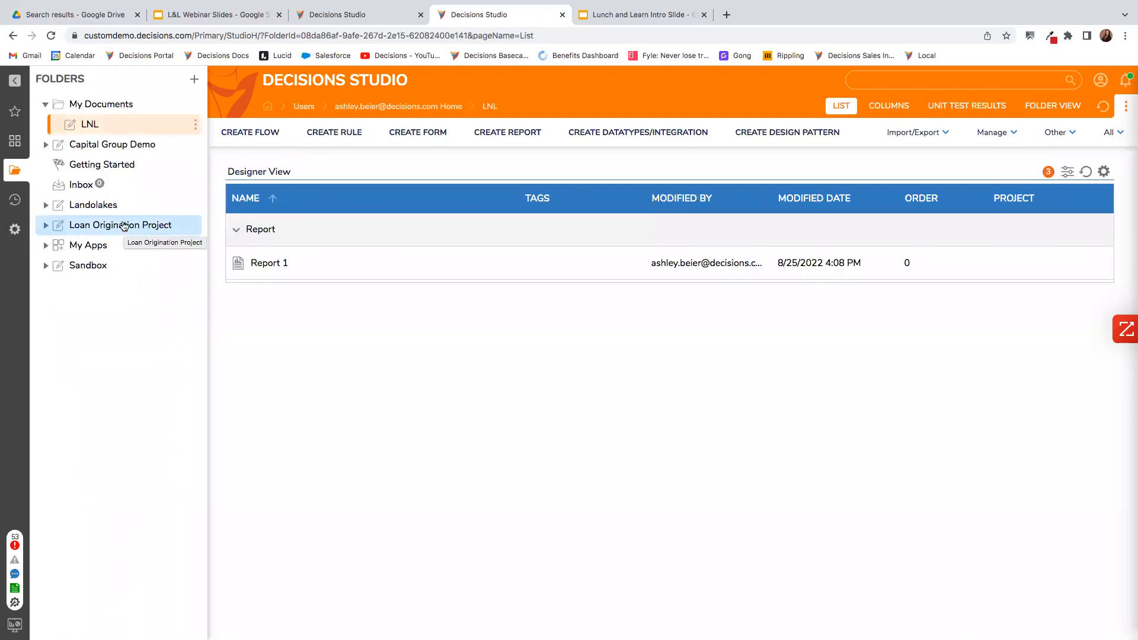
pyautogui.click(256, 262)
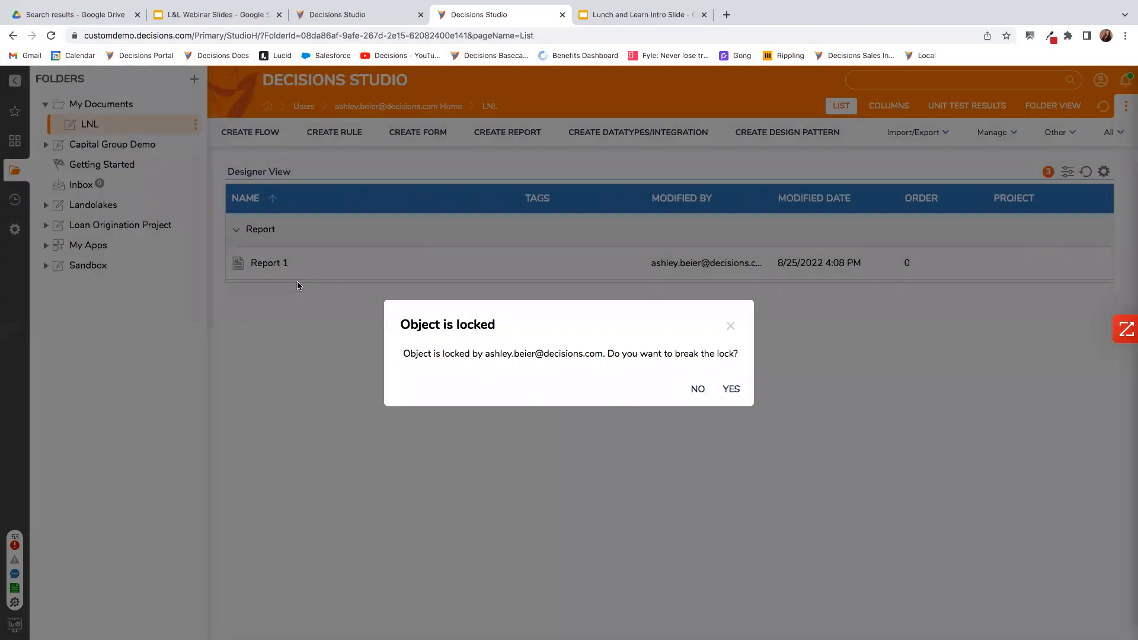
pyautogui.click(697, 388)
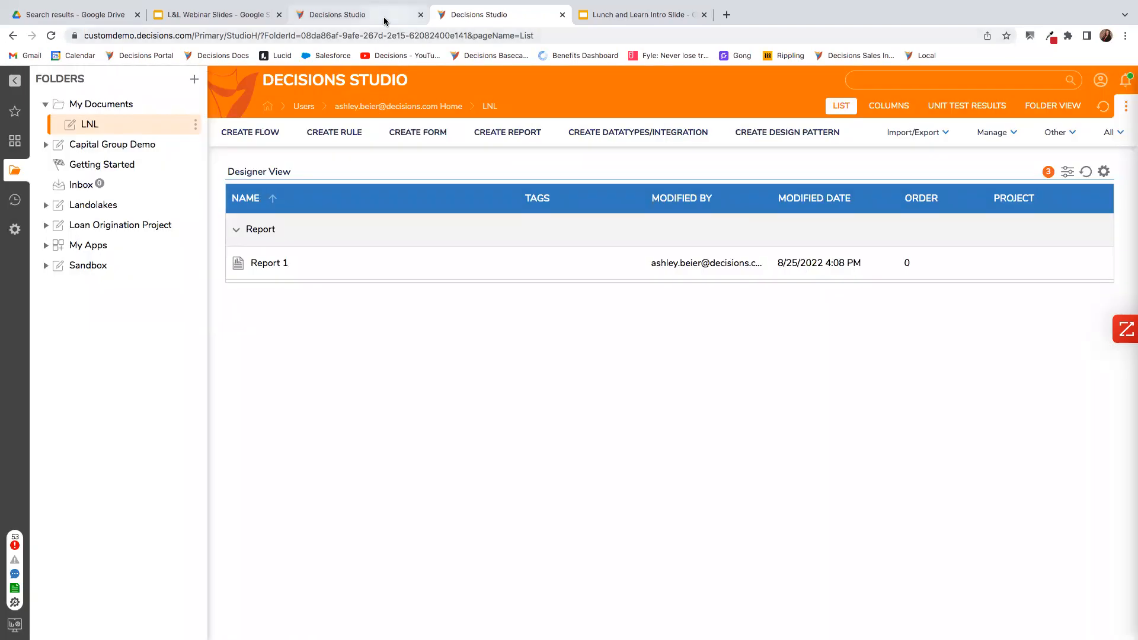
# Step: Switch to the browser tab with Report 1 open and replace its account source with Assignment Data Source
pyautogui.click(422, 21)
pyautogui.click(164, 172)
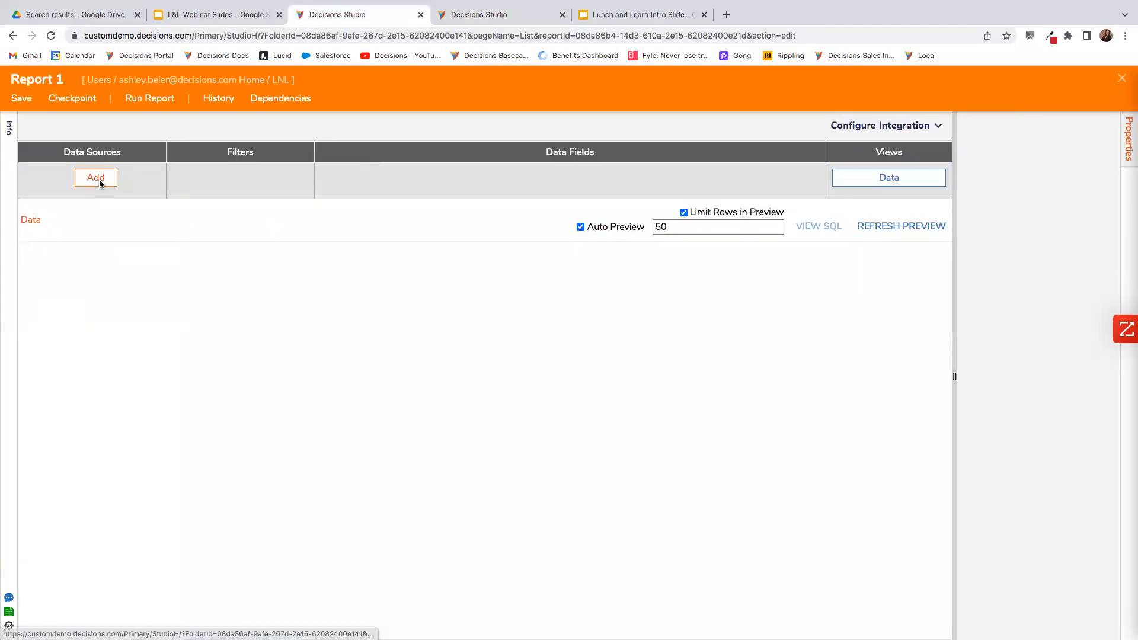
pyautogui.click(96, 177)
pyautogui.write('assign')
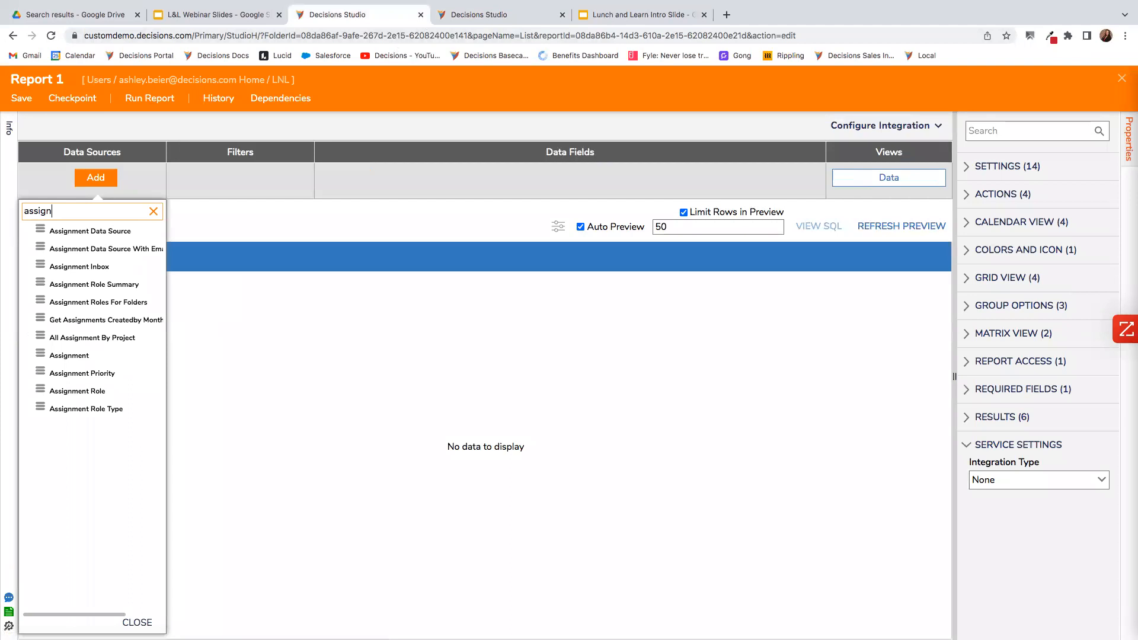
pyautogui.click(77, 232)
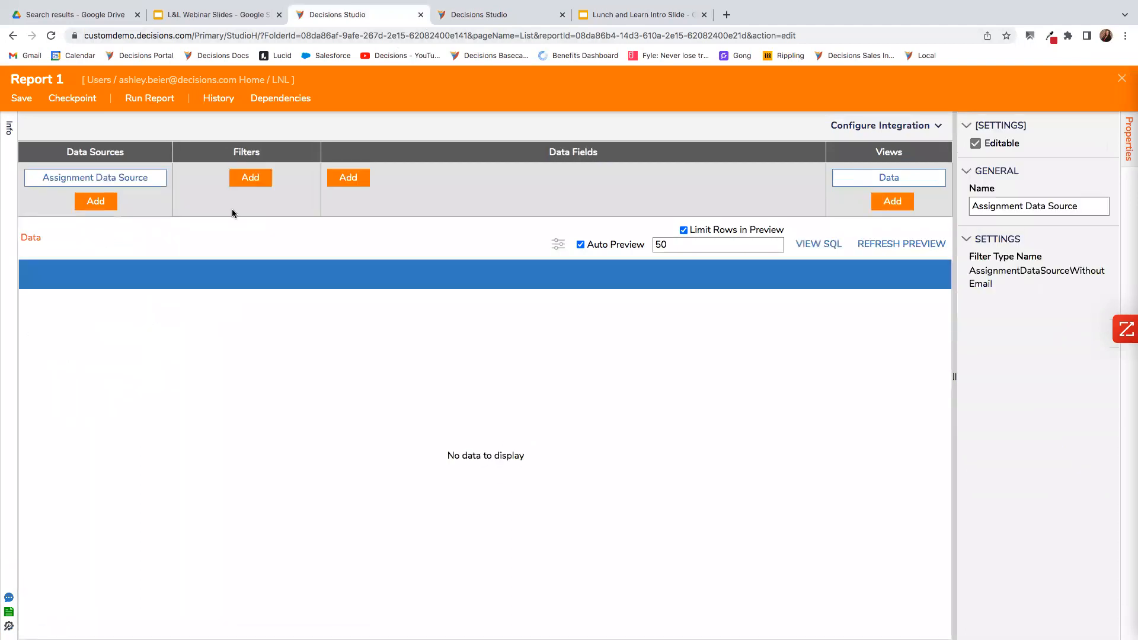
# Step: Add the Assignment Started and Assignment Id data fields to Report 1 and save the report
pyautogui.click(364, 179)
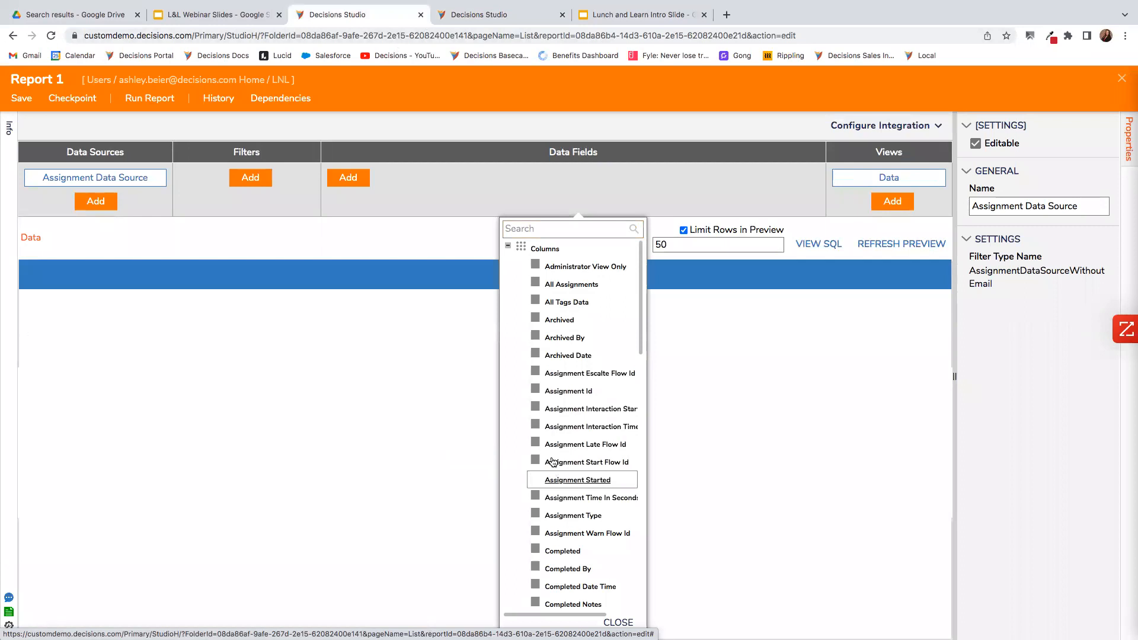
pyautogui.click(550, 479)
pyautogui.click(536, 391)
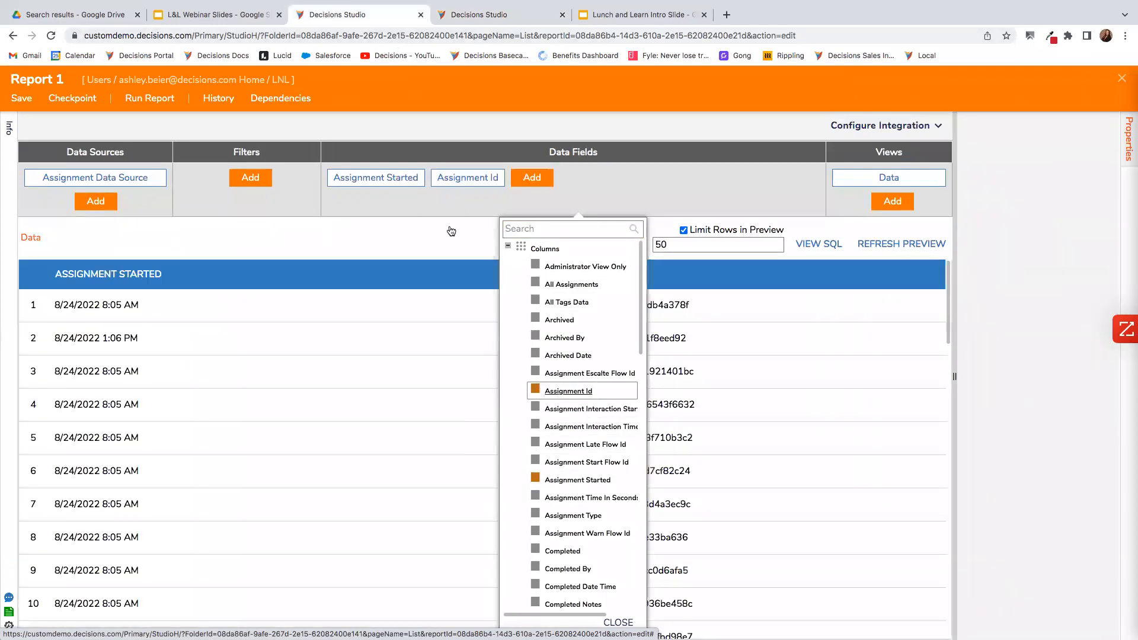
pyautogui.click(443, 230)
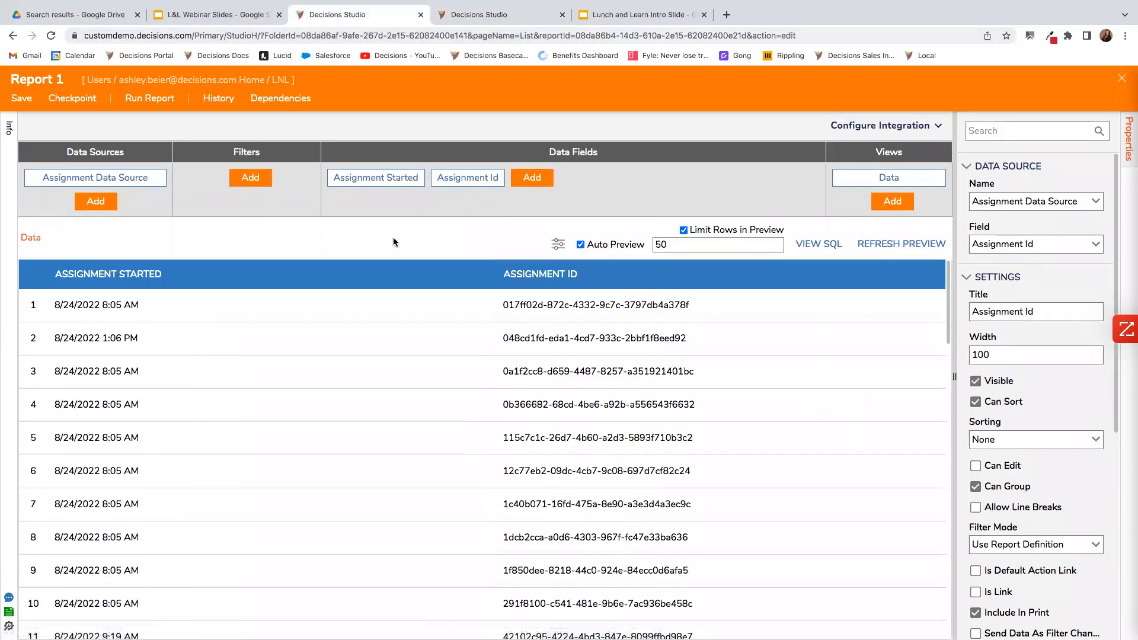
pyautogui.click(24, 98)
# Step: Look through the Assignment Id field's settings, including its sorting, filter mode and formatting options
pyautogui.scroll(-2, 1017, 381)
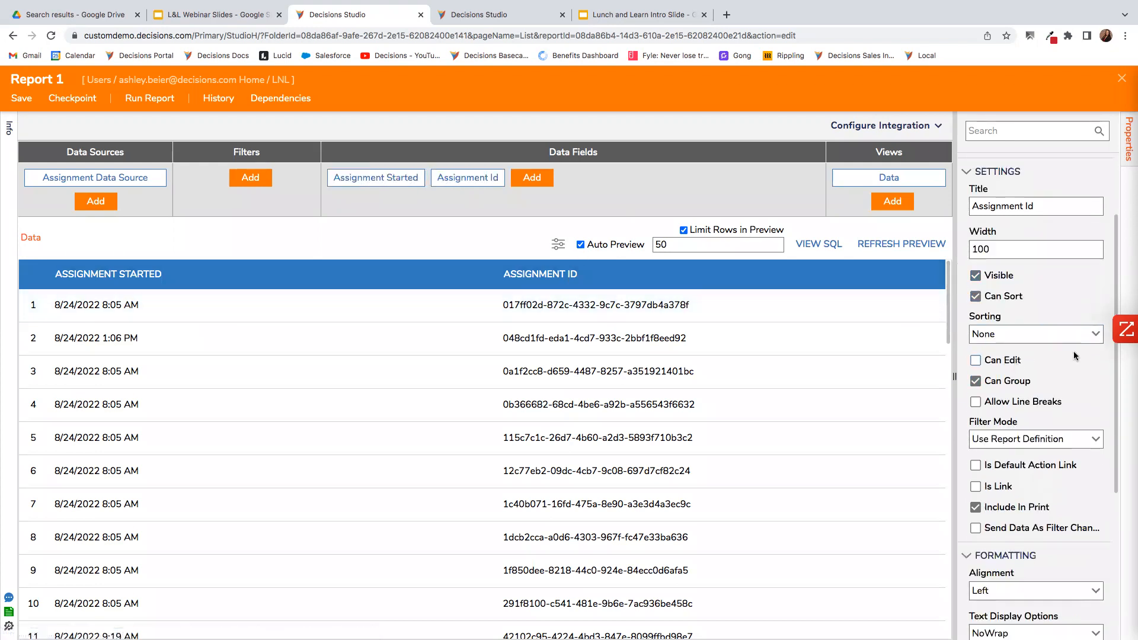
pyautogui.scroll(-1, 1053, 521)
pyautogui.scroll(-4, 1053, 521)
pyautogui.scroll(4, 1052, 518)
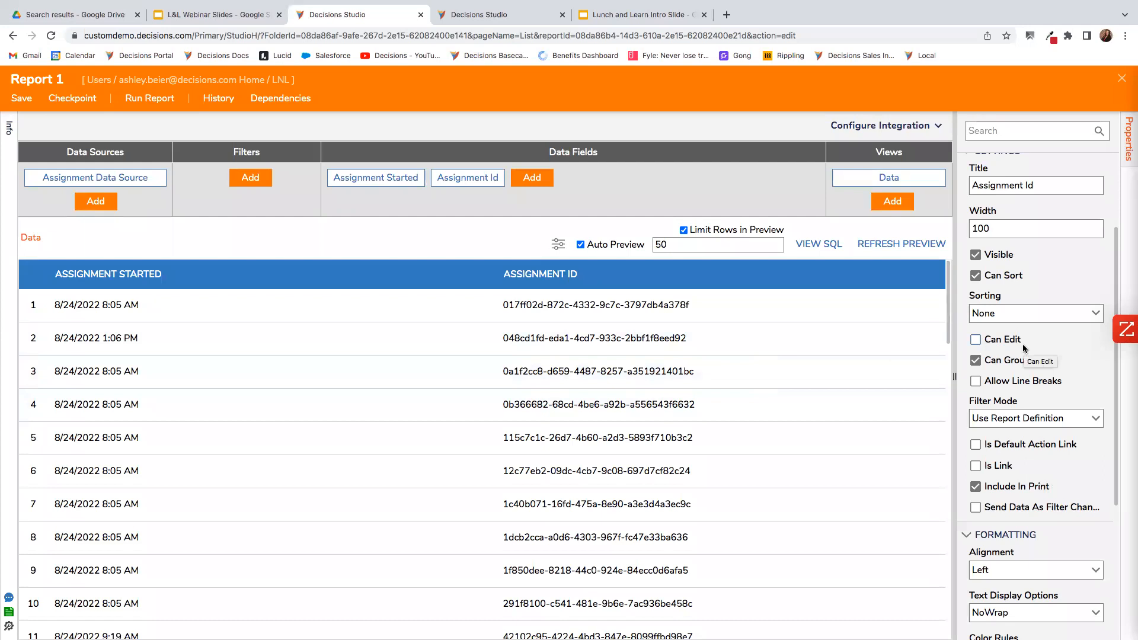
pyautogui.scroll(-3, 1023, 348)
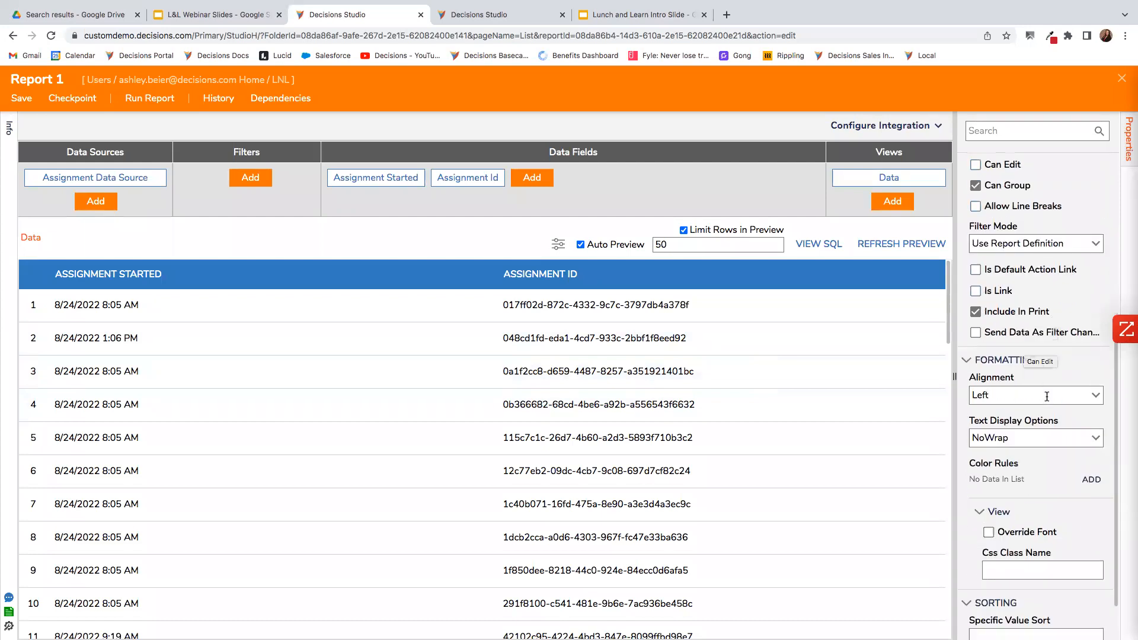
pyautogui.scroll(5, 1047, 397)
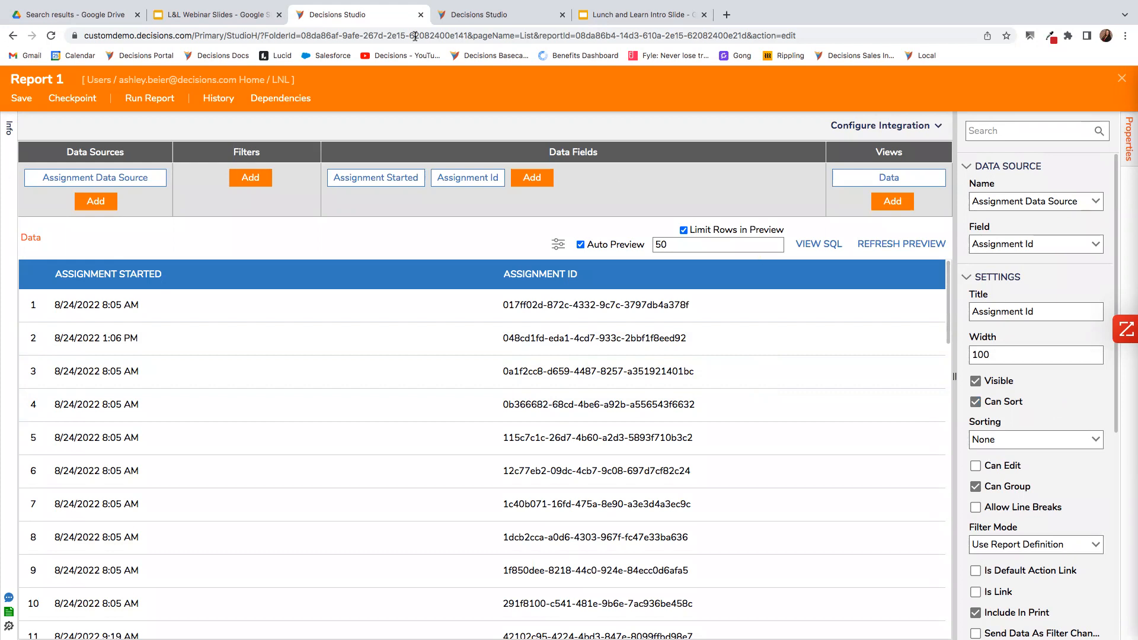
# Step: In the other Decisions Studio browser tab, search for "assignment" and open the Assignments designer folder from the results
pyautogui.click(467, 17)
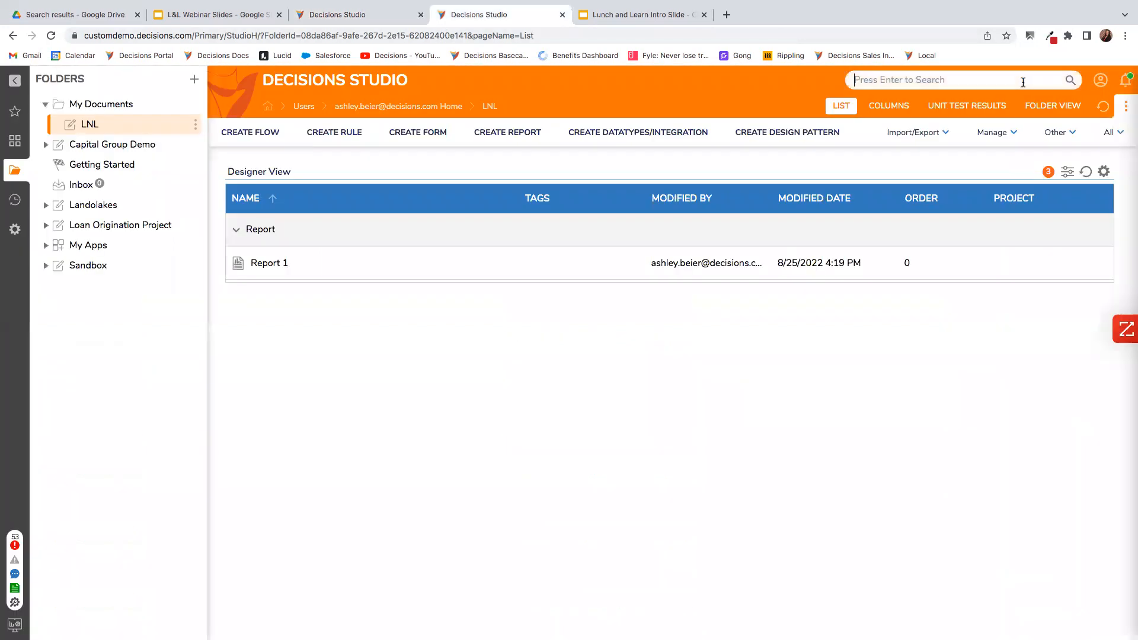
pyautogui.click(1023, 81)
pyautogui.write('assignment')
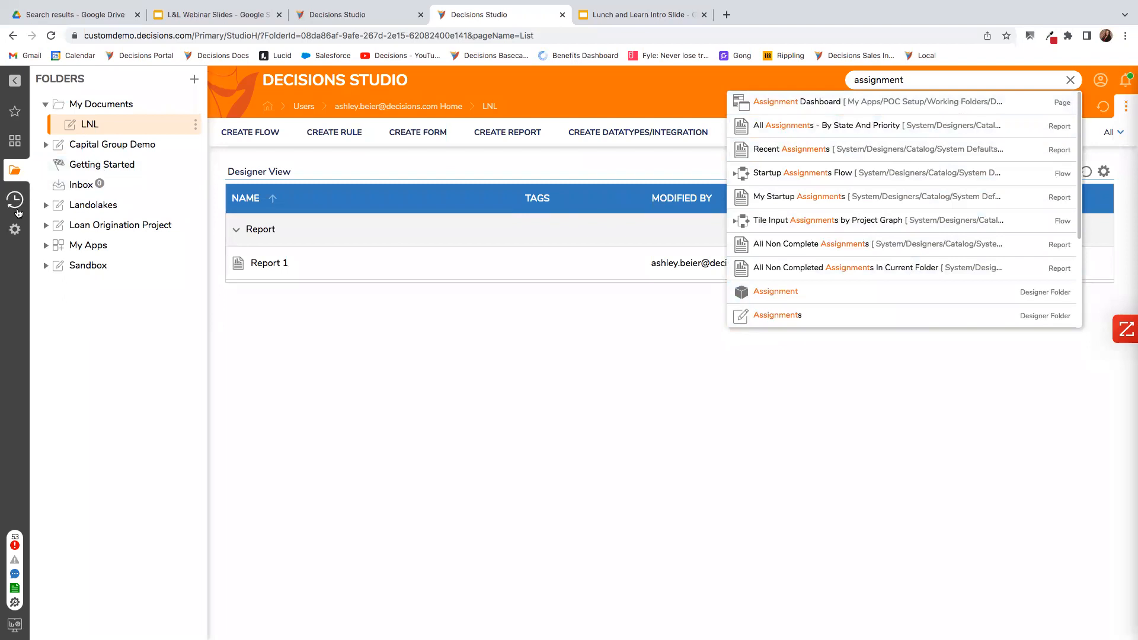
pyautogui.click(880, 316)
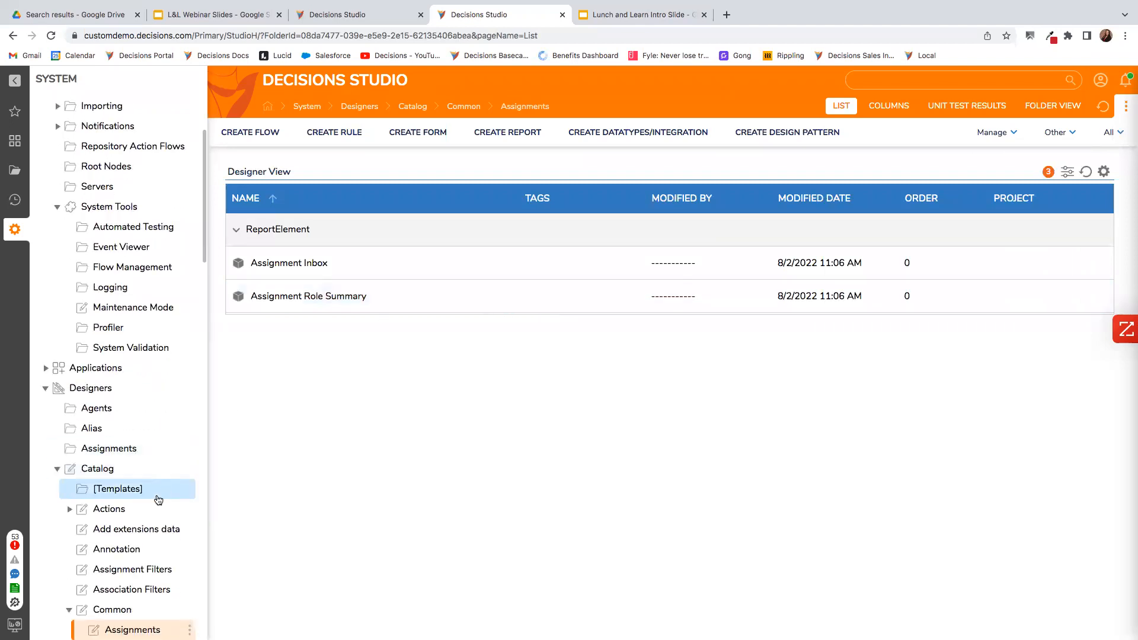
# Step: Examine the Assignments folder's available actions, including Dependencies and Manage, and look through the System folder tree
pyautogui.scroll(-3, 159, 499)
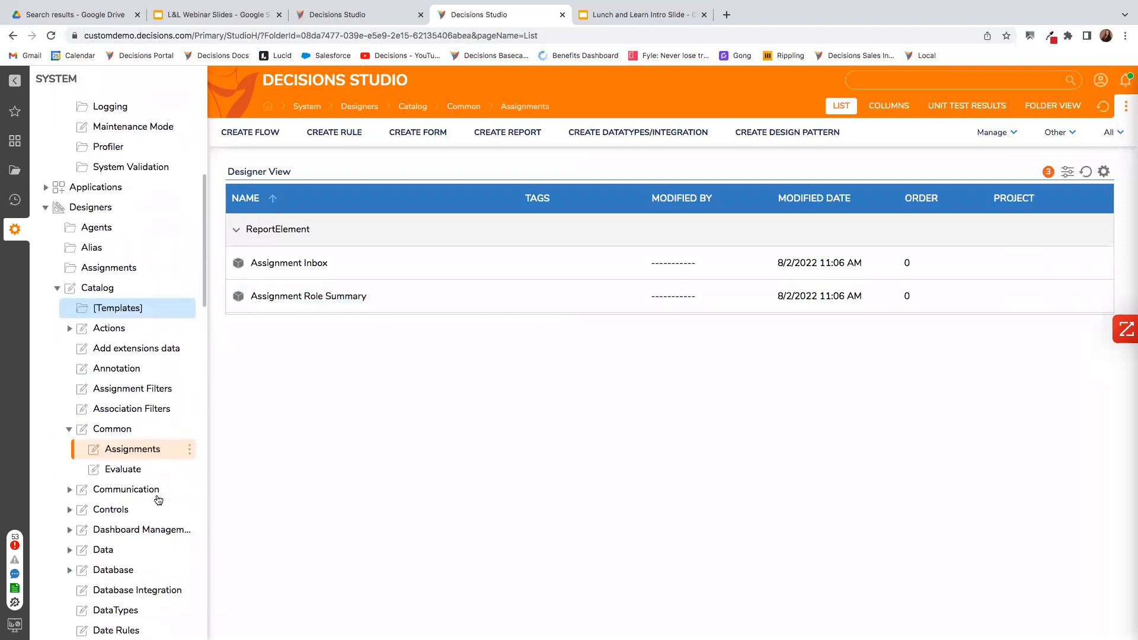
pyautogui.click(189, 452)
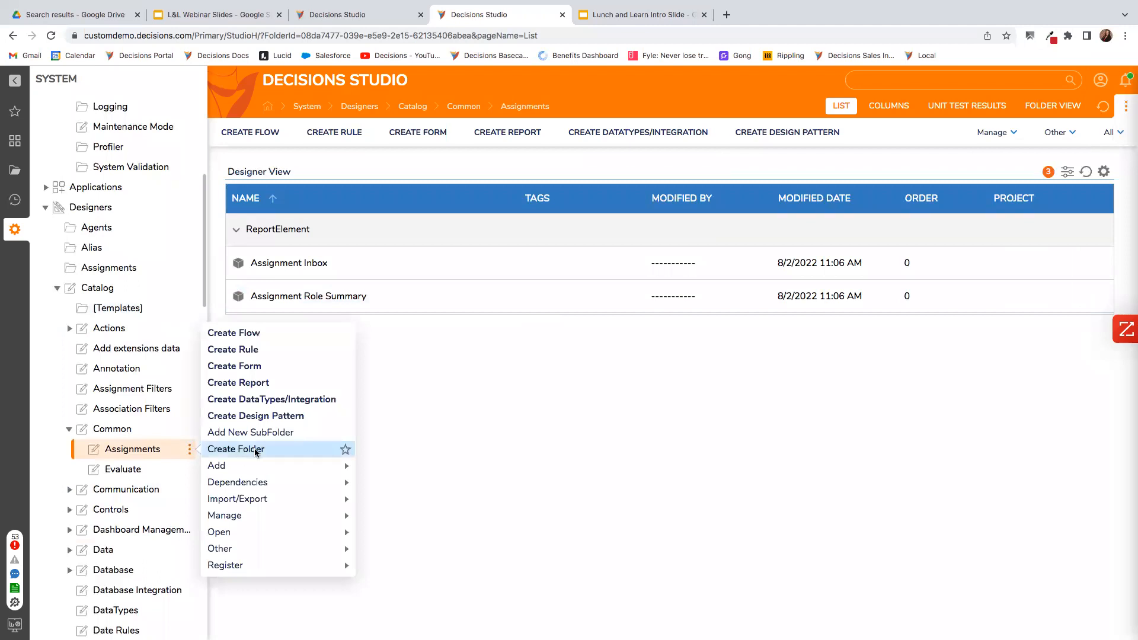
pyautogui.moveTo(286, 519)
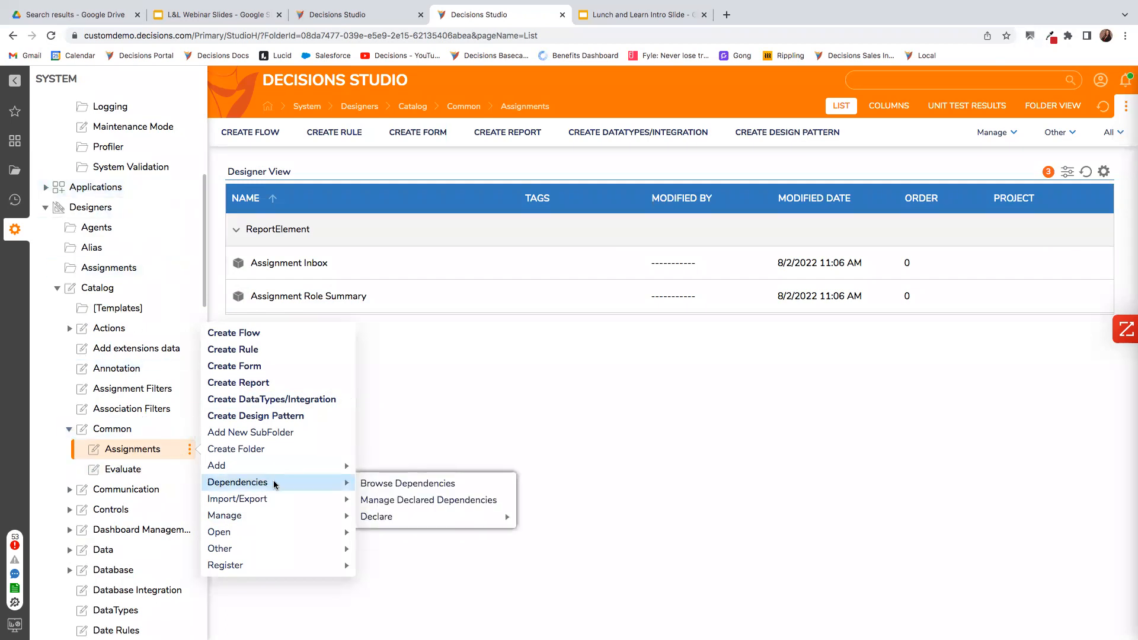
pyautogui.moveTo(277, 538)
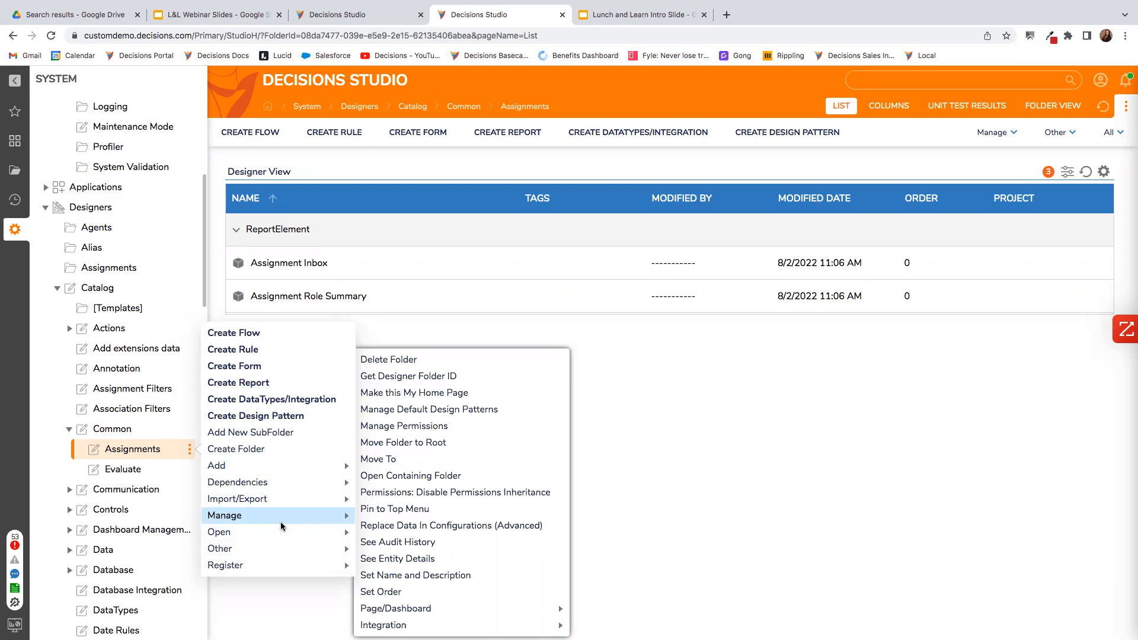
pyautogui.click(414, 498)
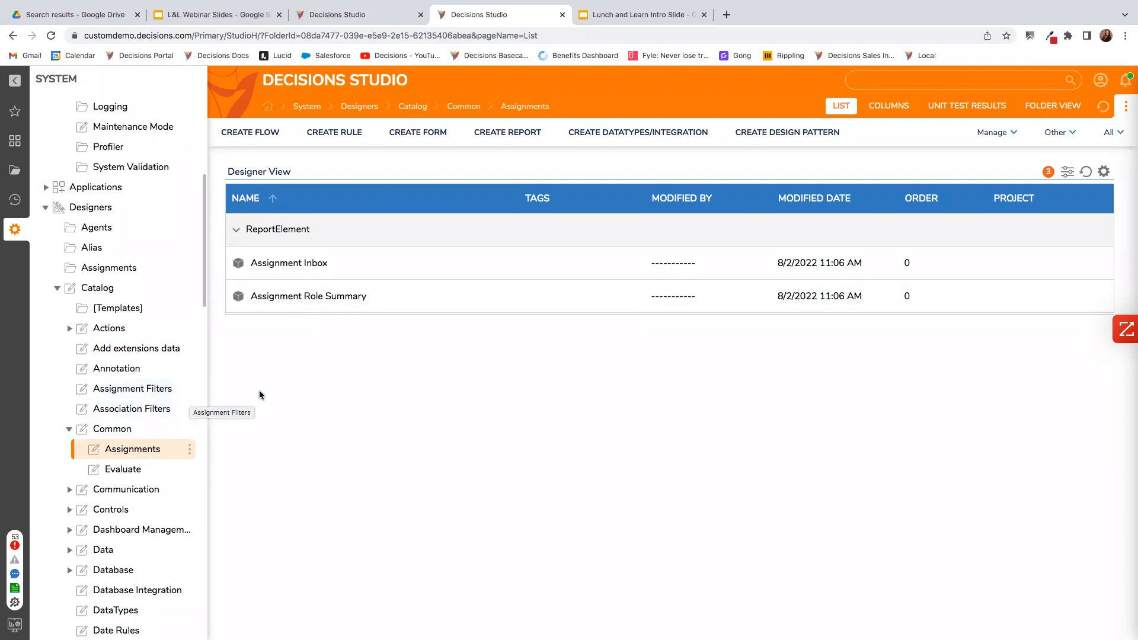
pyautogui.scroll(-4, 162, 413)
pyautogui.scroll(10, 161, 413)
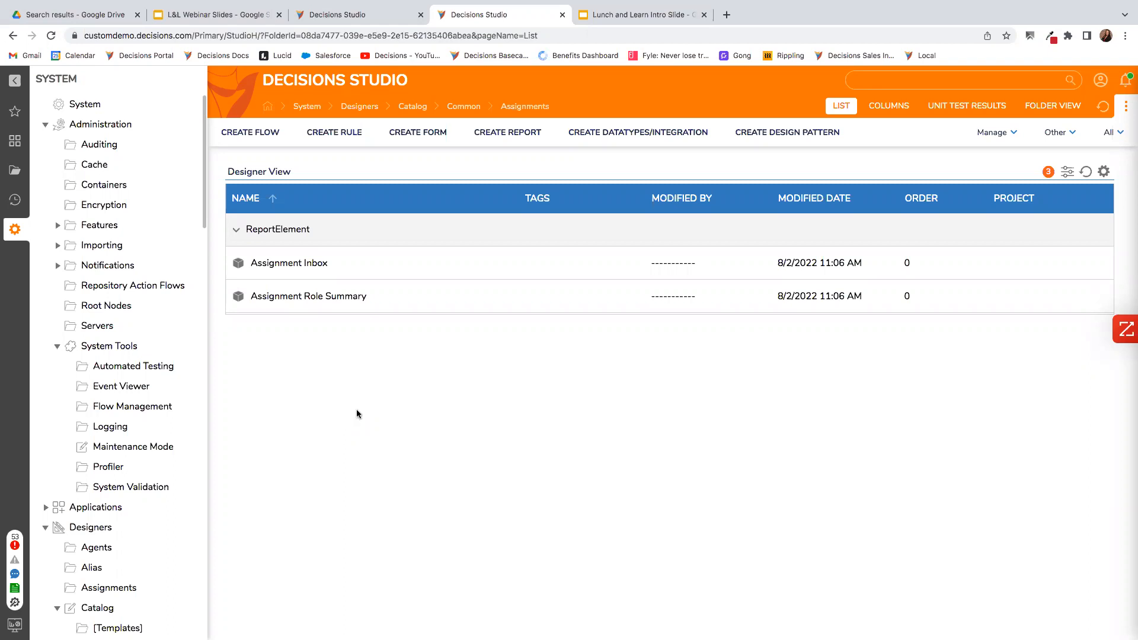
pyautogui.click(171, 408)
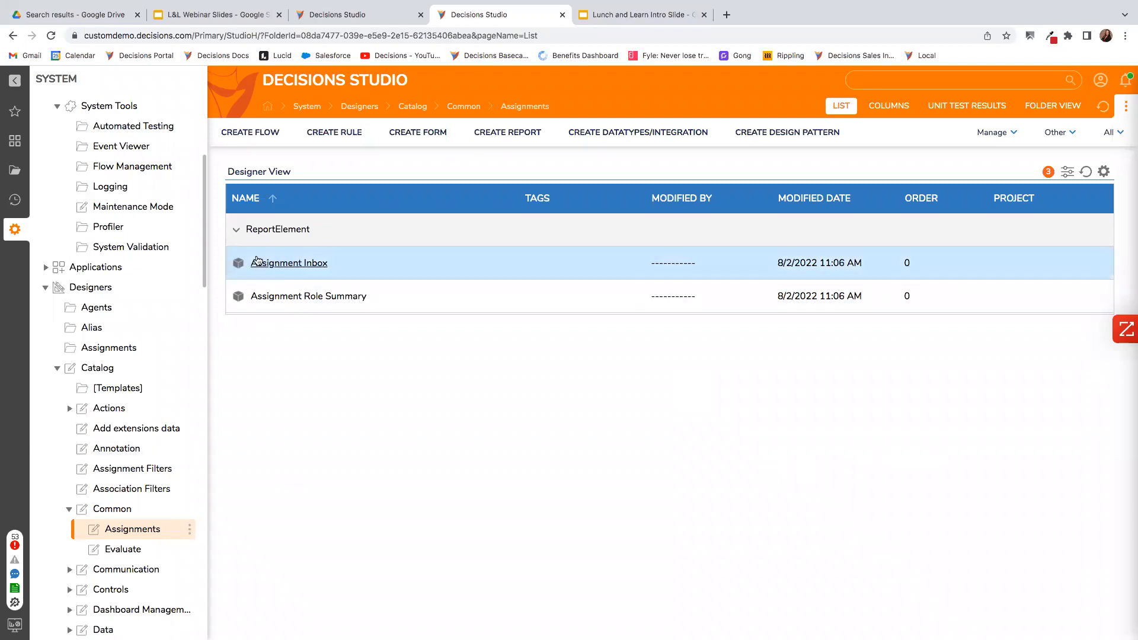
# Step: Return to the Report 1 browser tab and examine the report-level properties and the Assignment Id field's properties
pyautogui.click(328, 7)
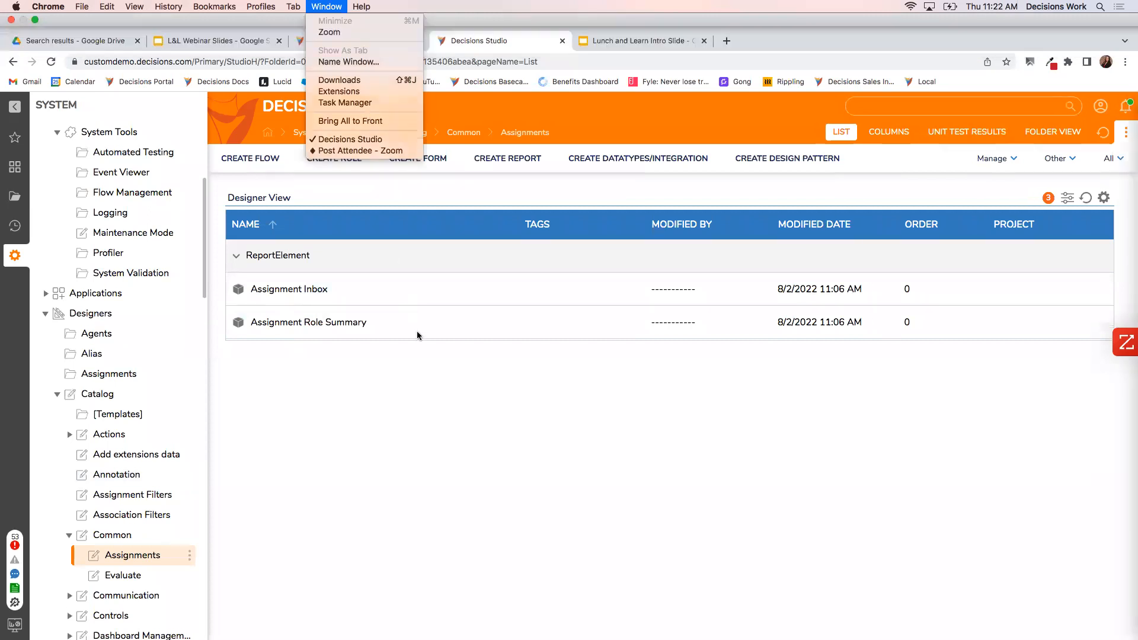
pyautogui.click(422, 347)
pyautogui.click(350, 19)
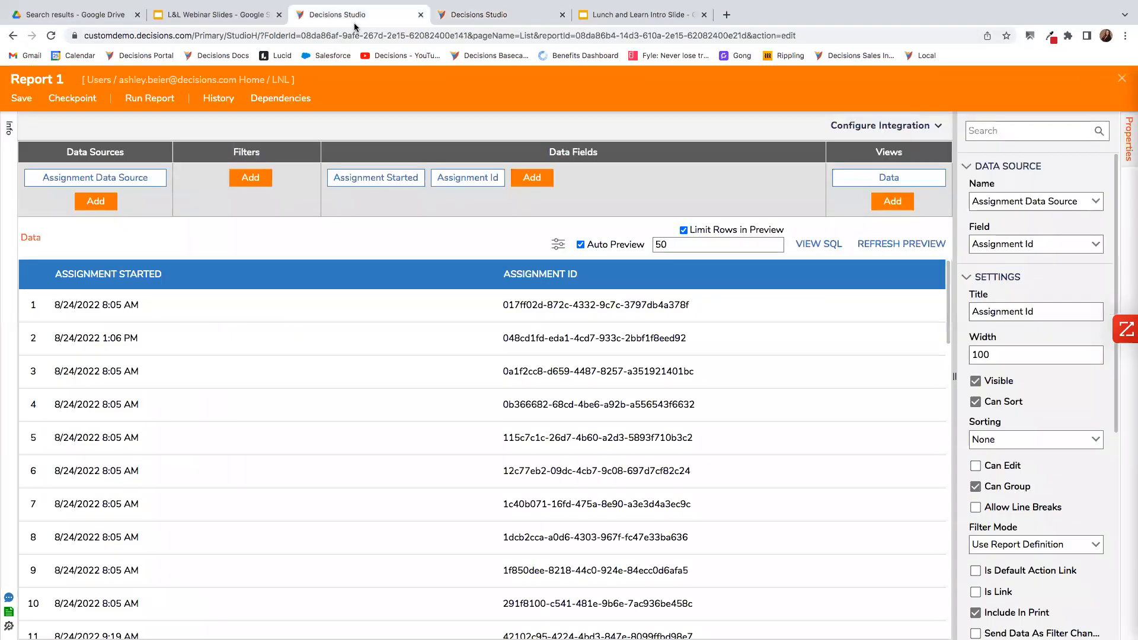
pyautogui.click(684, 207)
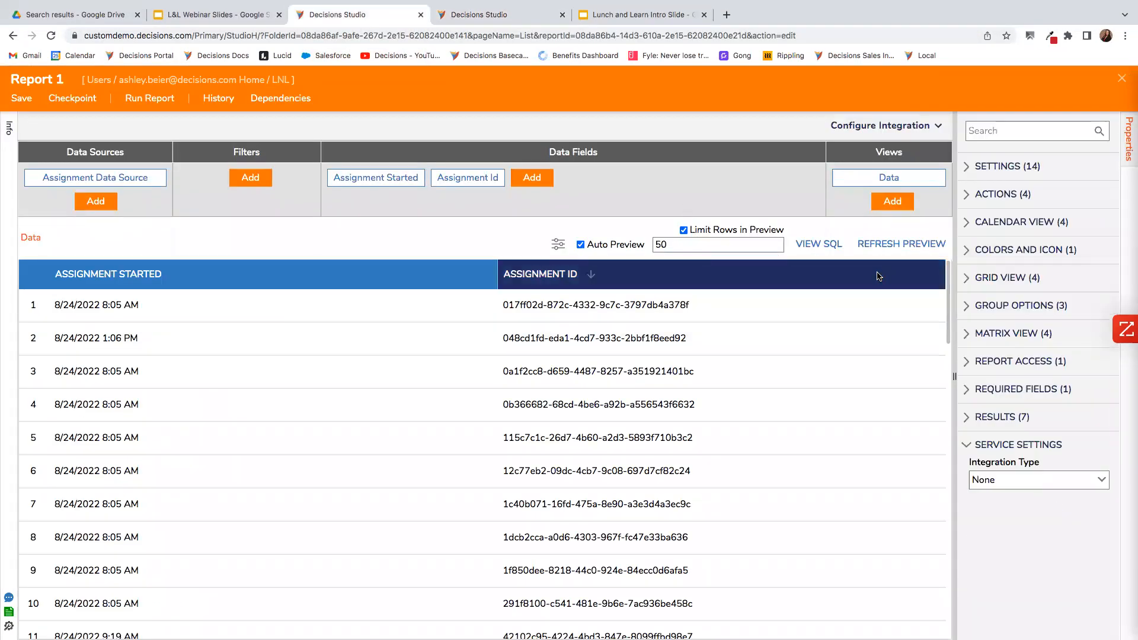
pyautogui.click(482, 179)
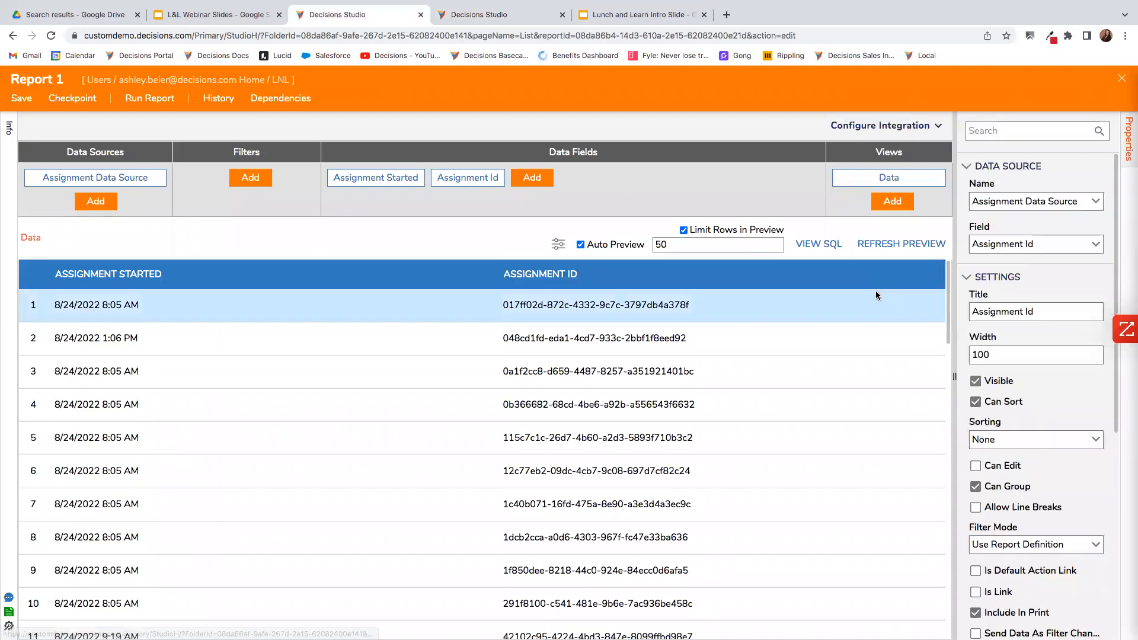
pyautogui.scroll(-6, 1065, 508)
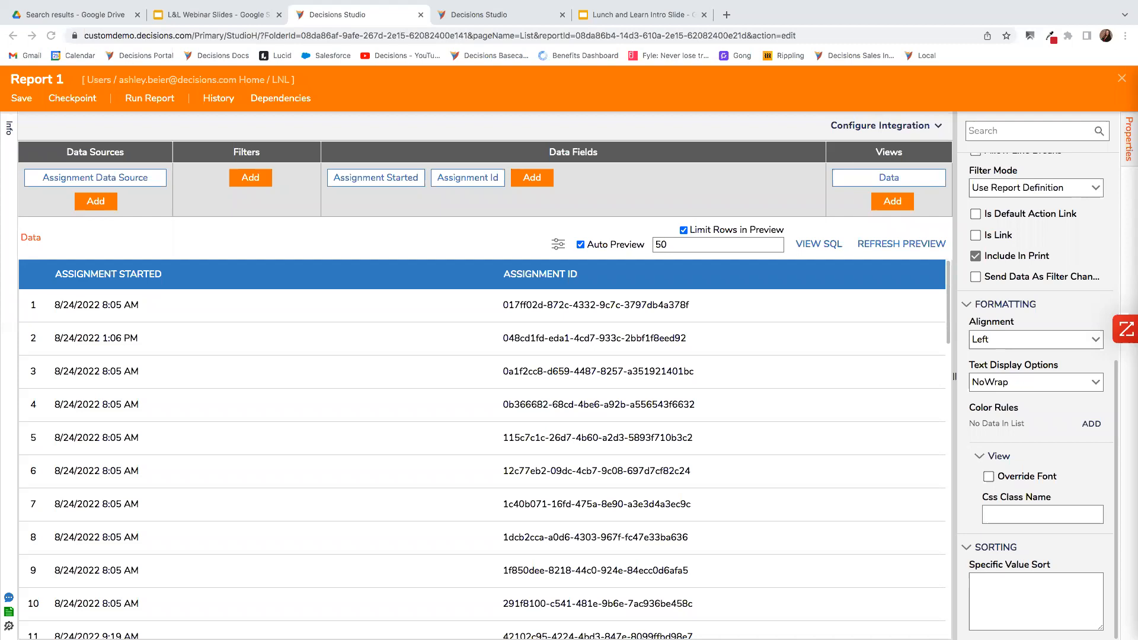
# Step: Switch to the browser tab showing the Inbox, browse its current and recent assignment reports, and check the report's display settings
pyautogui.hotkey('ctrl', 'Tab')
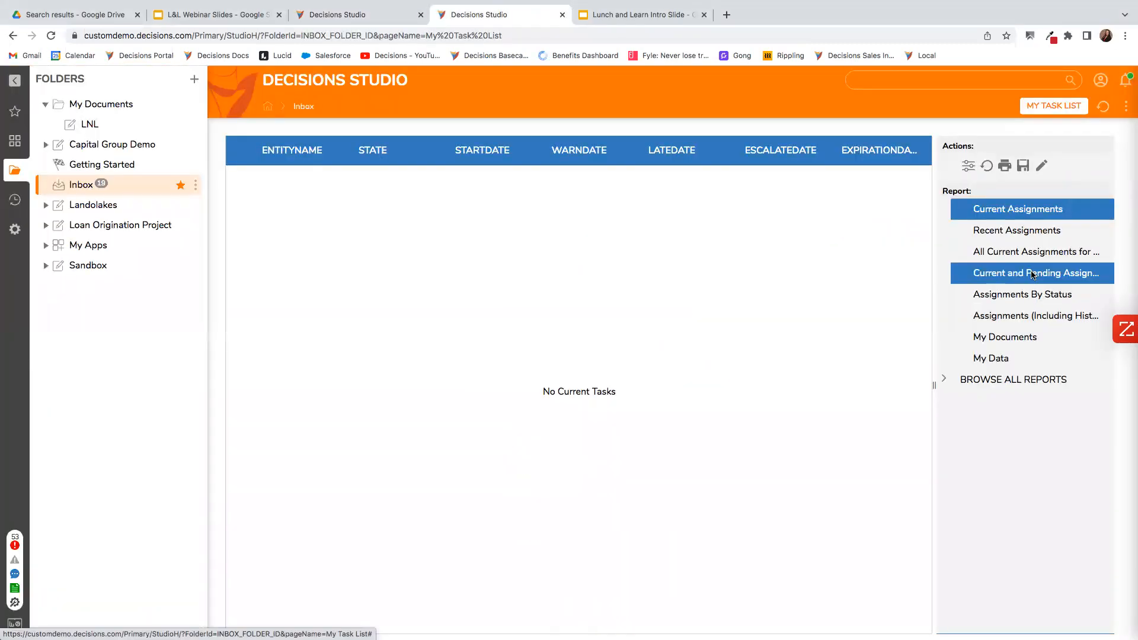
pyautogui.click(1016, 231)
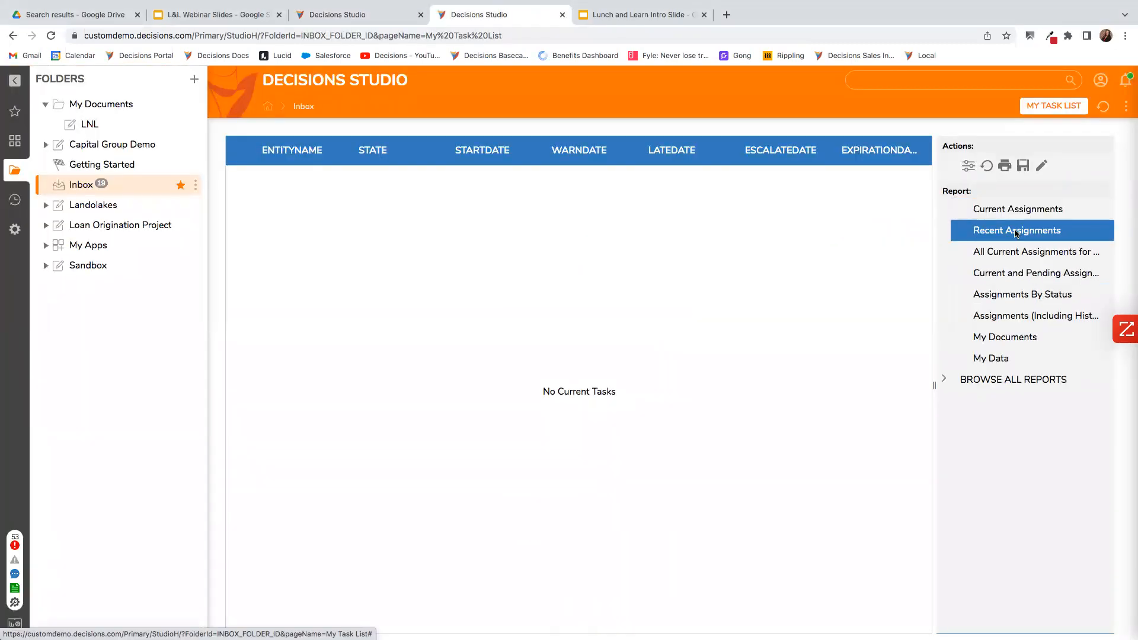
pyautogui.click(1000, 296)
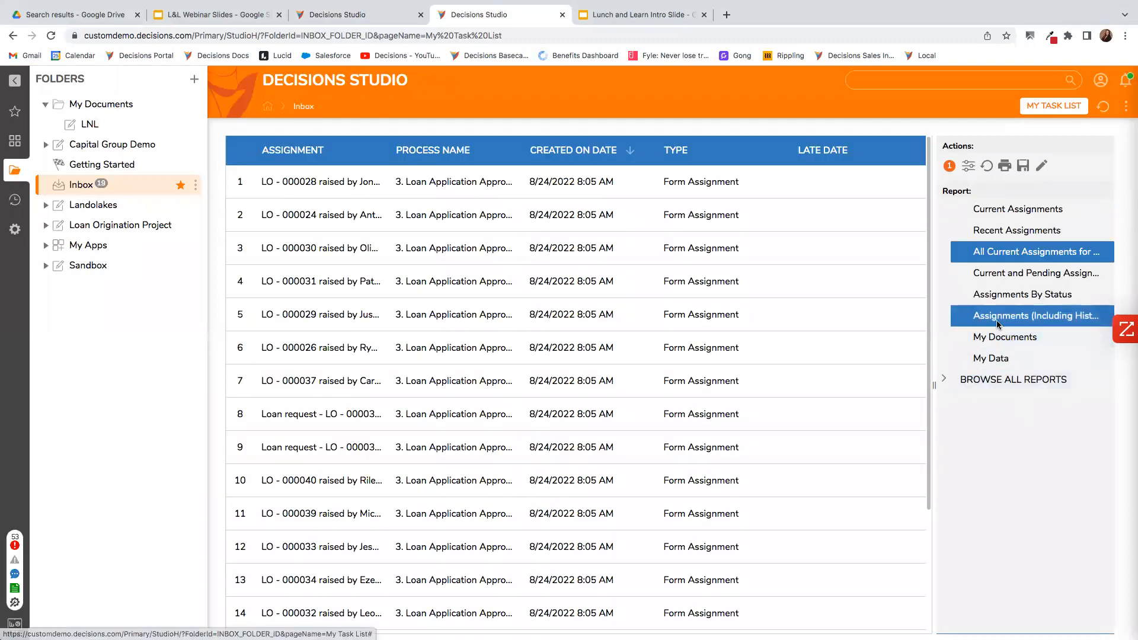
pyautogui.click(969, 167)
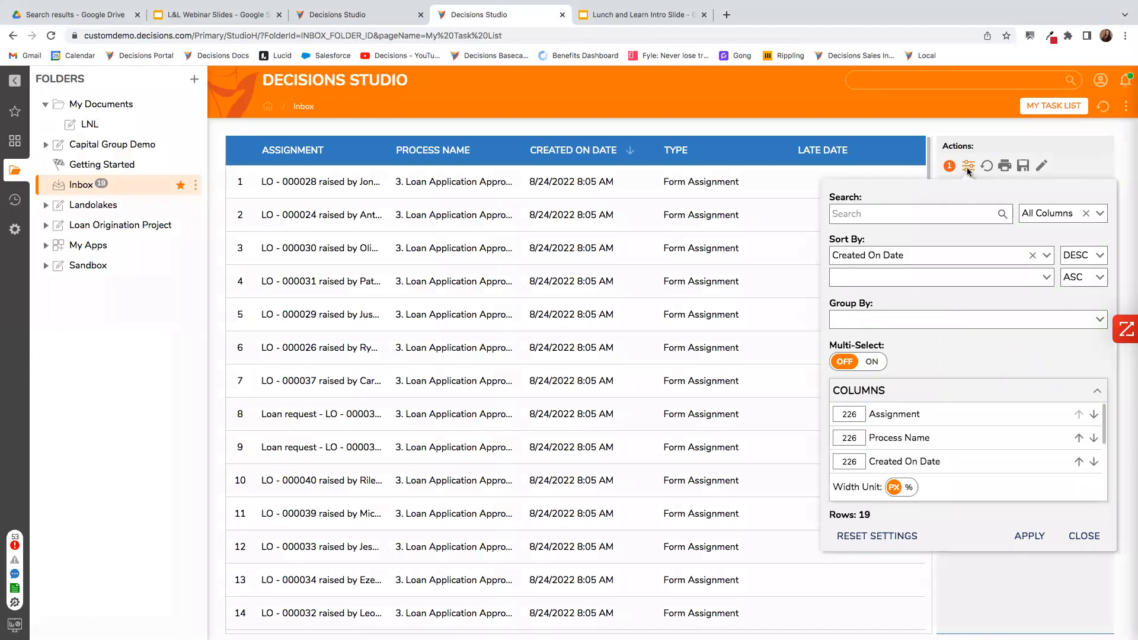
pyautogui.click(1016, 537)
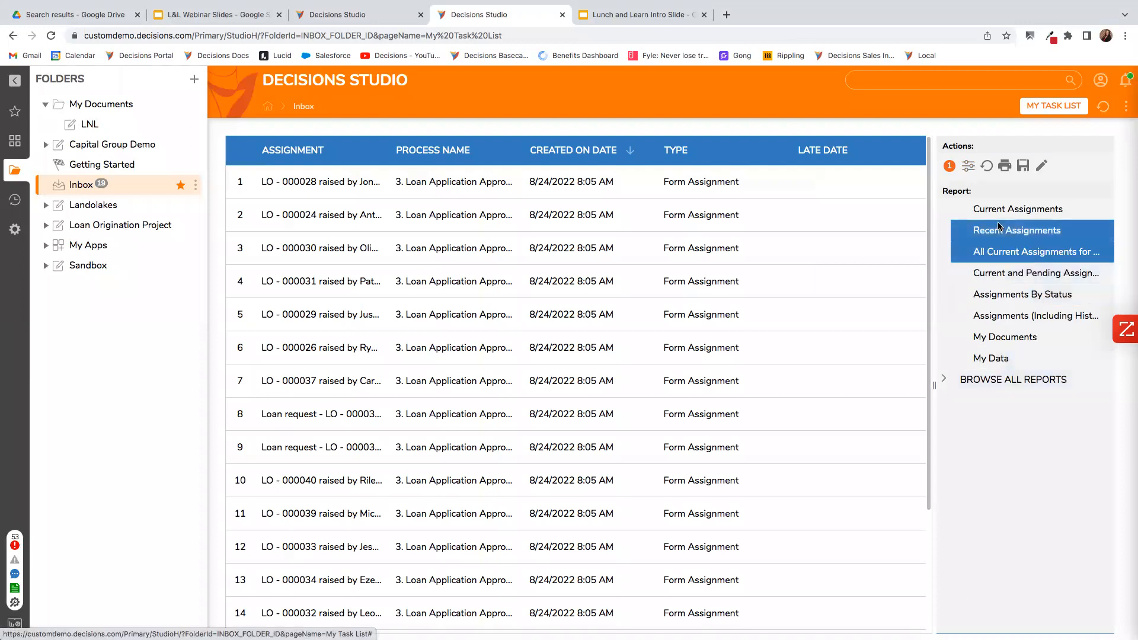
# Step: Browse all reports available in the Inbox and view Assignments By Status and the assignments report including history
pyautogui.click(944, 379)
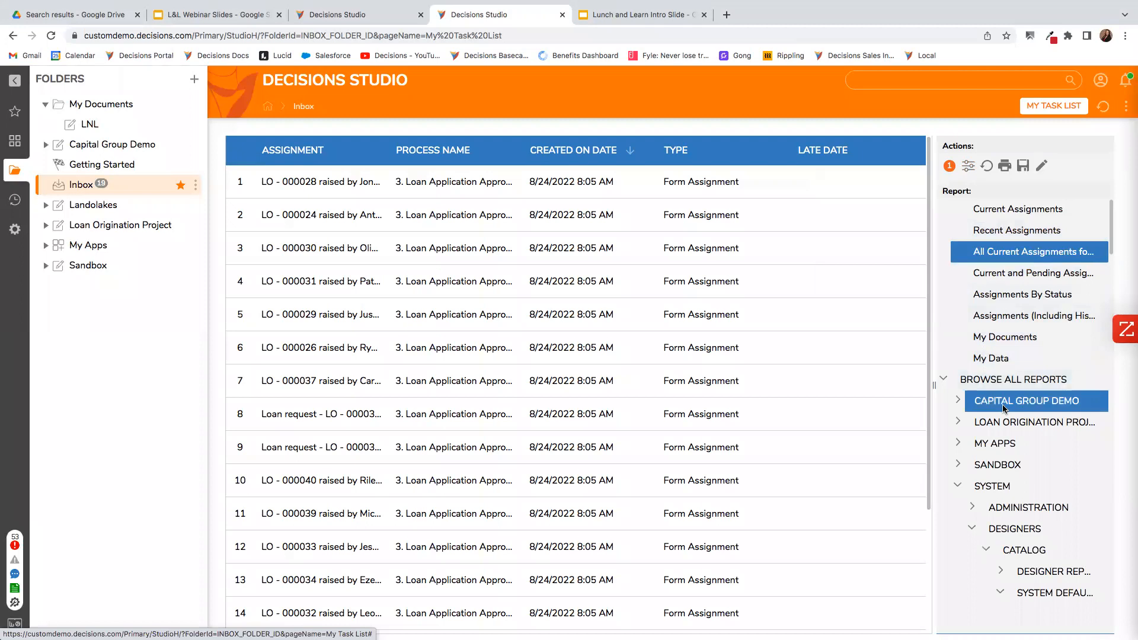
pyautogui.click(1000, 296)
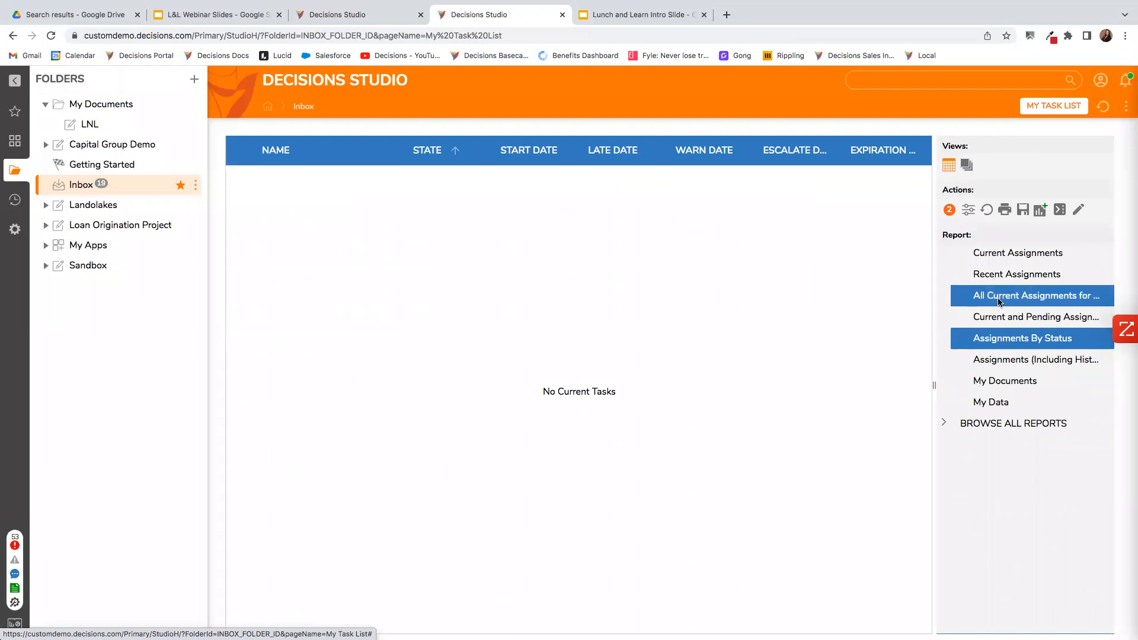
pyautogui.click(996, 362)
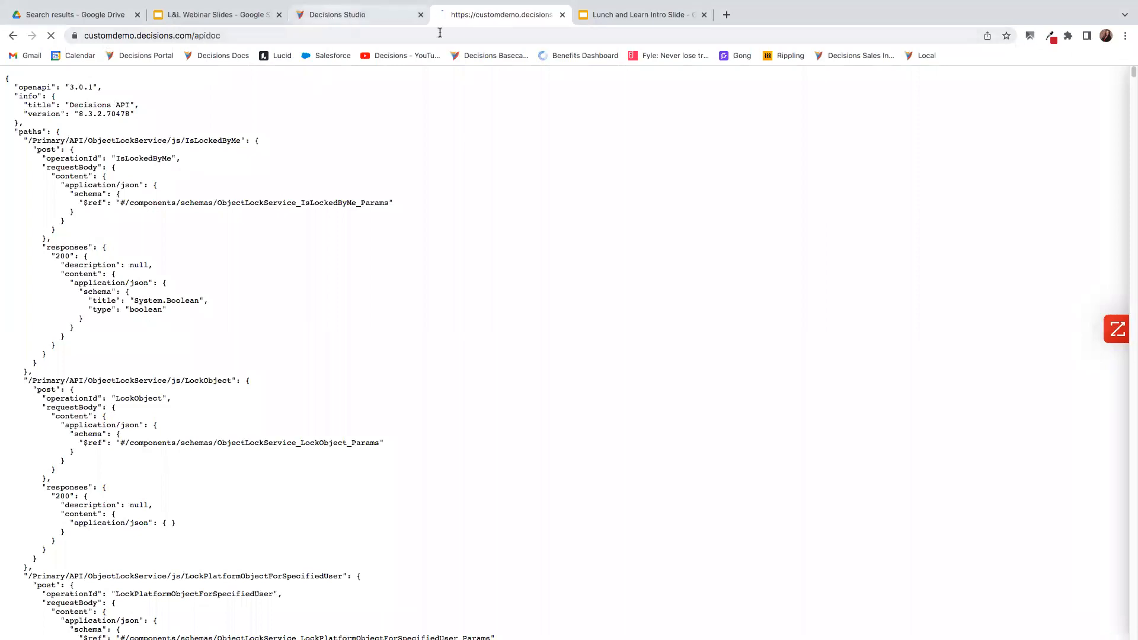
# Step: Switch back to the Report 1 browser tab, close the report and open Create Types from Json for the LNL folder
pyautogui.click(330, 16)
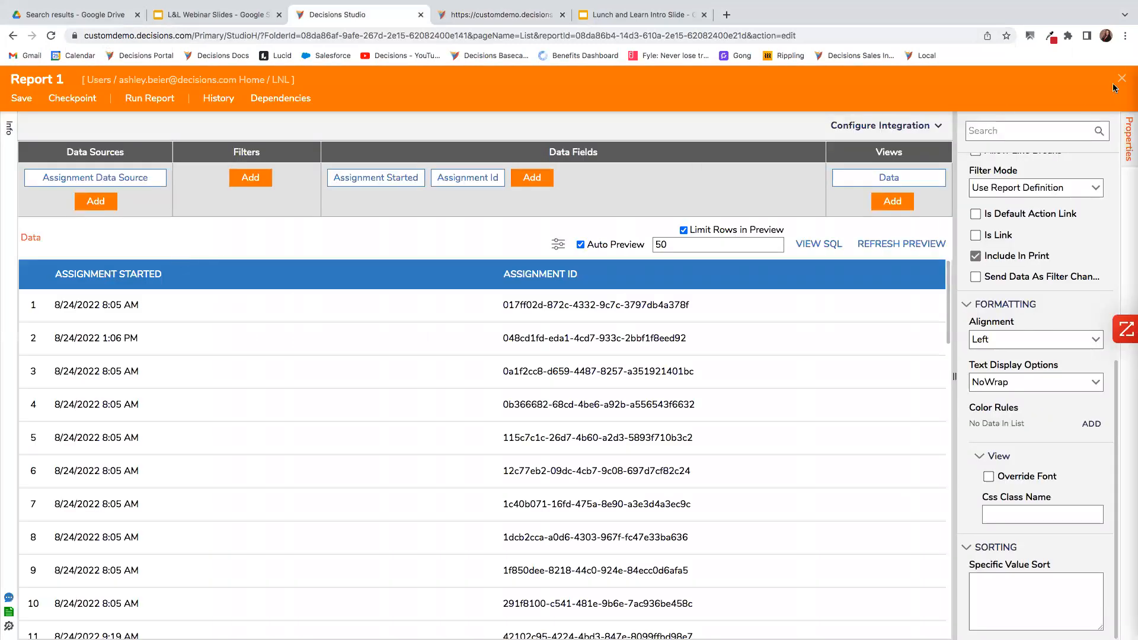
pyautogui.click(1122, 78)
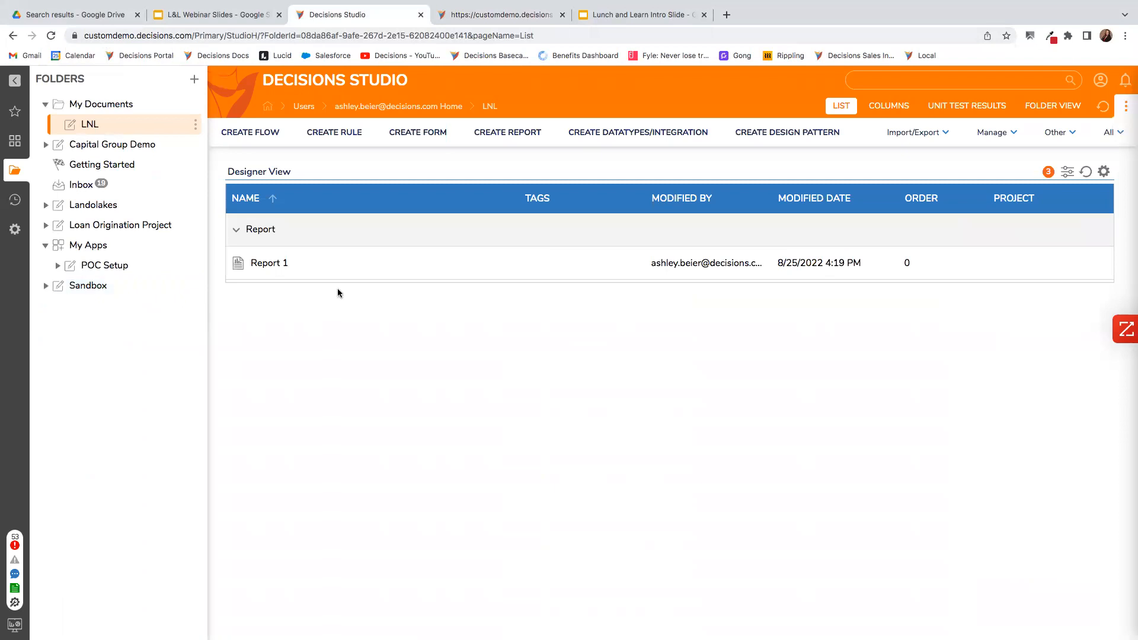
pyautogui.click(695, 134)
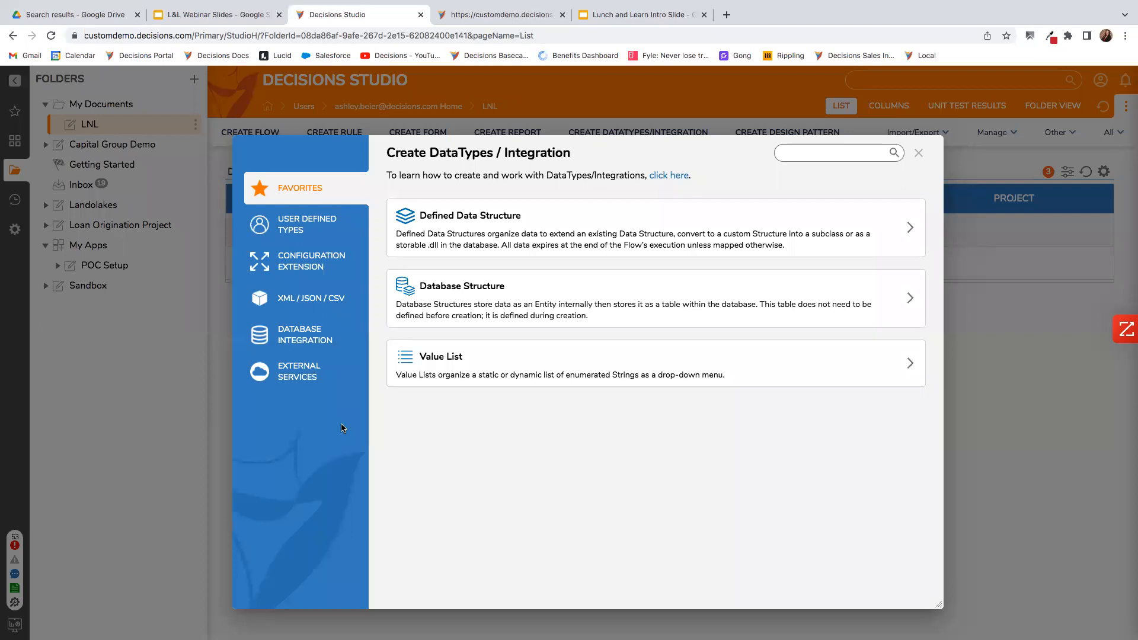
pyautogui.click(326, 299)
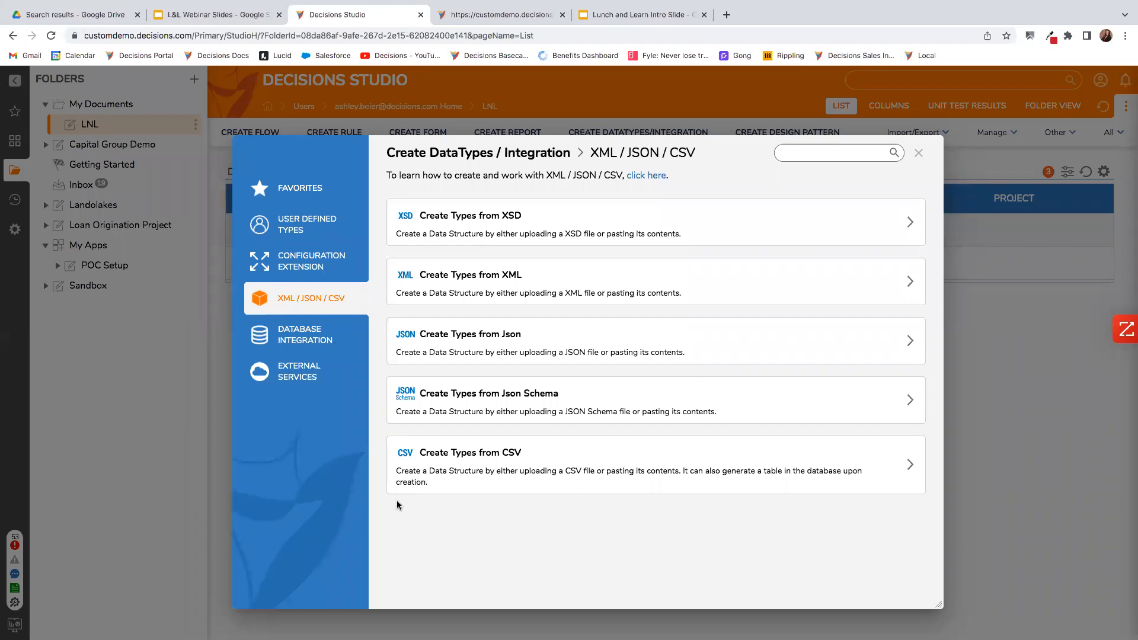
pyautogui.click(470, 354)
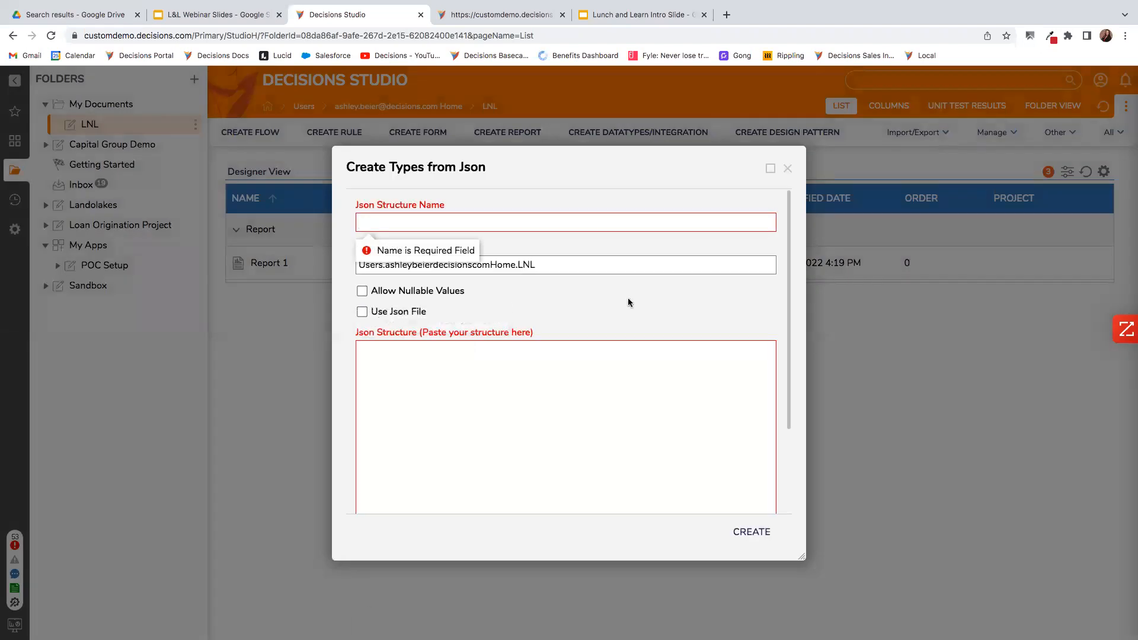
# Step: Check the Use Json File option for creating types from Json and close the dialog without creating anything
pyautogui.click(369, 309)
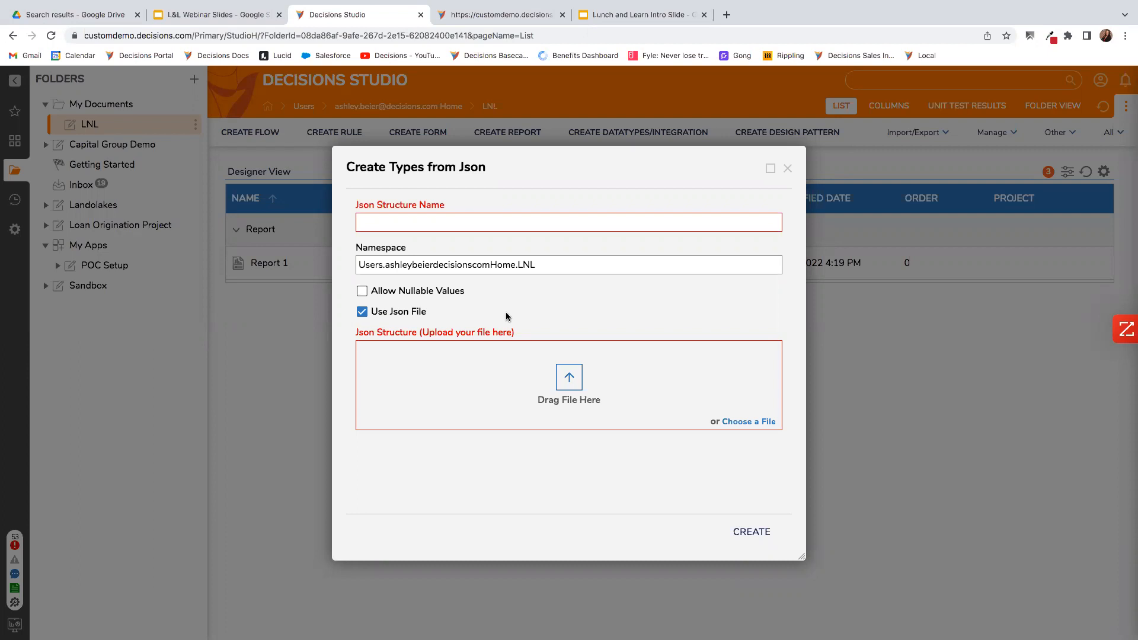
pyautogui.click(788, 169)
# Step: Create a new flow in the LNL folder and open it in the Flow Designer
pyautogui.click(249, 134)
pyautogui.click(454, 231)
pyautogui.click(646, 263)
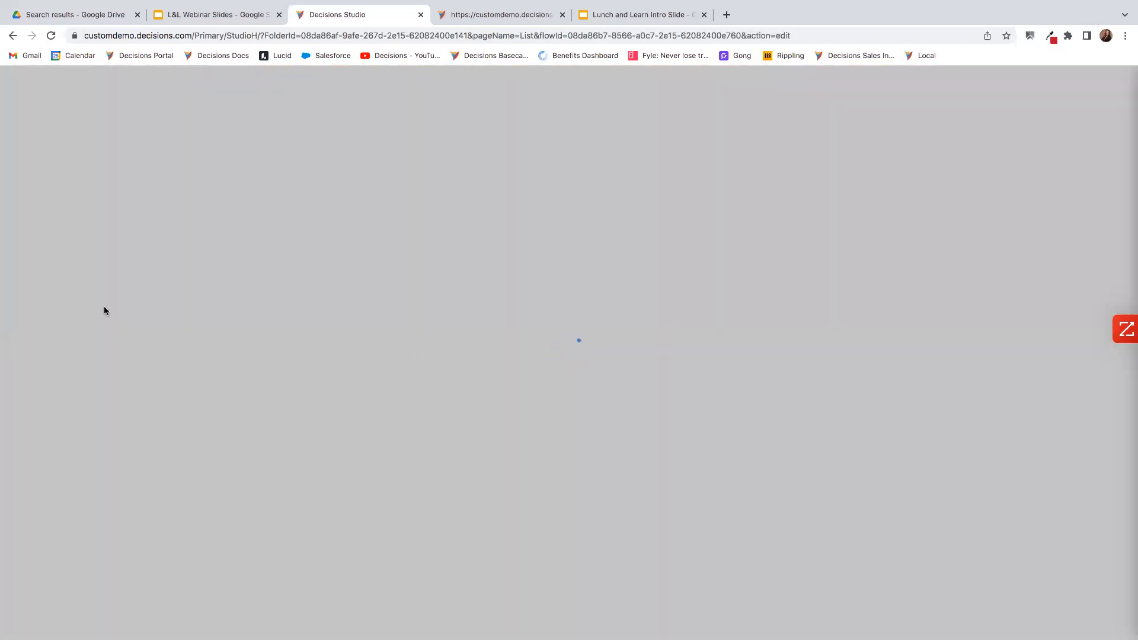
# Step: Expand the Integration category in the flow's toolbox and look through its subcategories
pyautogui.scroll(-1, 99, 432)
pyautogui.scroll(-4, 100, 431)
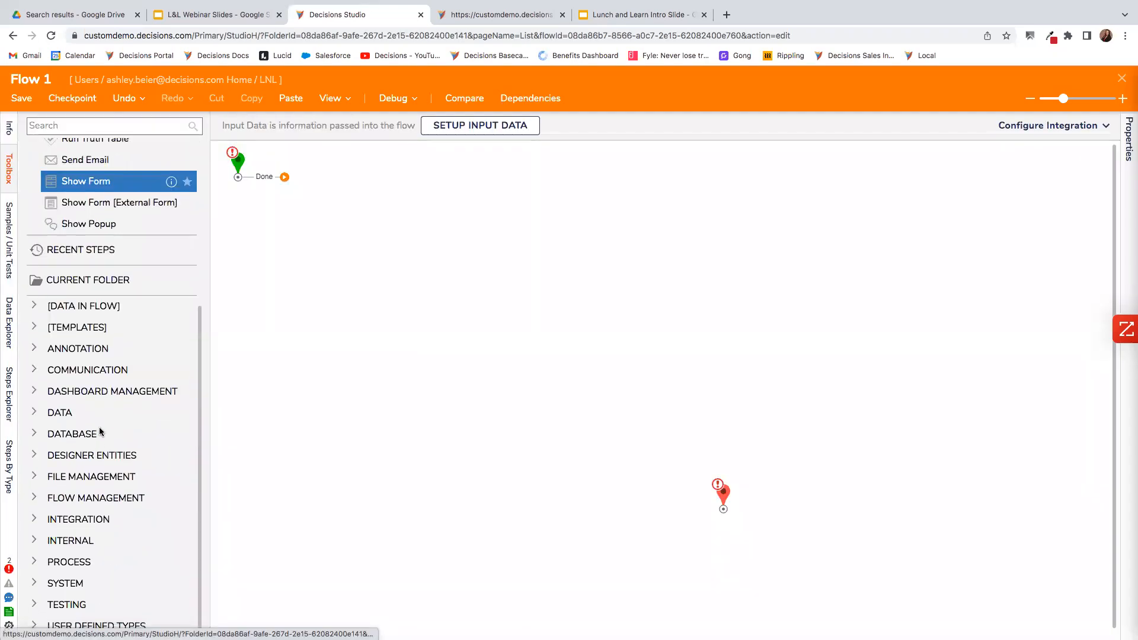
pyautogui.click(36, 517)
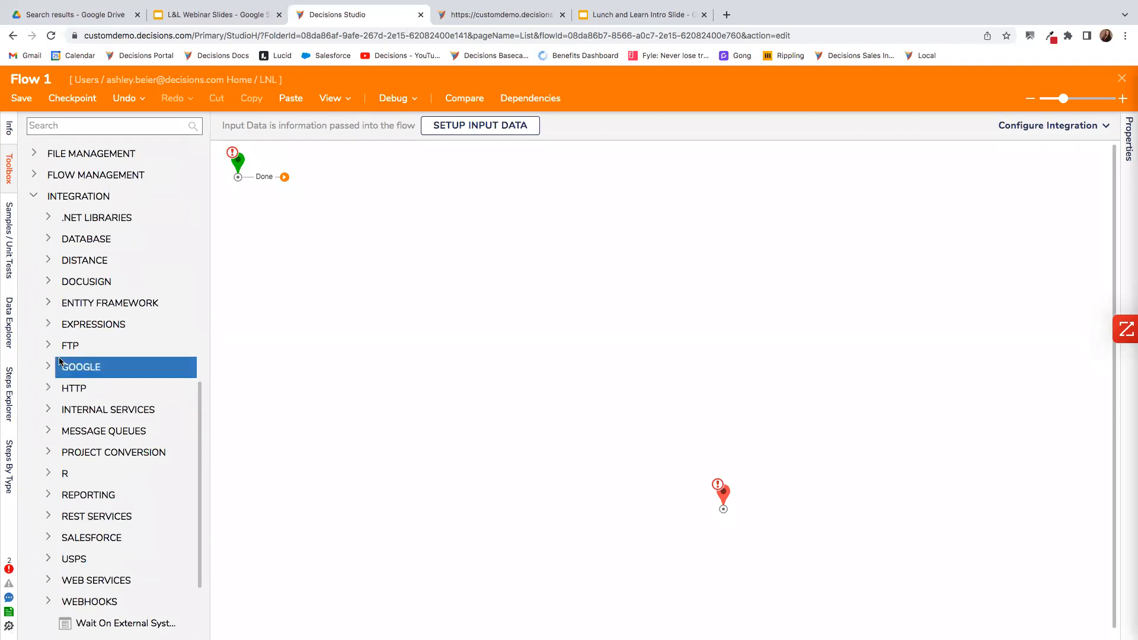
pyautogui.scroll(-2, 136, 445)
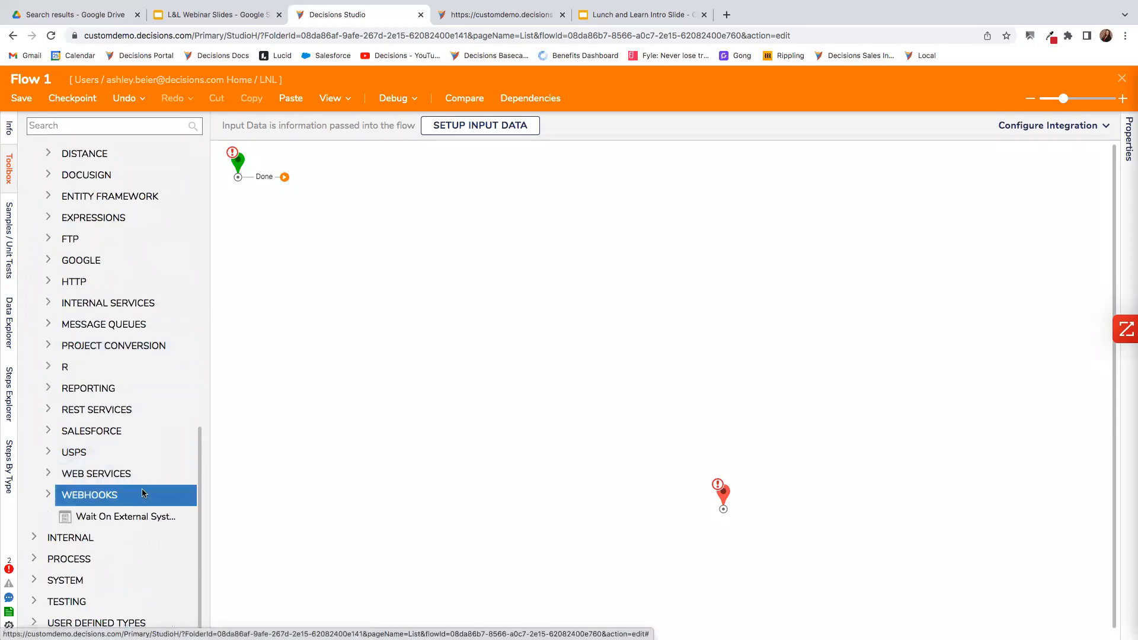
# Step: Expand User Defined Types and examine the Json Structures and Json Schema Structures categories
pyautogui.click(89, 623)
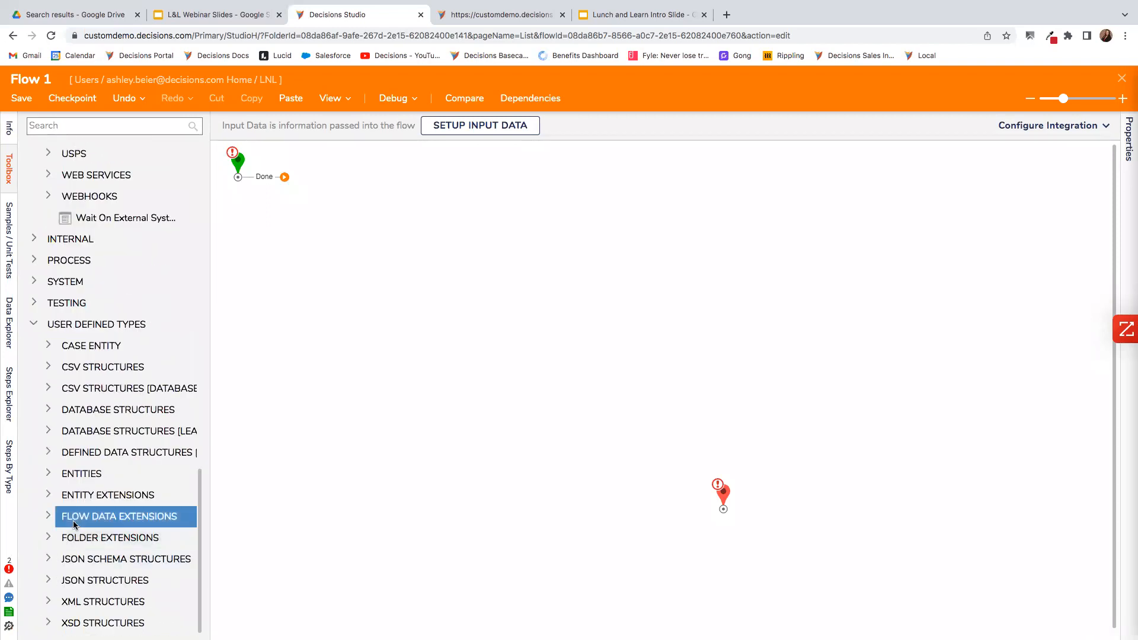
pyautogui.click(48, 579)
pyautogui.scroll(-1, 48, 575)
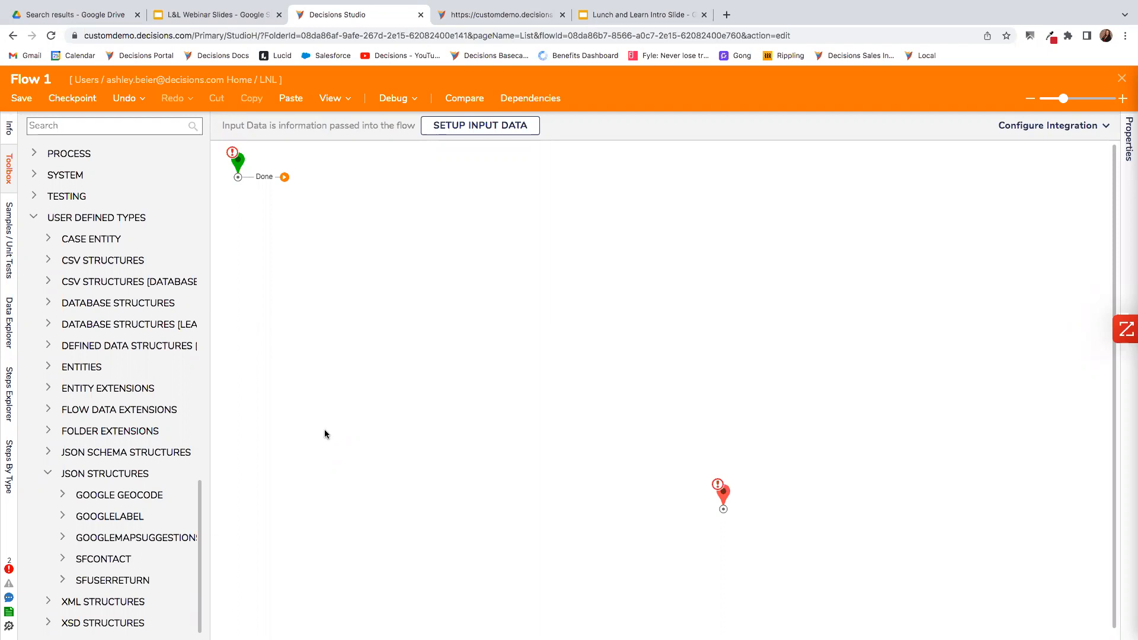
pyautogui.click(50, 454)
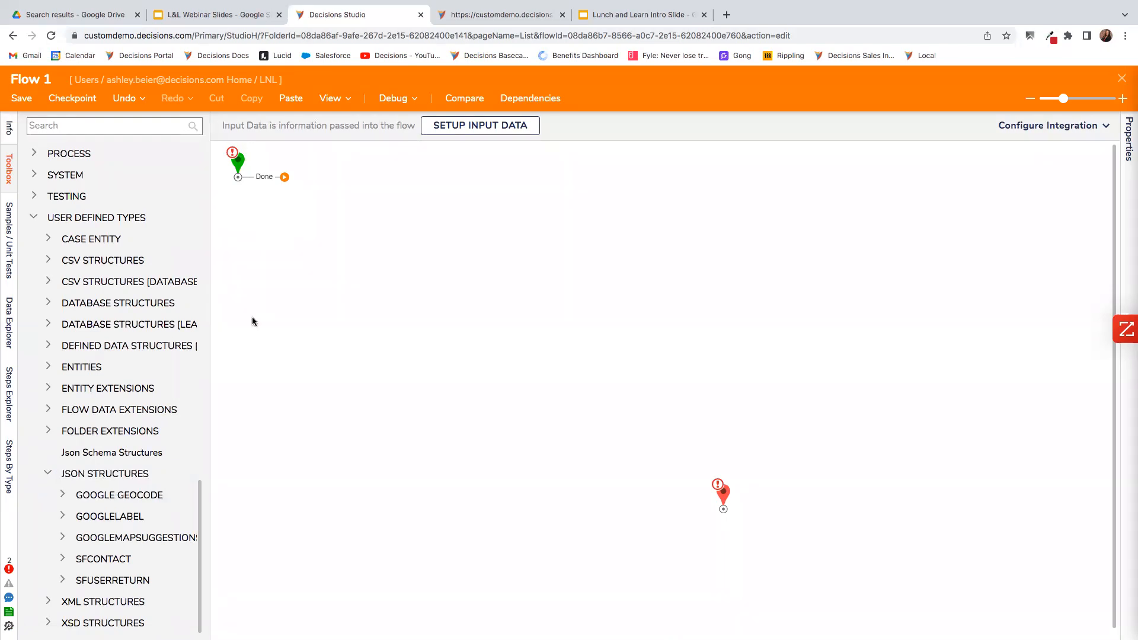
# Step: Collapse the expanded toolbox categories, check Internal, and expand Internal Services under Integration
pyautogui.click(109, 470)
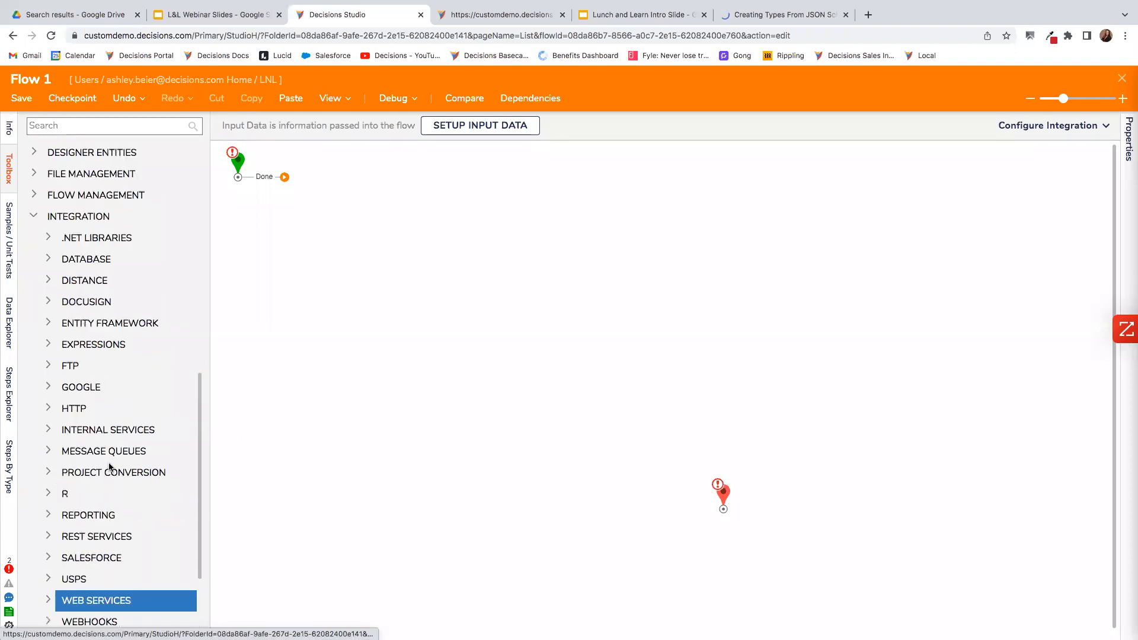
pyautogui.scroll(4, 111, 466)
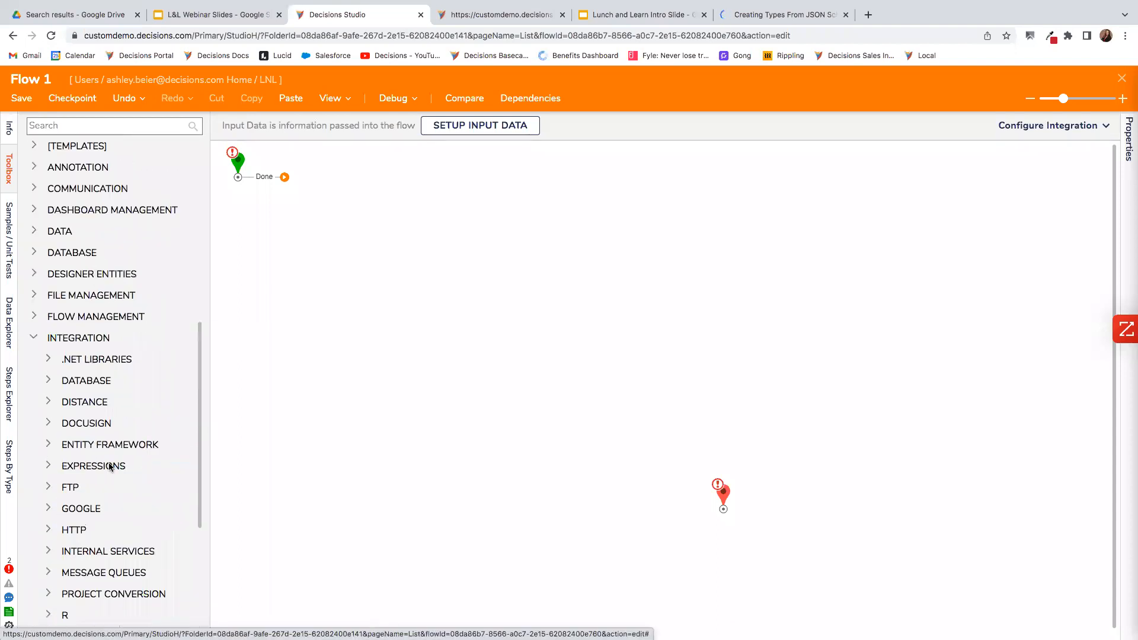
pyautogui.click(34, 339)
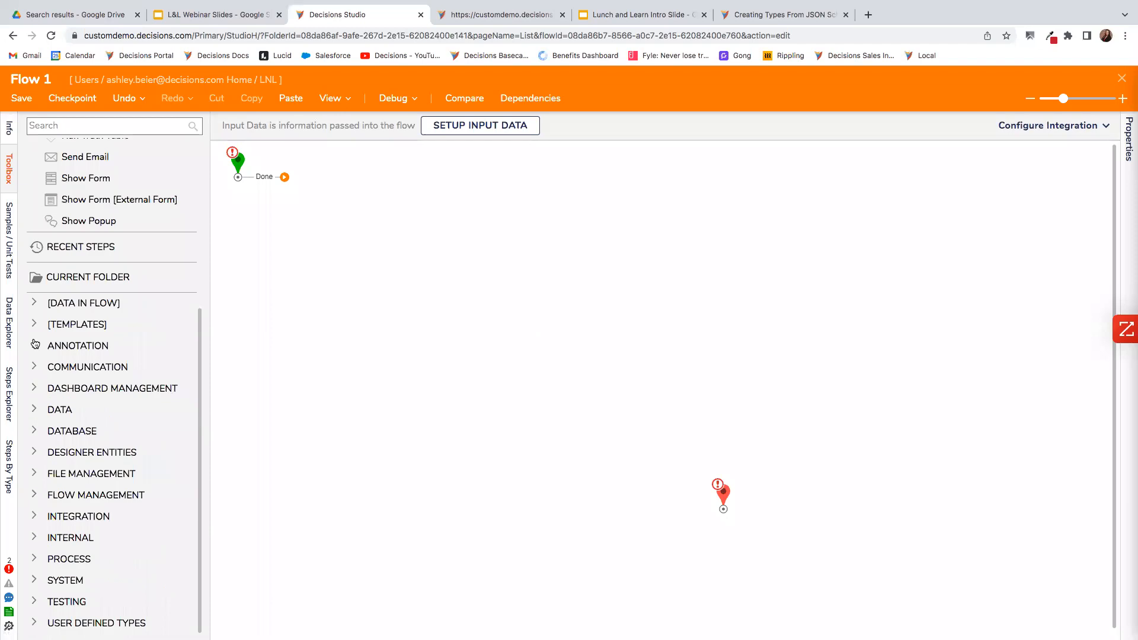
pyautogui.click(35, 540)
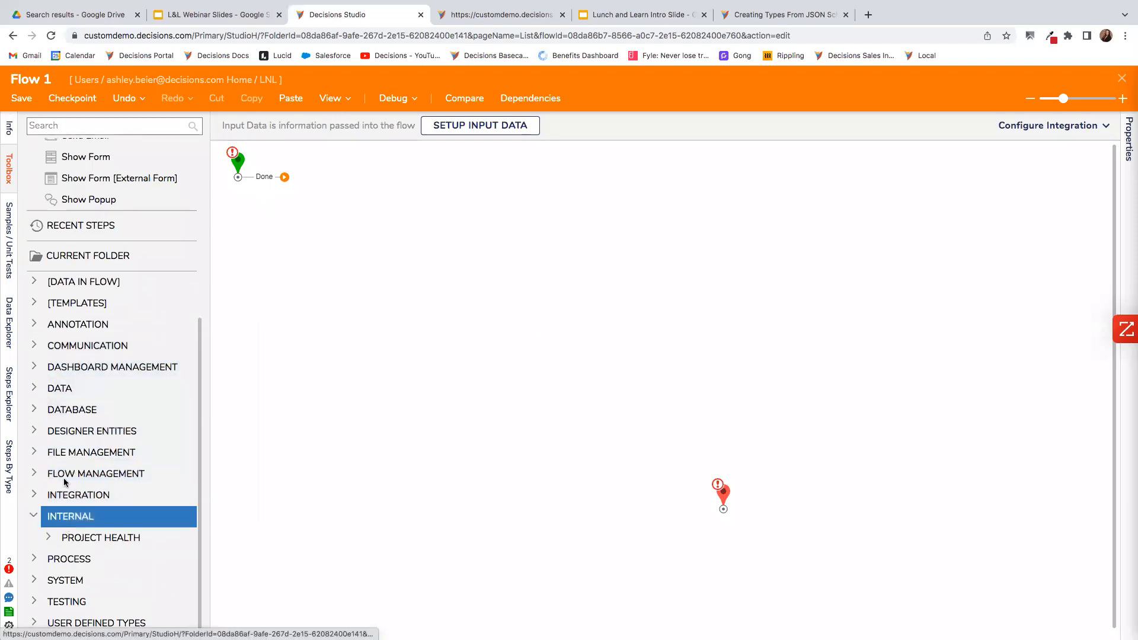
pyautogui.click(34, 495)
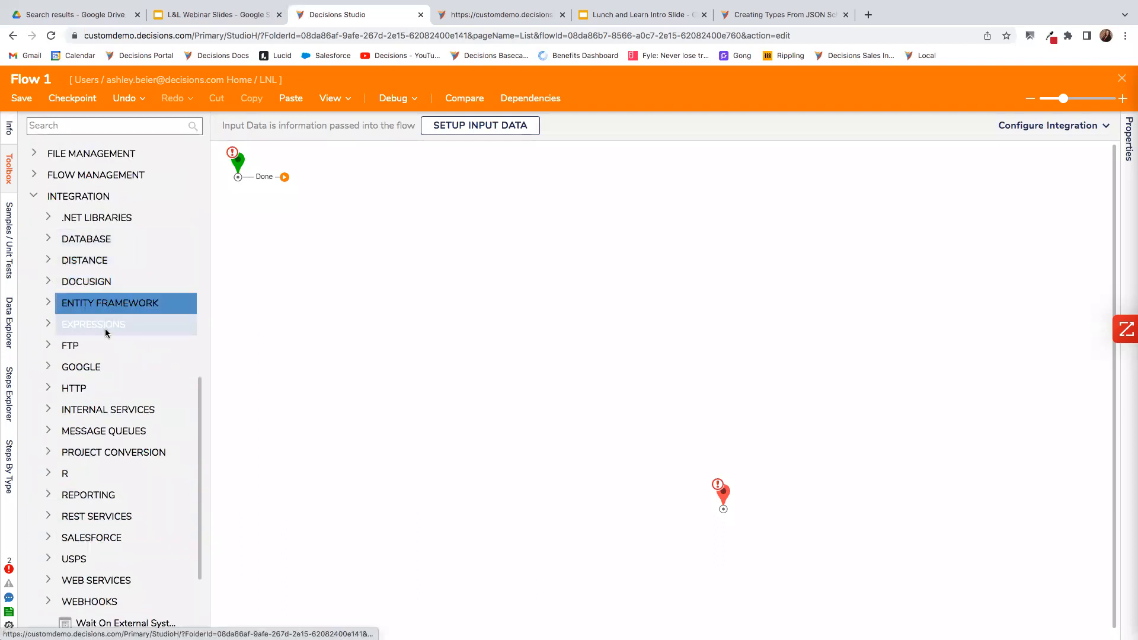
pyautogui.click(49, 409)
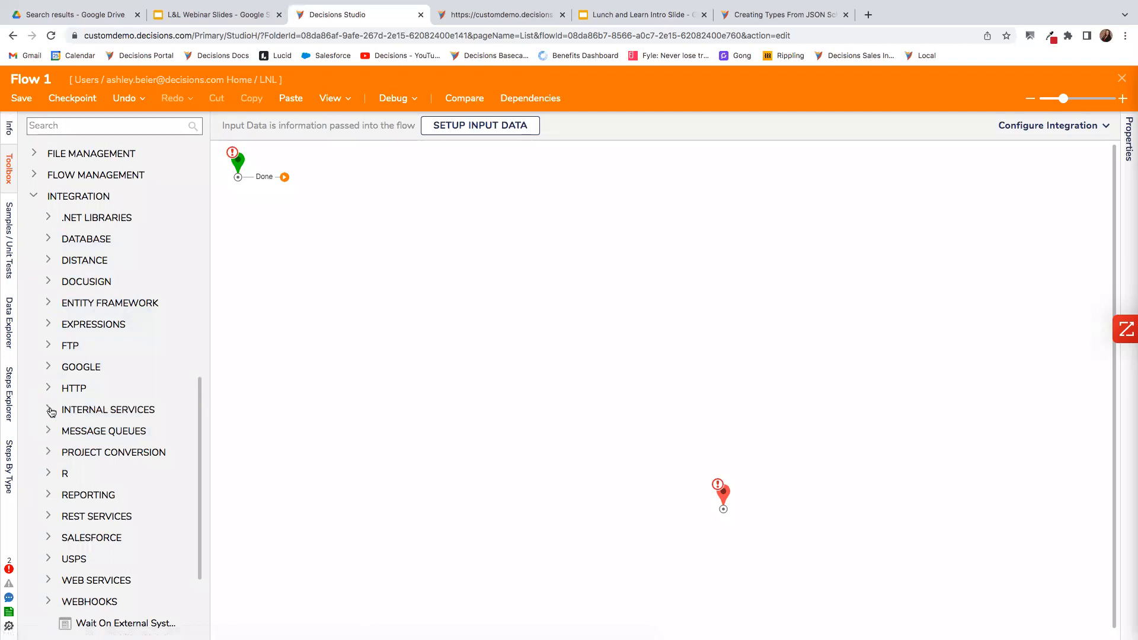
# Step: Look through the list of Internal Services for a service related to data types
pyautogui.scroll(-10, 131, 430)
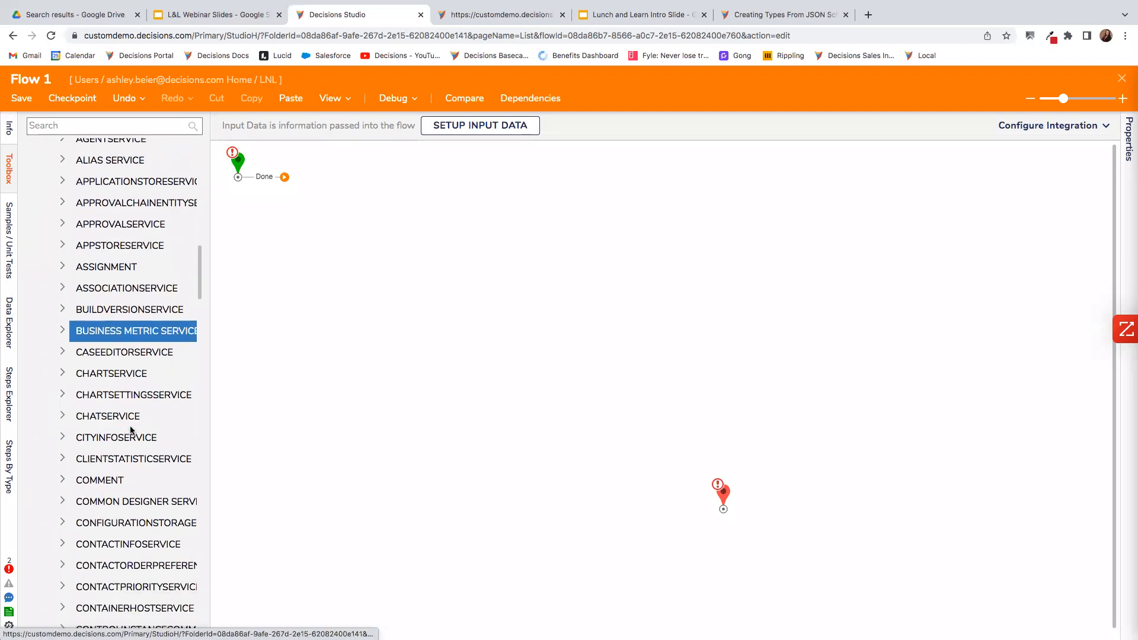
pyautogui.scroll(-8, 131, 431)
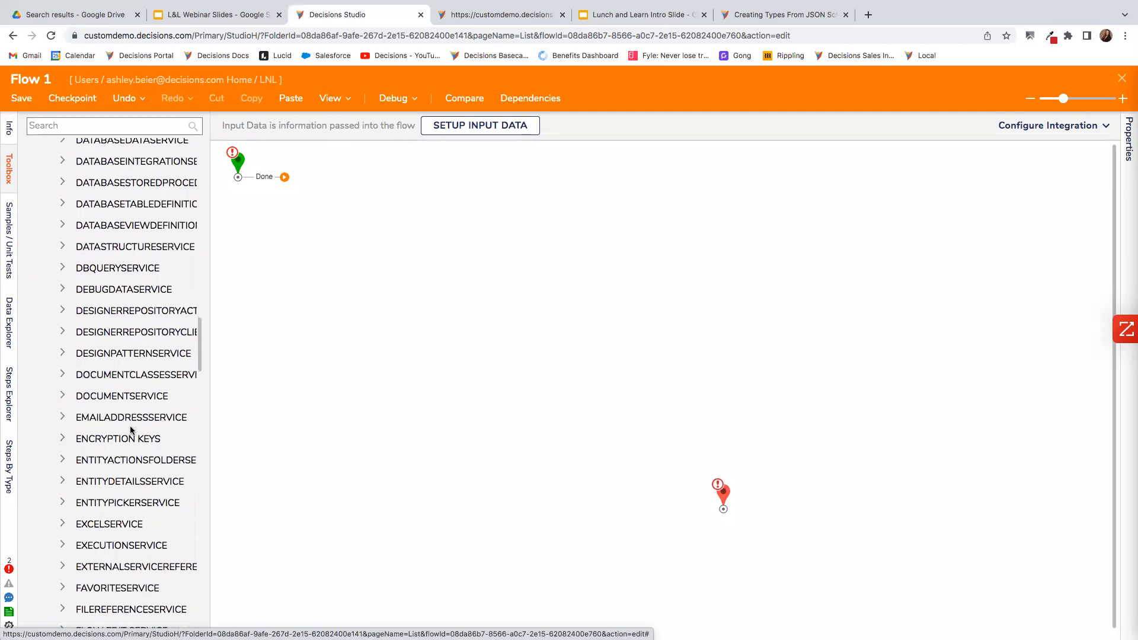
pyautogui.scroll(-10, 131, 430)
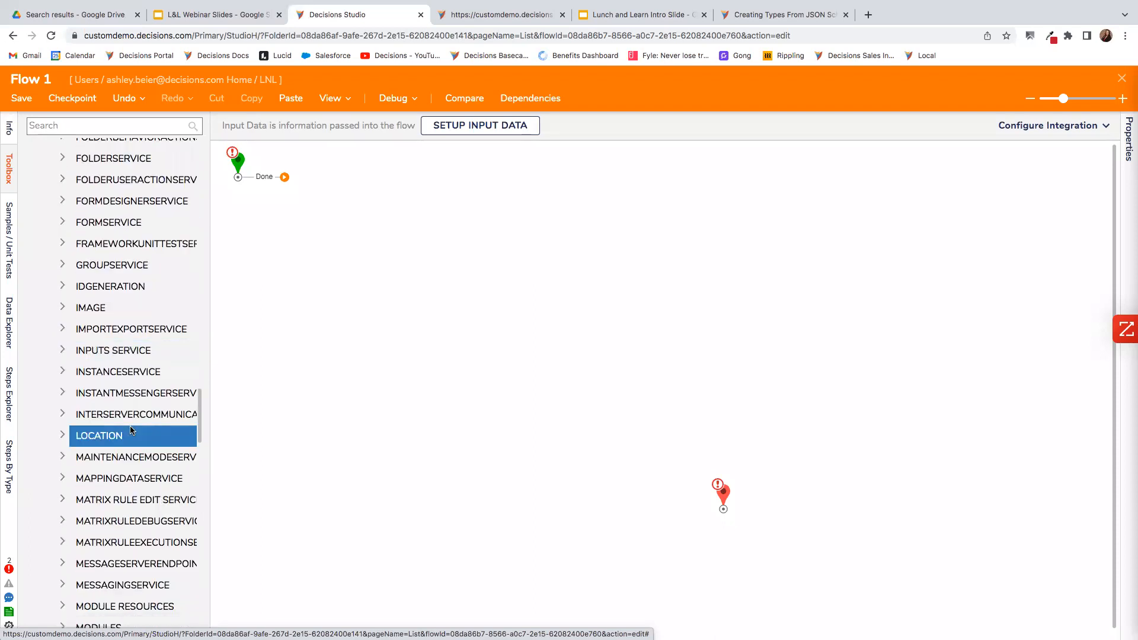
pyautogui.scroll(-2, 131, 430)
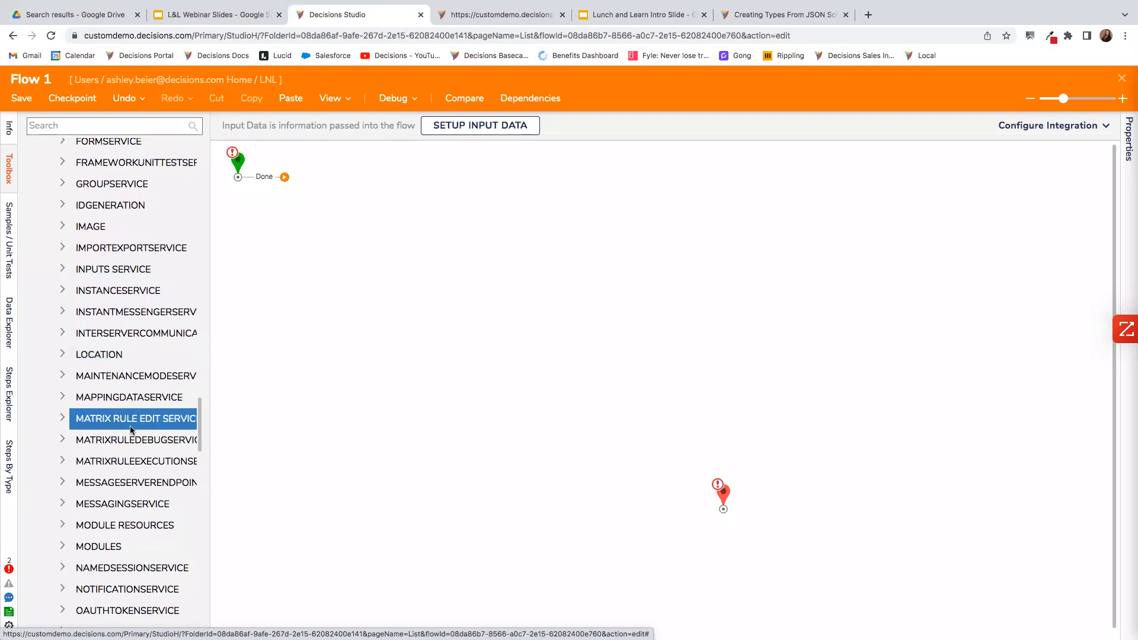
pyautogui.scroll(-3, 131, 431)
pyautogui.scroll(-5, 131, 430)
pyautogui.scroll(-1, 131, 430)
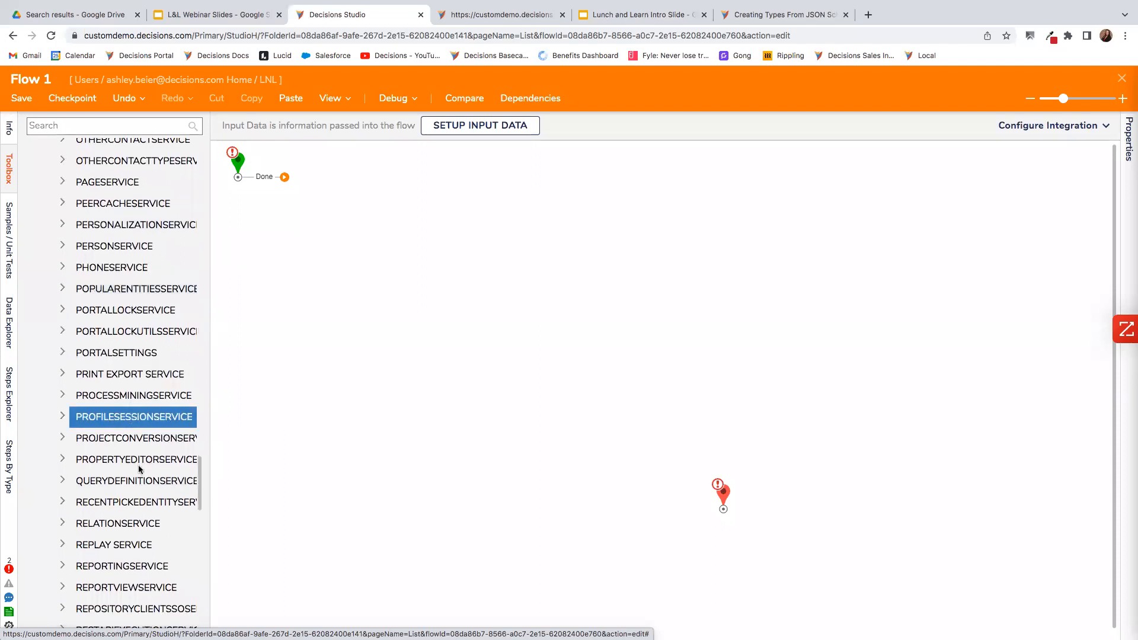
pyautogui.scroll(-1, 142, 478)
pyautogui.scroll(-3, 142, 477)
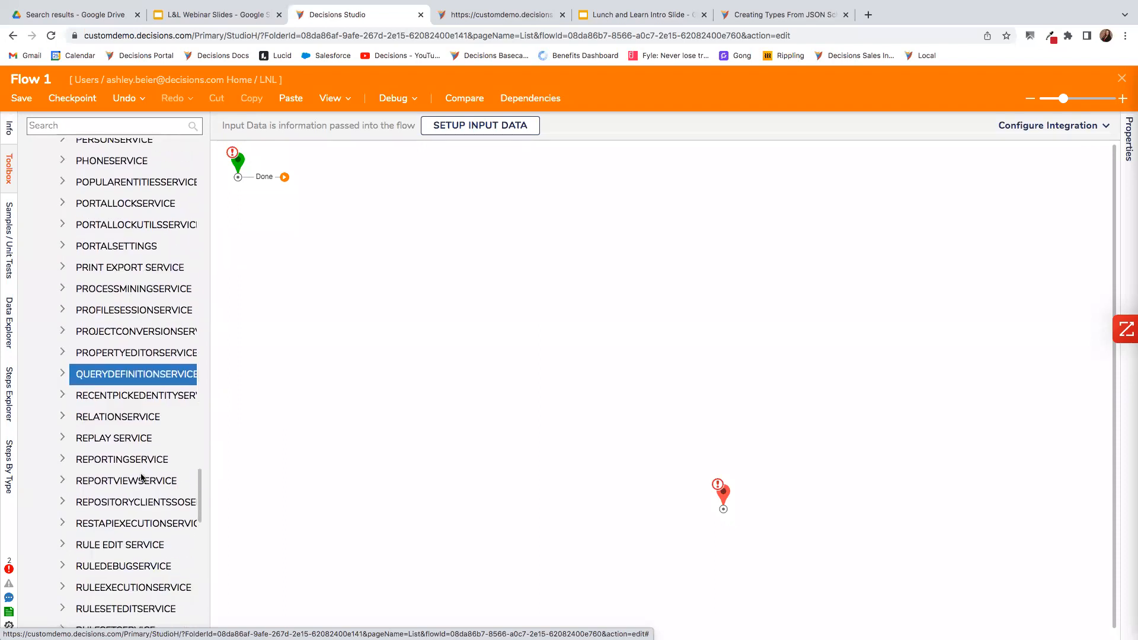
pyautogui.scroll(-4, 141, 477)
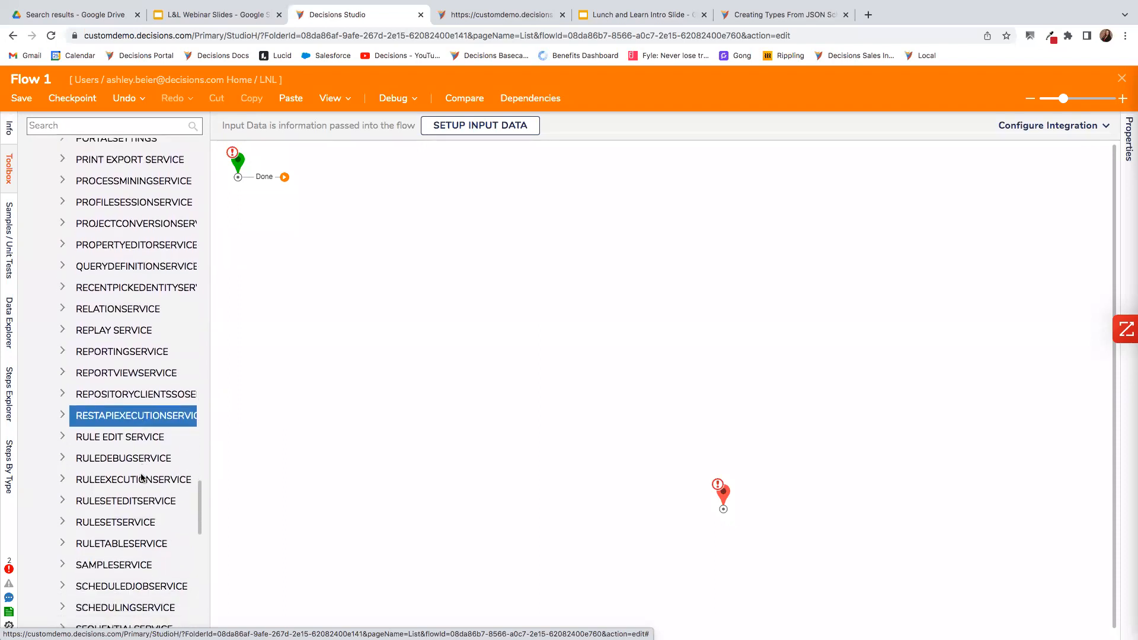
pyautogui.scroll(-3, 147, 479)
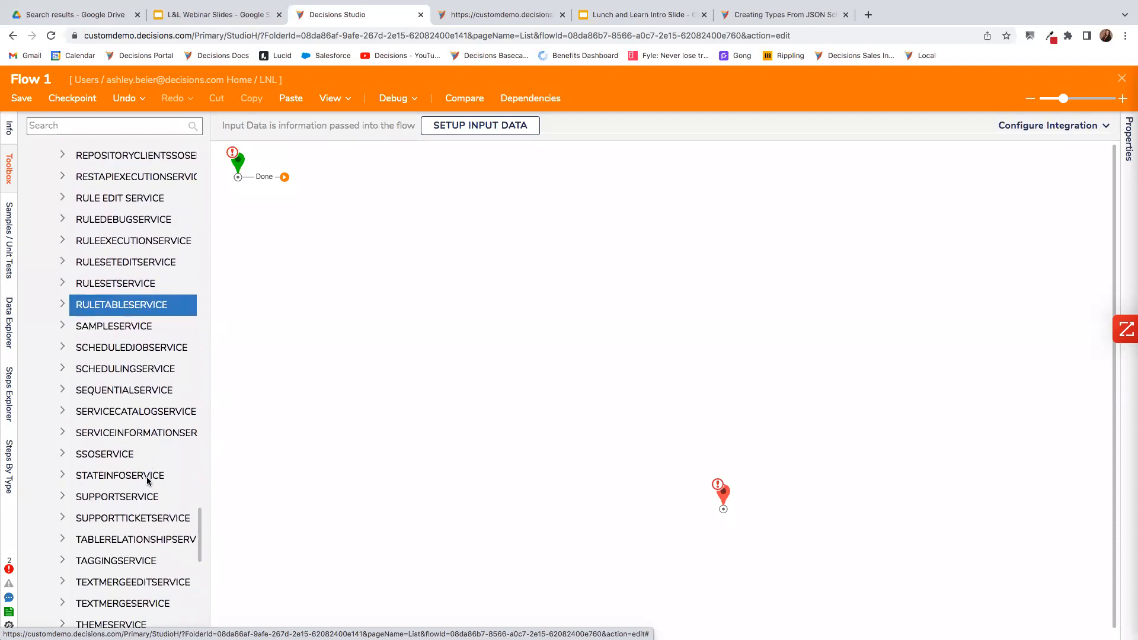
pyautogui.scroll(-2, 147, 482)
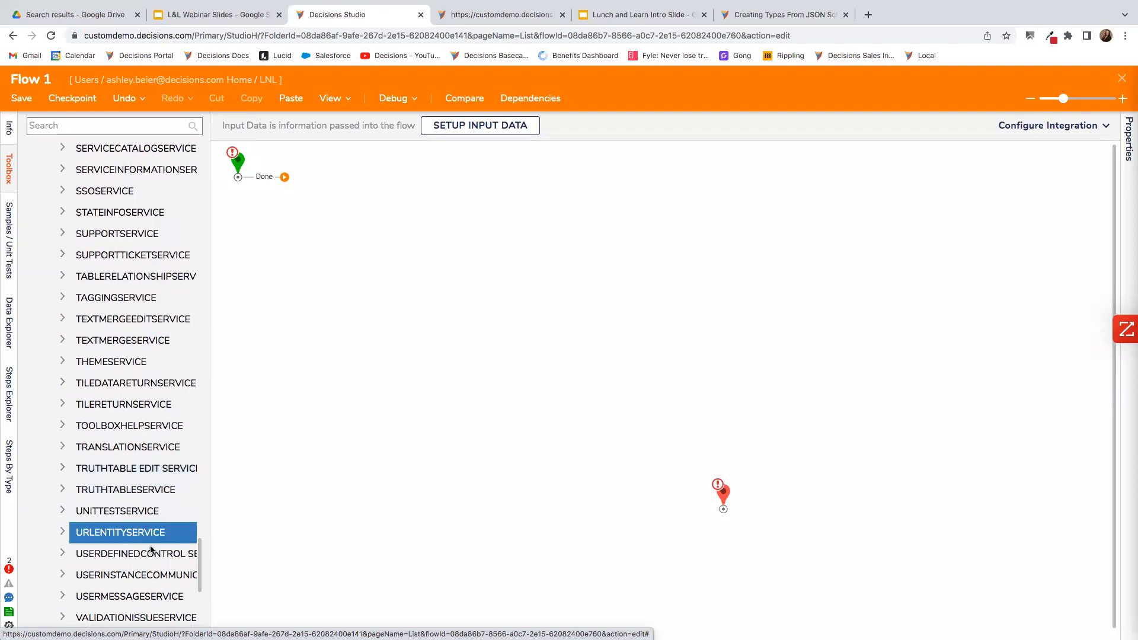
# Step: Widen the toolbox to fit the full service names and examine the steps in UserDefinedControl Service
pyautogui.moveTo(209, 542); pyautogui.dragTo(326, 536)
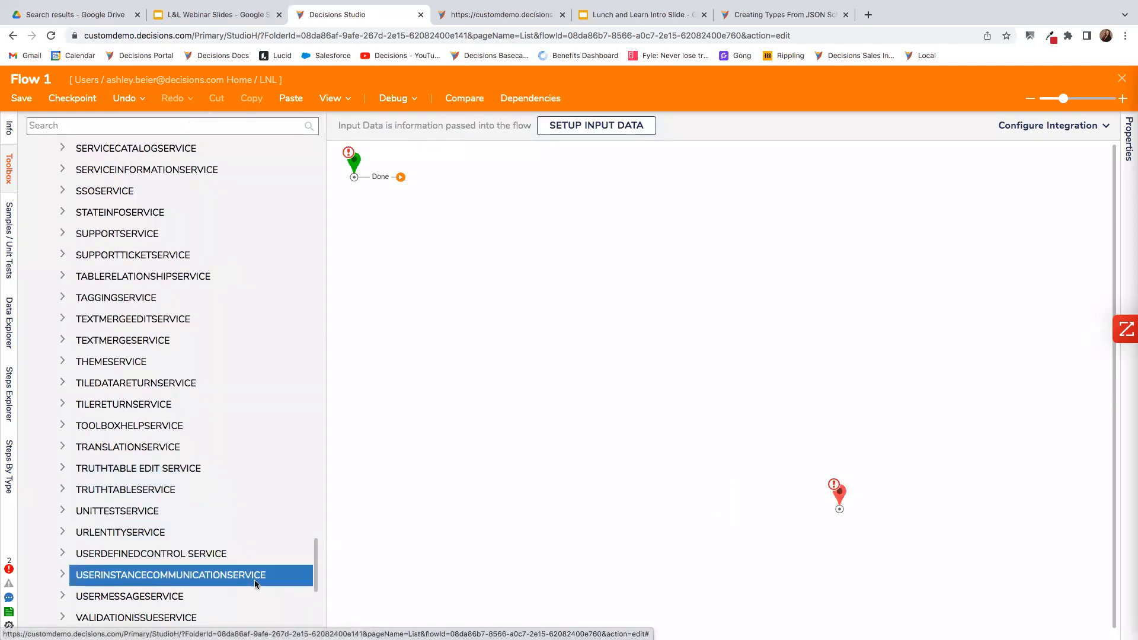
pyautogui.click(63, 554)
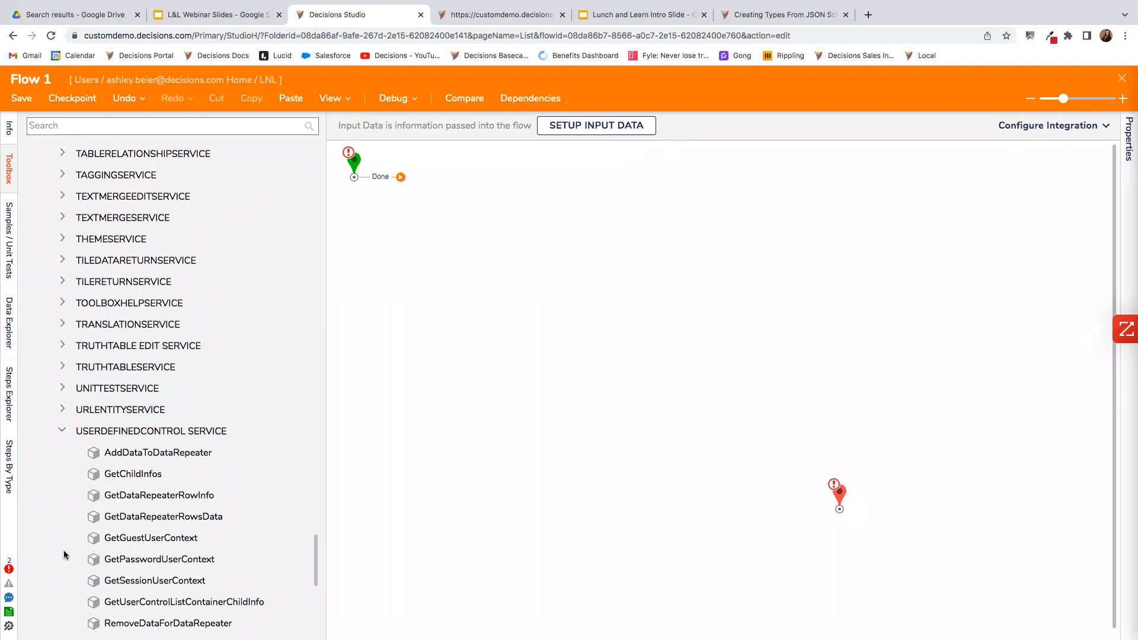
pyautogui.scroll(-1, 64, 555)
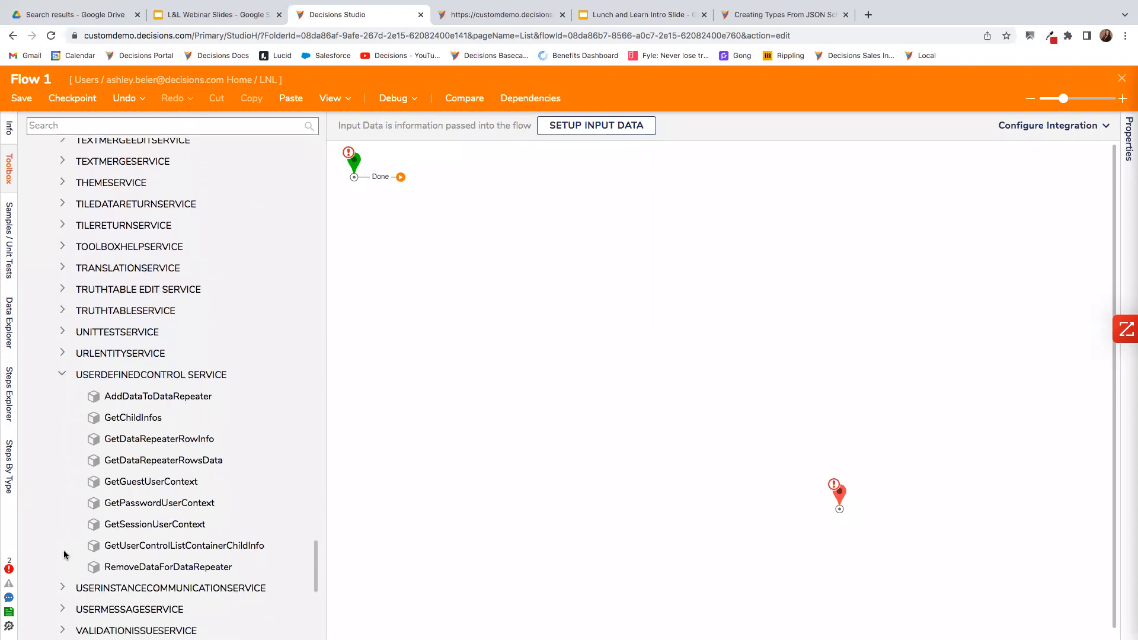
pyautogui.scroll(-5, 63, 550)
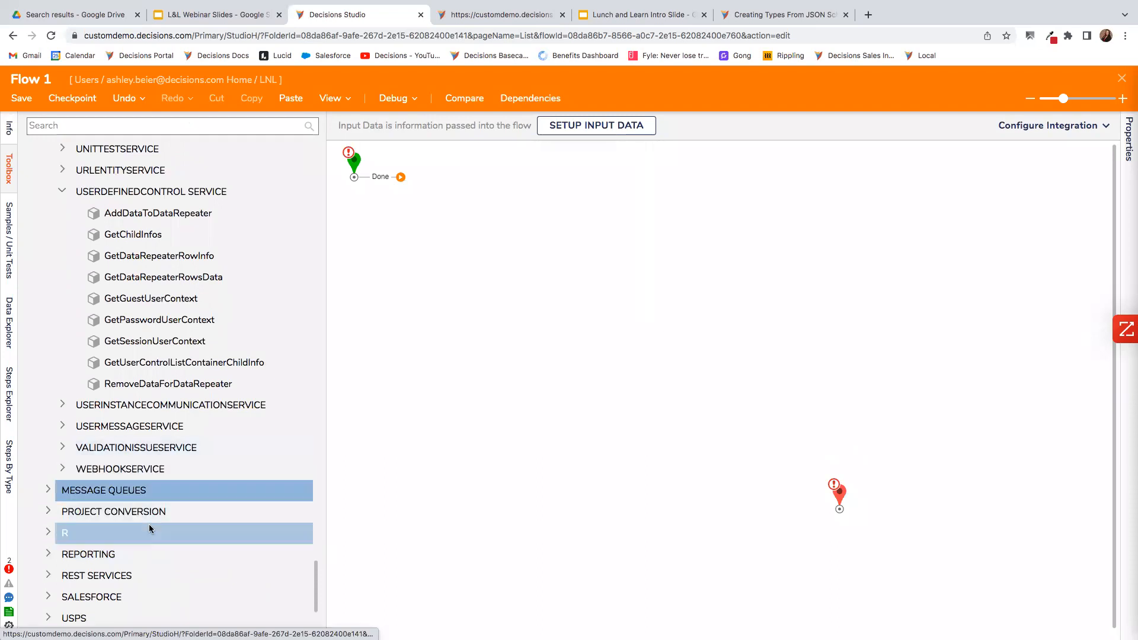
# Step: Examine the steps under Data Designer Service and DatabaseDataService, and collapse both services
pyautogui.scroll(6, 150, 526)
pyautogui.scroll(20, 149, 528)
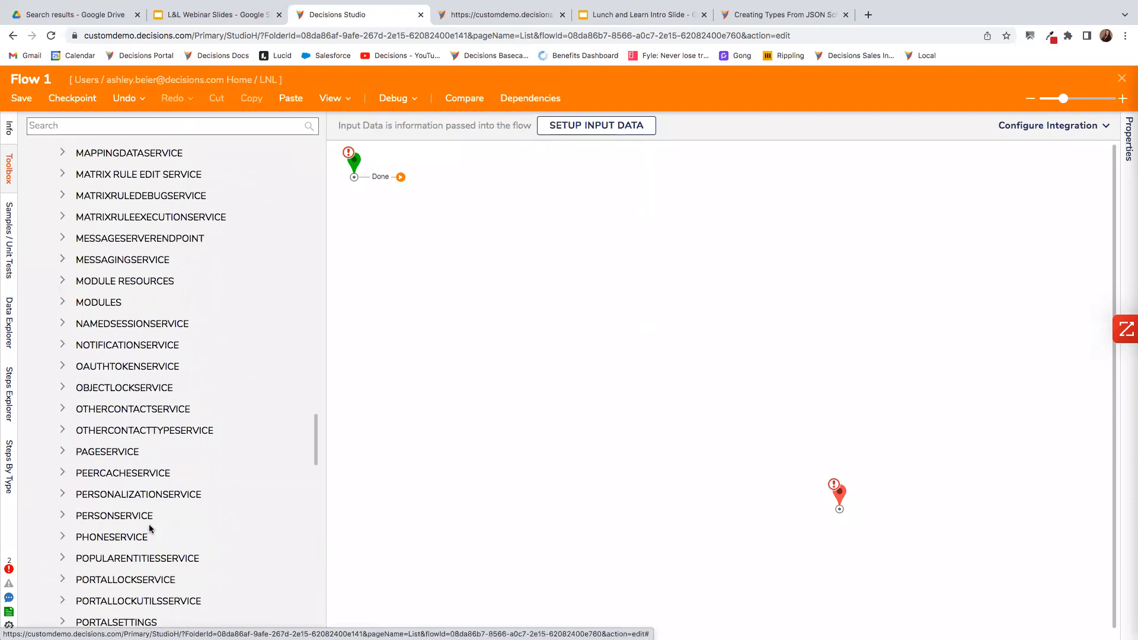
pyautogui.scroll(10, 148, 525)
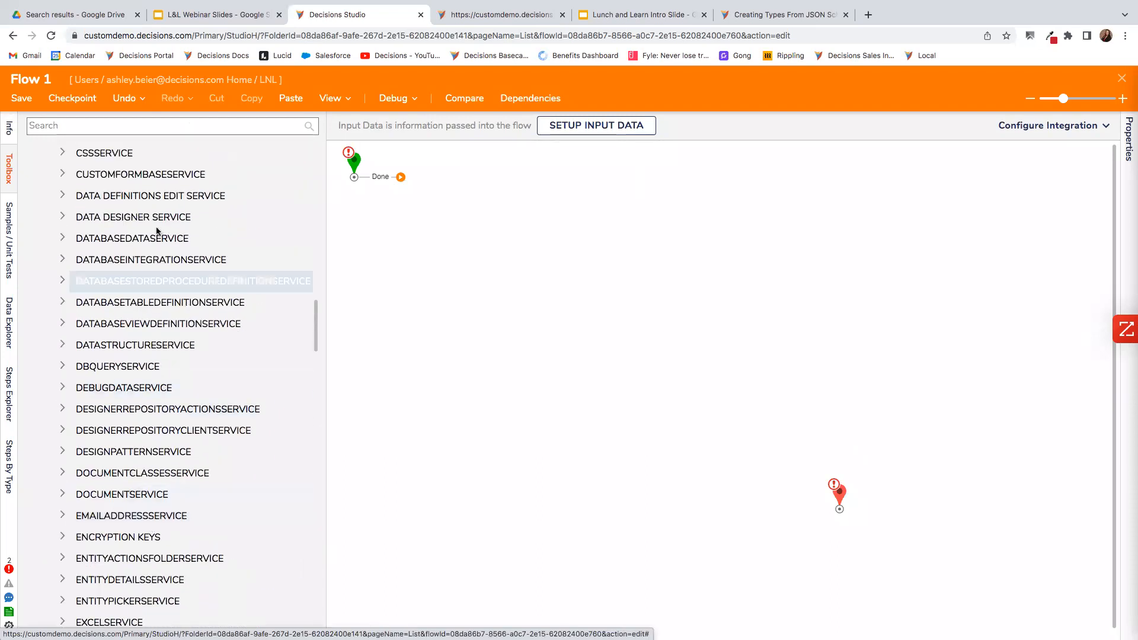
pyautogui.click(117, 226)
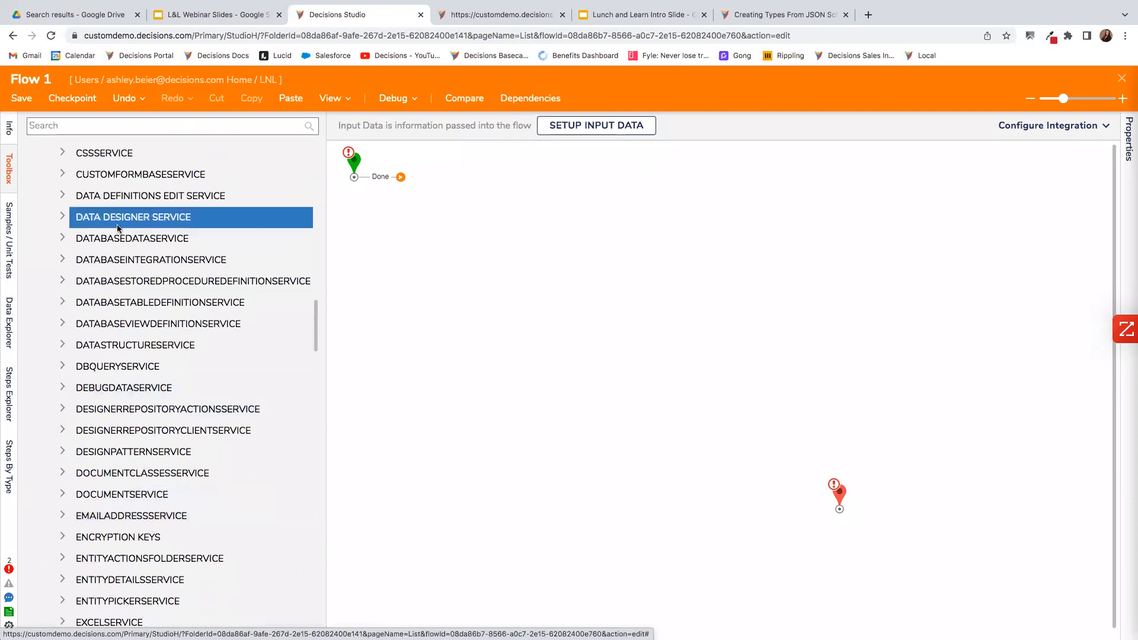
pyautogui.click(63, 218)
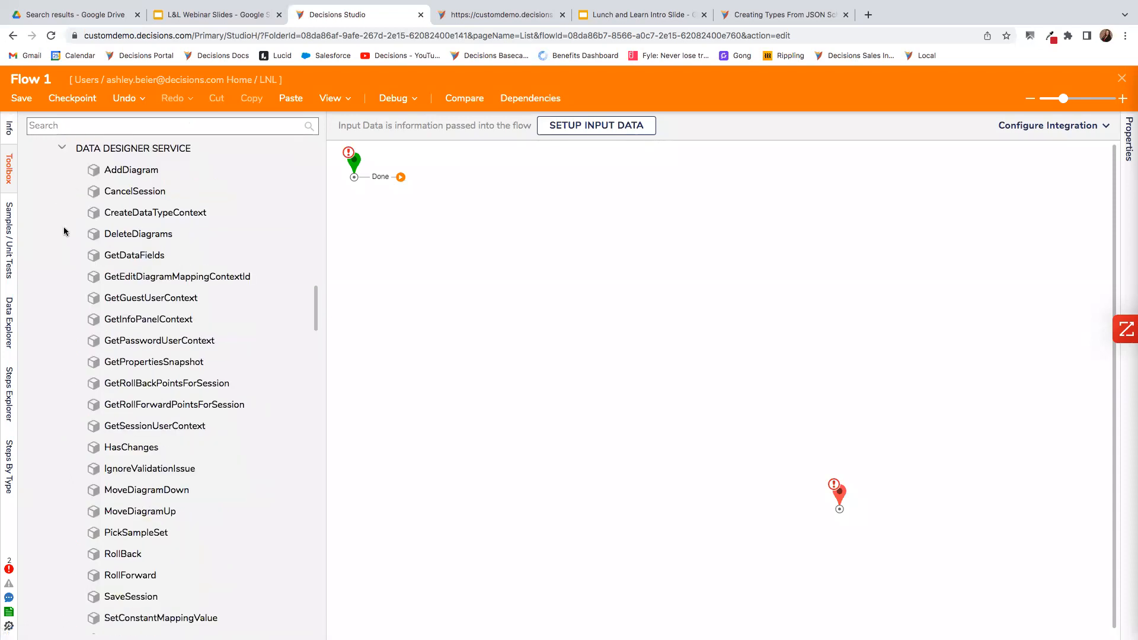
pyautogui.scroll(-4, 79, 295)
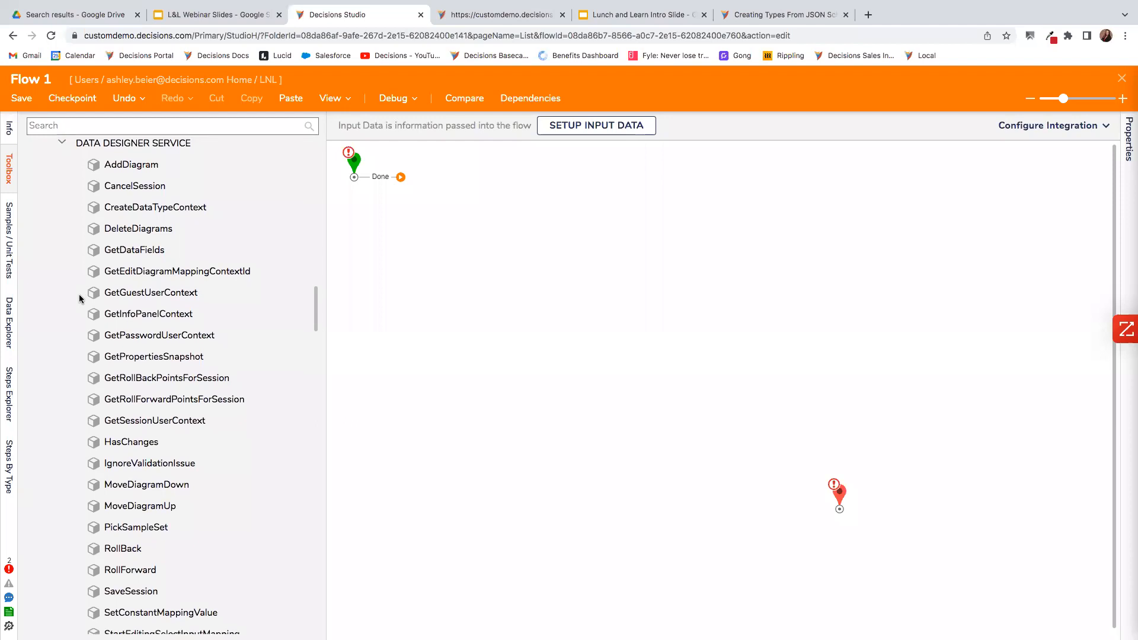
pyautogui.scroll(-5, 80, 299)
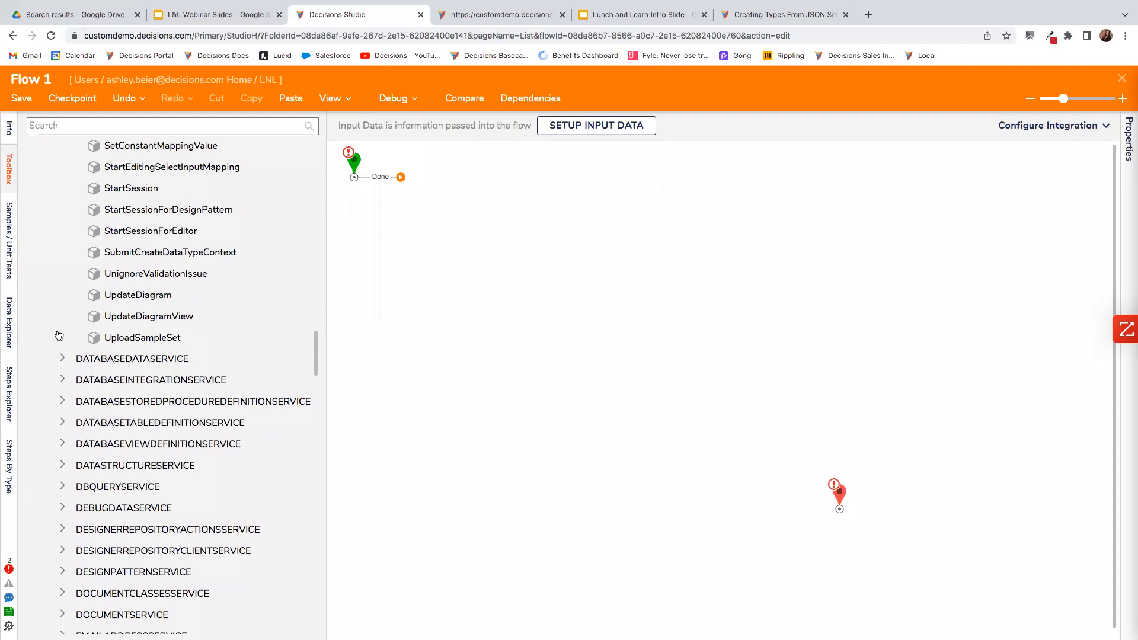
pyautogui.scroll(-4, 59, 335)
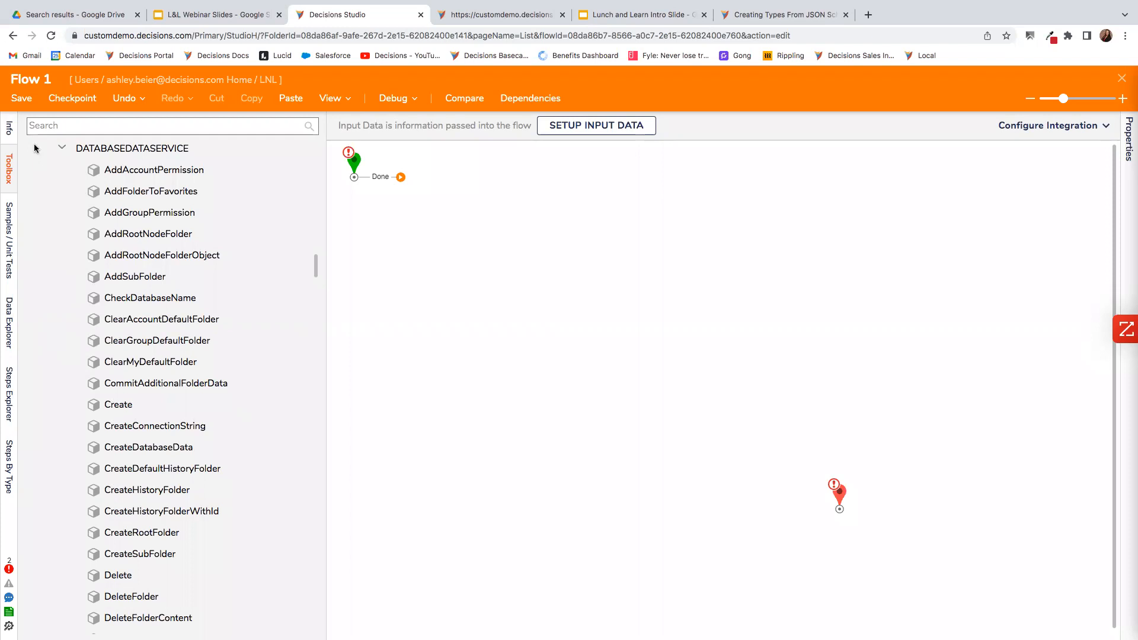
pyautogui.click(62, 147)
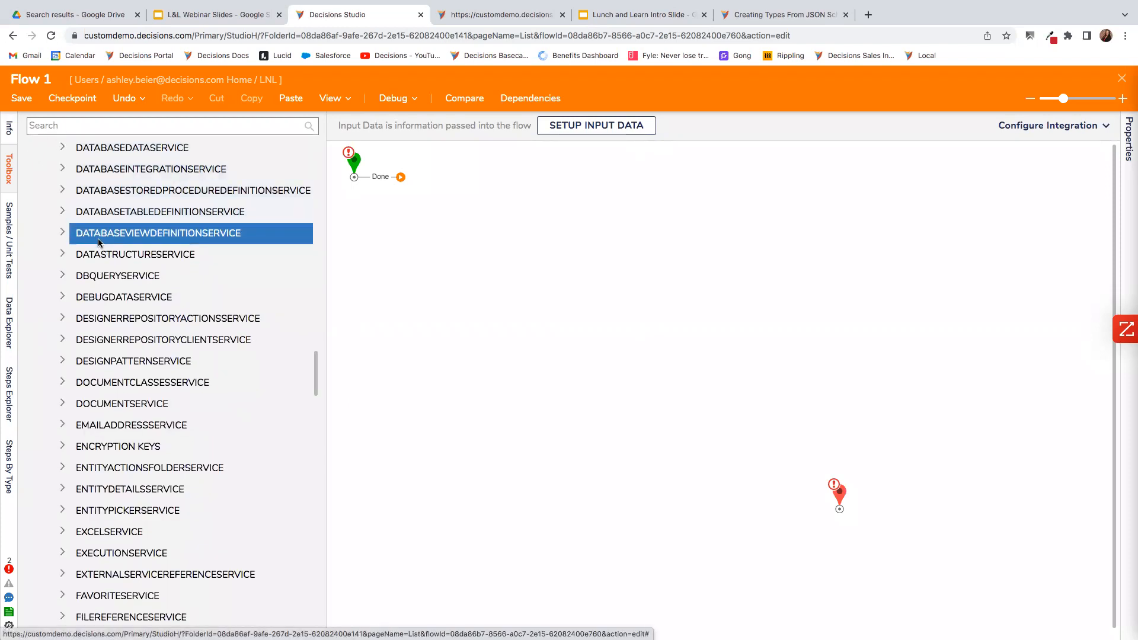
# Step: Expand DataStructureService among the Internal Services and examine its data structure steps
pyautogui.scroll(-1, 89, 237)
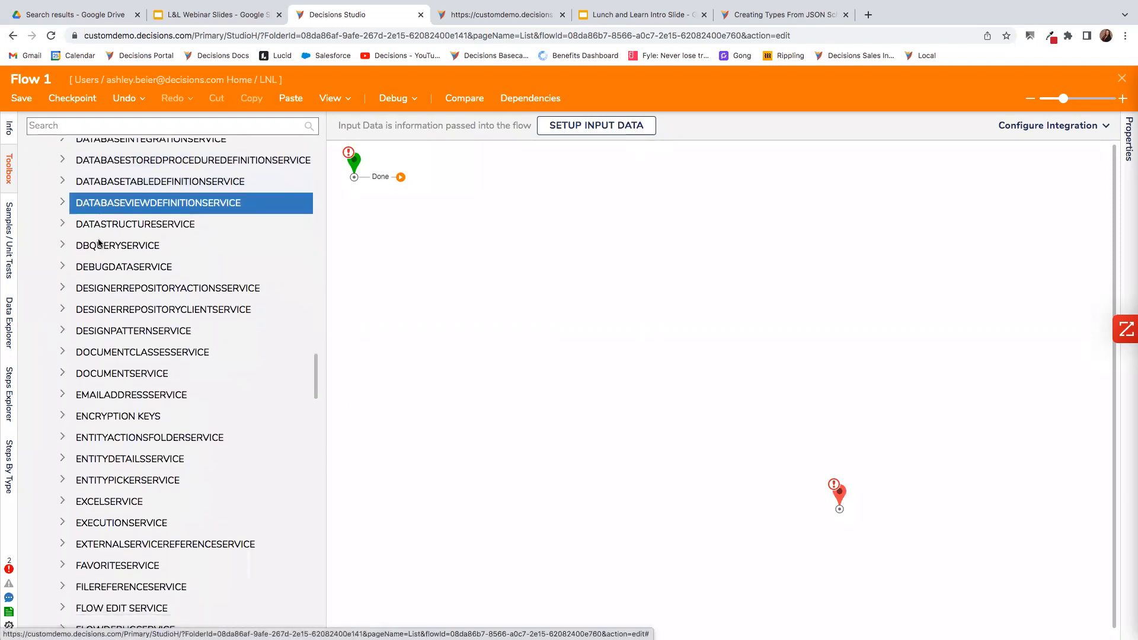
pyautogui.click(62, 225)
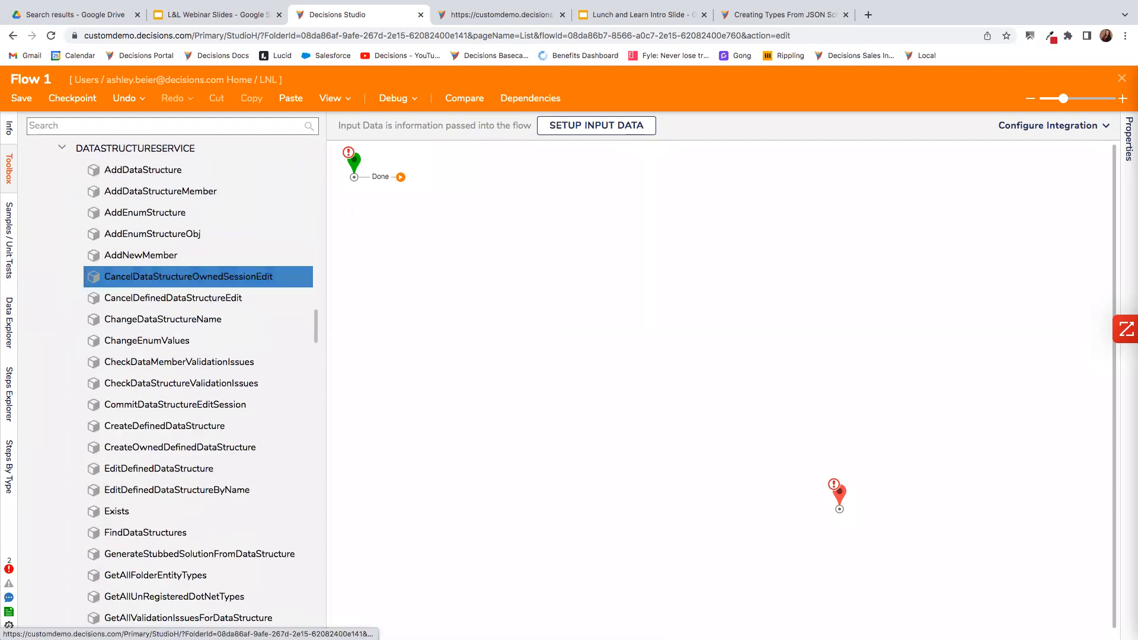
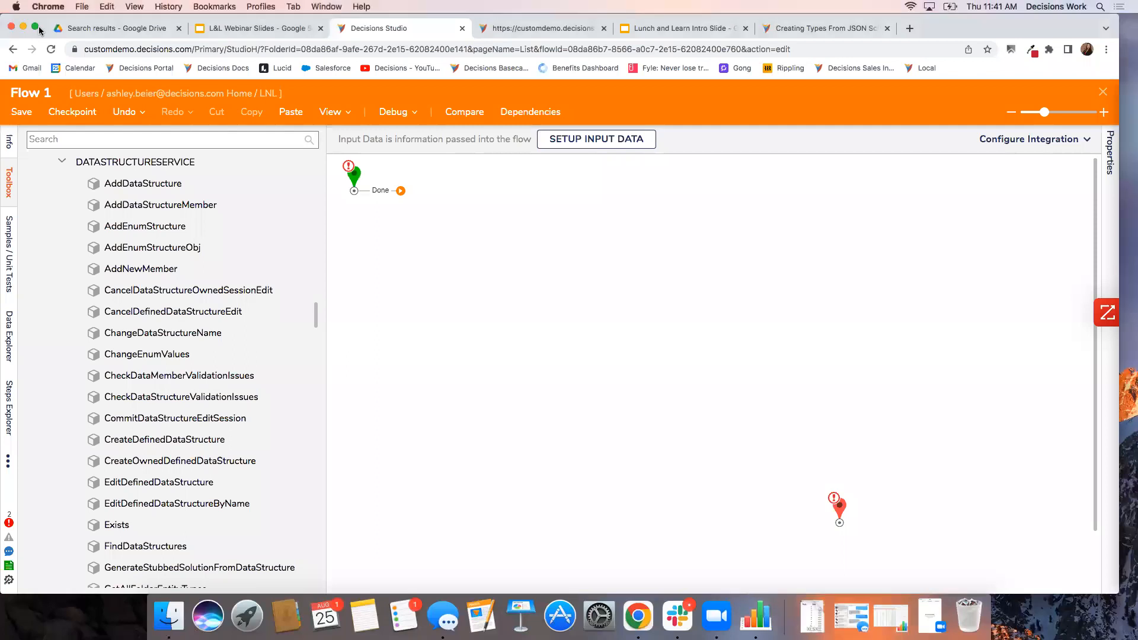
# Step: Return to the LNL folder in full screen and start a new REST service integration from the External Services category
pyautogui.click(37, 28)
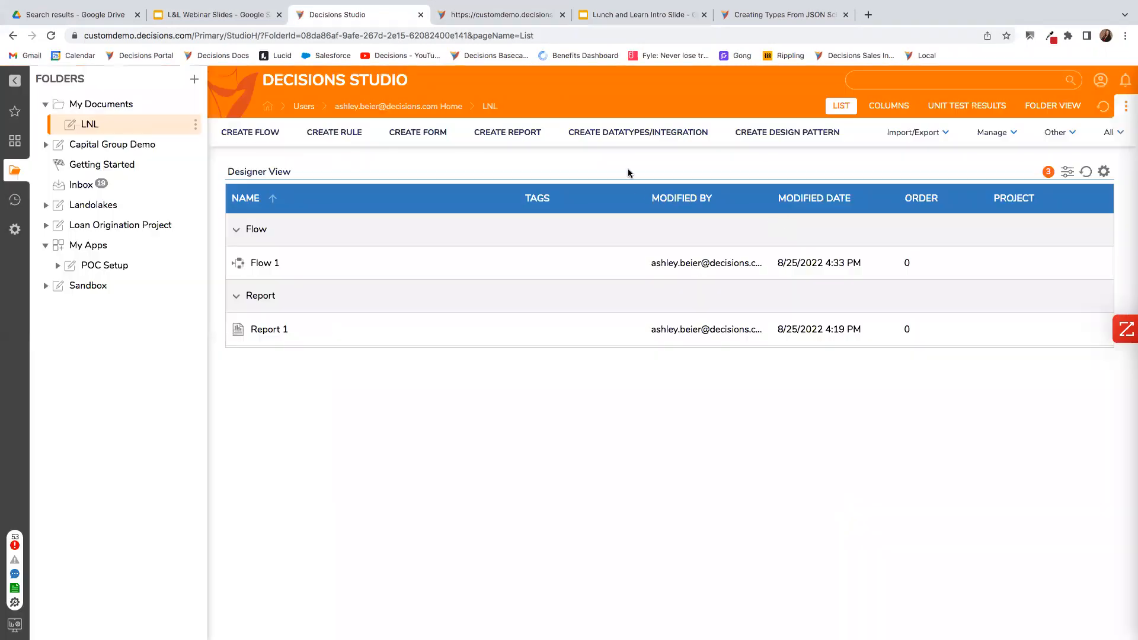
pyautogui.click(631, 133)
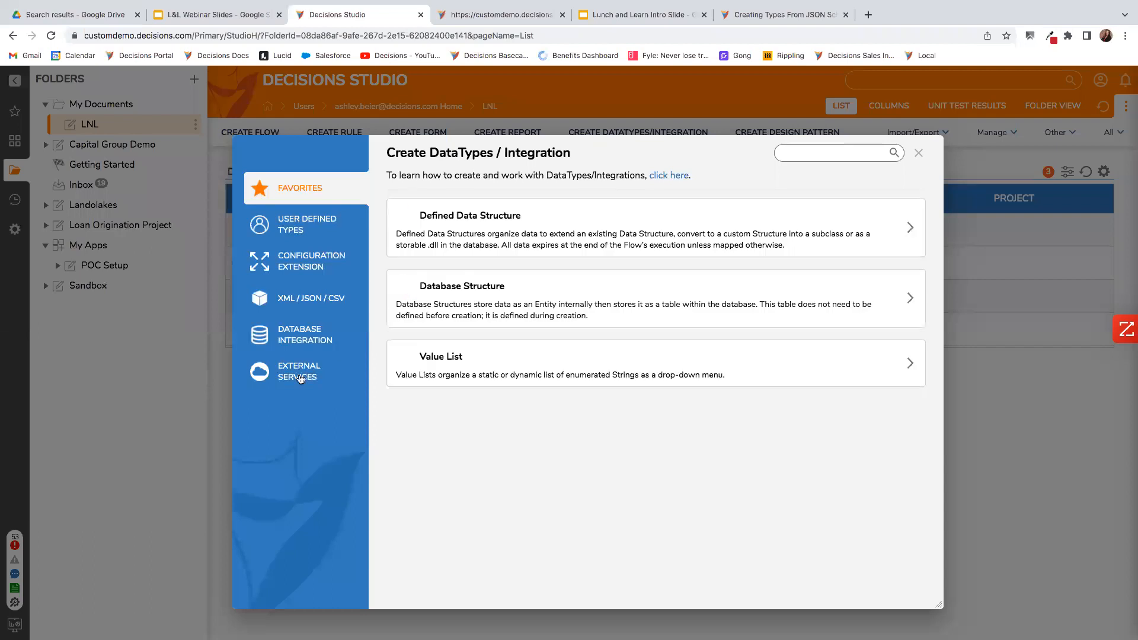
pyautogui.click(300, 379)
pyautogui.click(444, 375)
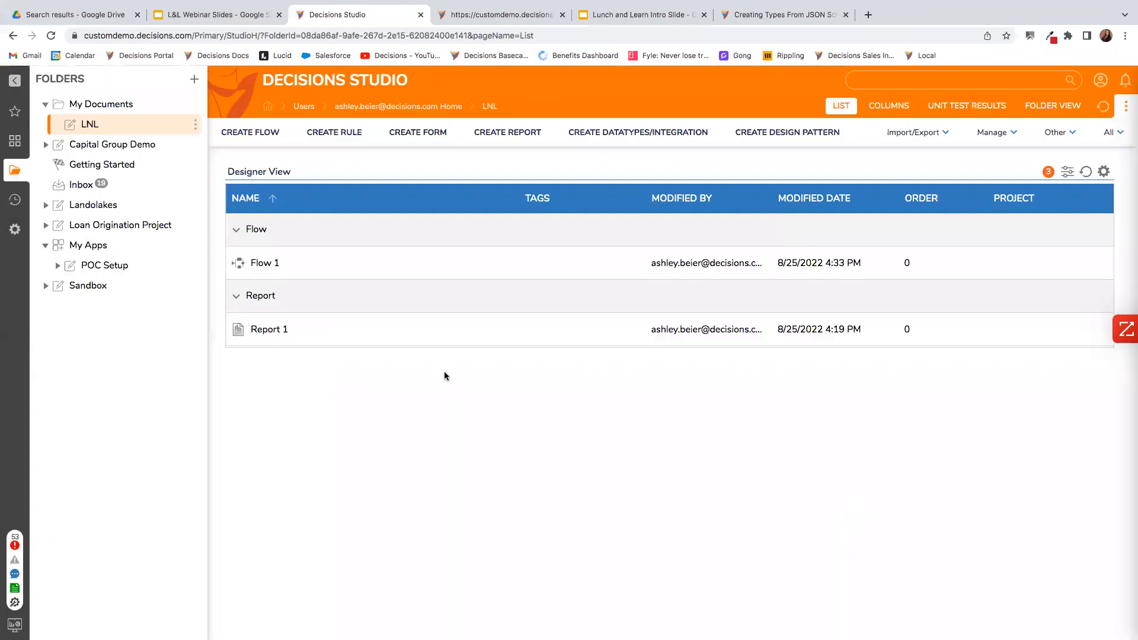
pyautogui.scroll(-2, 509, 380)
pyautogui.scroll(3, 508, 380)
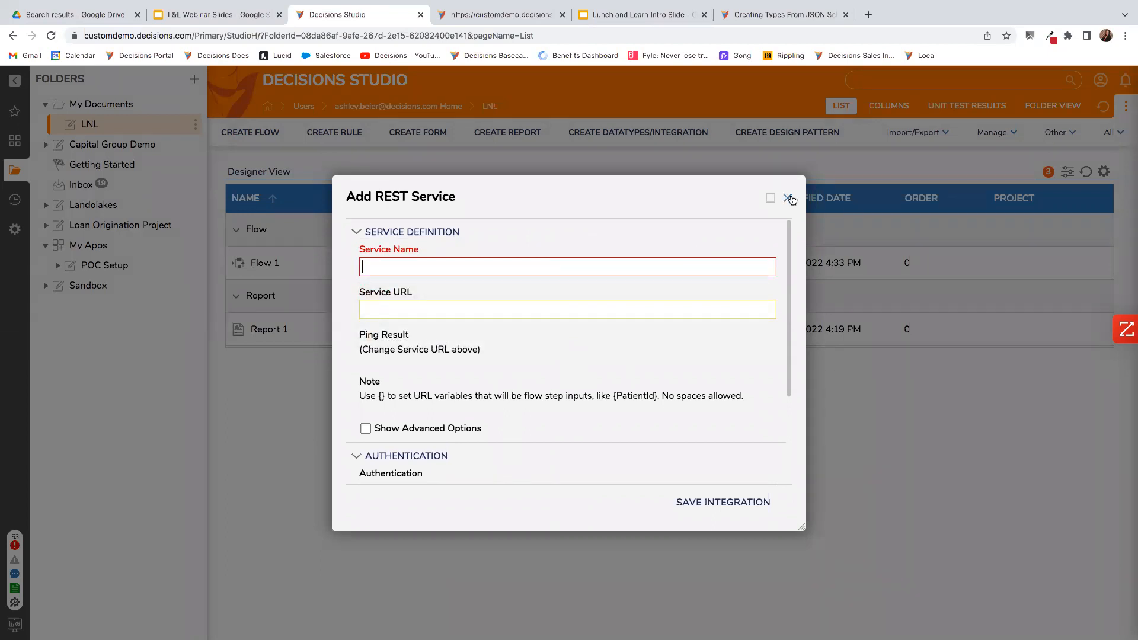
# Step: Name the REST service Jobs, set its service URL to reqres.in, and save the integration
pyautogui.write('Jobs')
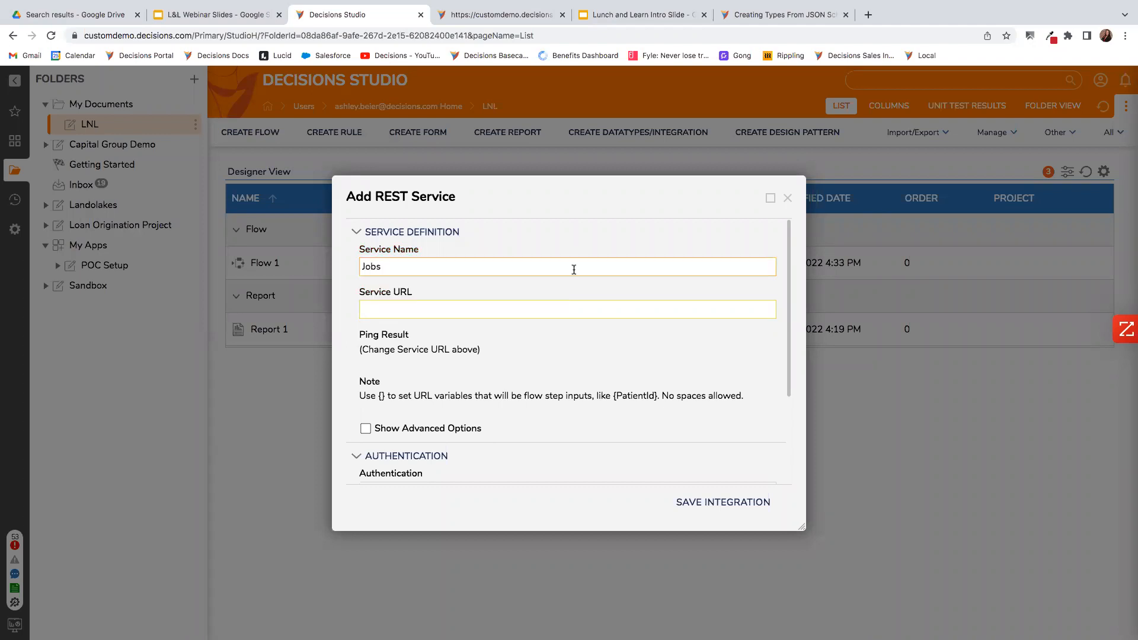
pyautogui.click(550, 300)
pyautogui.write('req.')
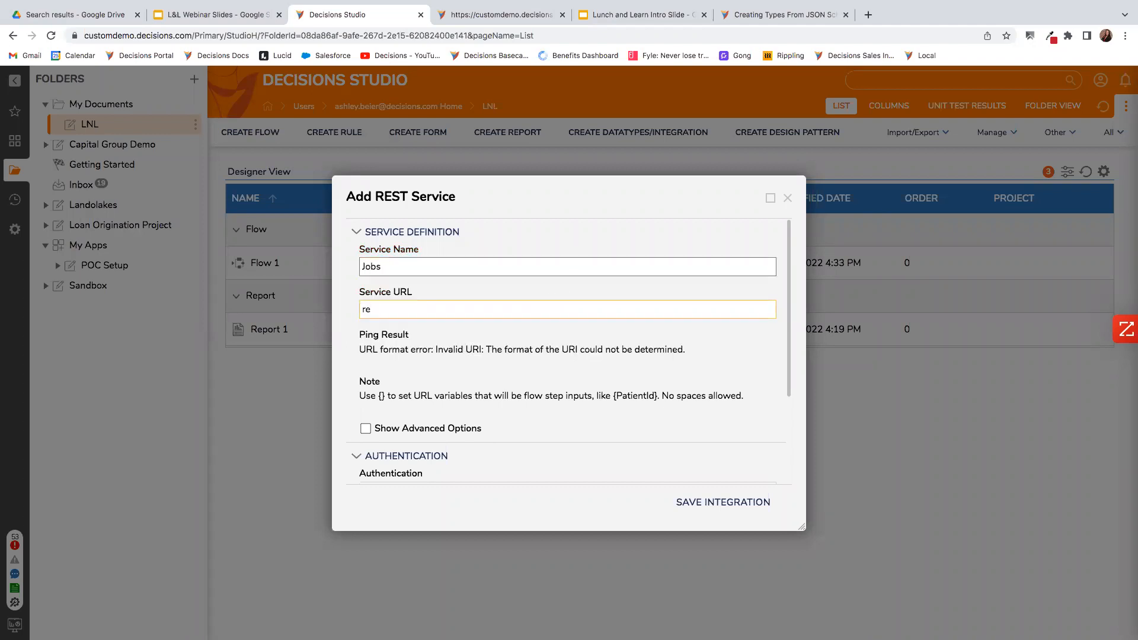
pyautogui.write('res')
pyautogui.press('BackSpace')
pyautogui.press('BackSpace')
pyautogui.press('BackSpace')
pyautogui.press('BackSpace')
pyautogui.write('res.in')
pyautogui.scroll(-3, 547, 372)
pyautogui.click(746, 503)
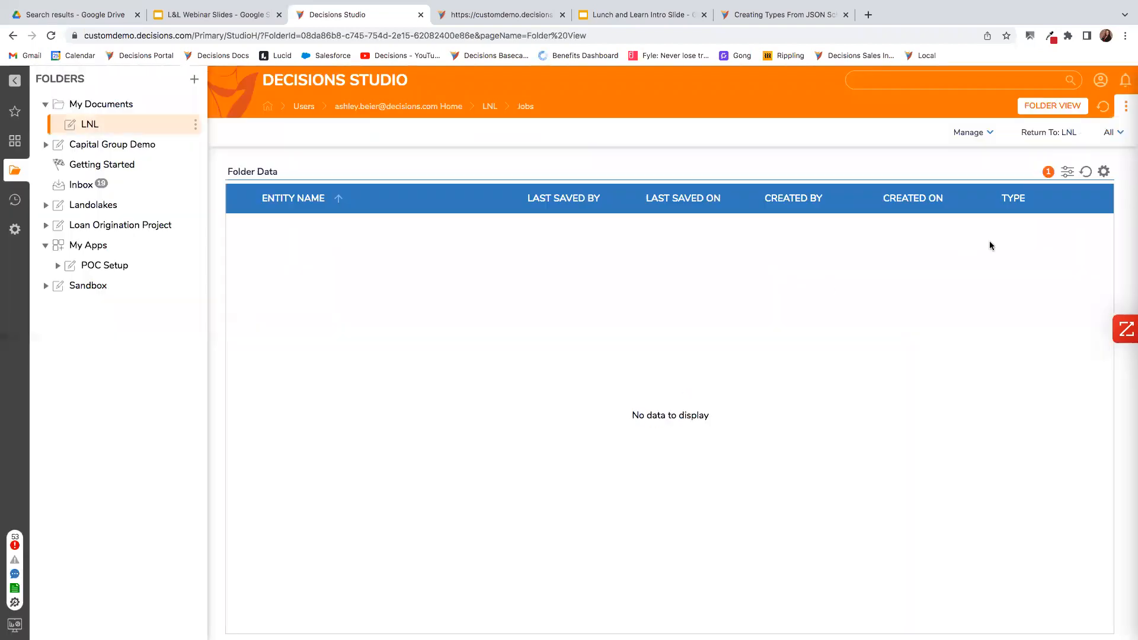
# Step: Start a new REST service method in the Jobs service and set its HTTP method to POST
pyautogui.click(1113, 132)
pyautogui.click(1079, 172)
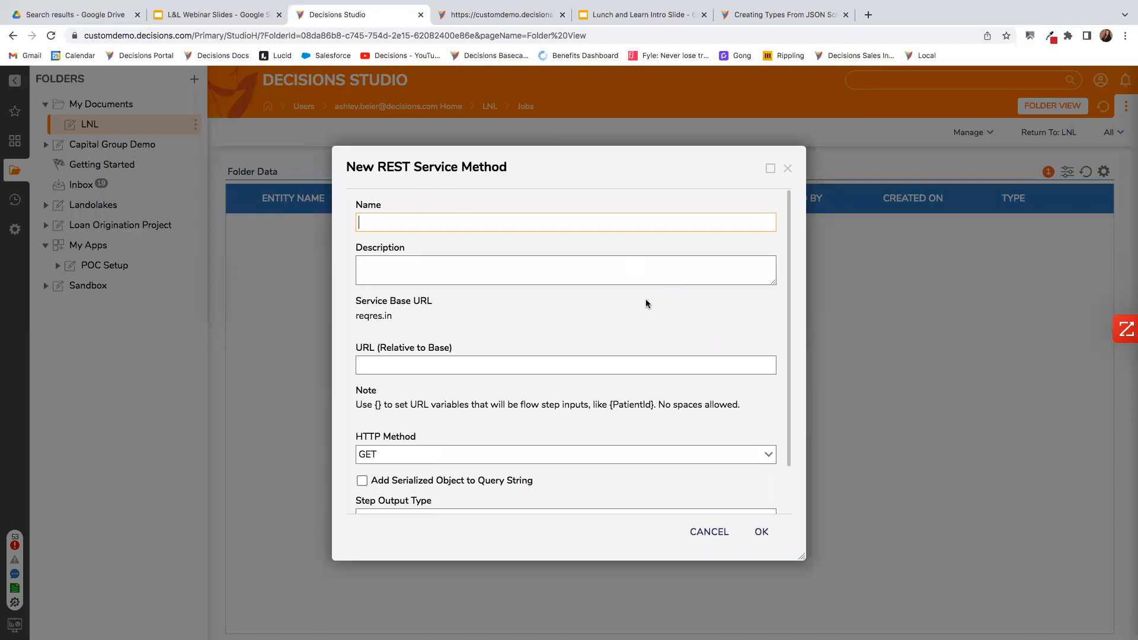
pyautogui.click(774, 460)
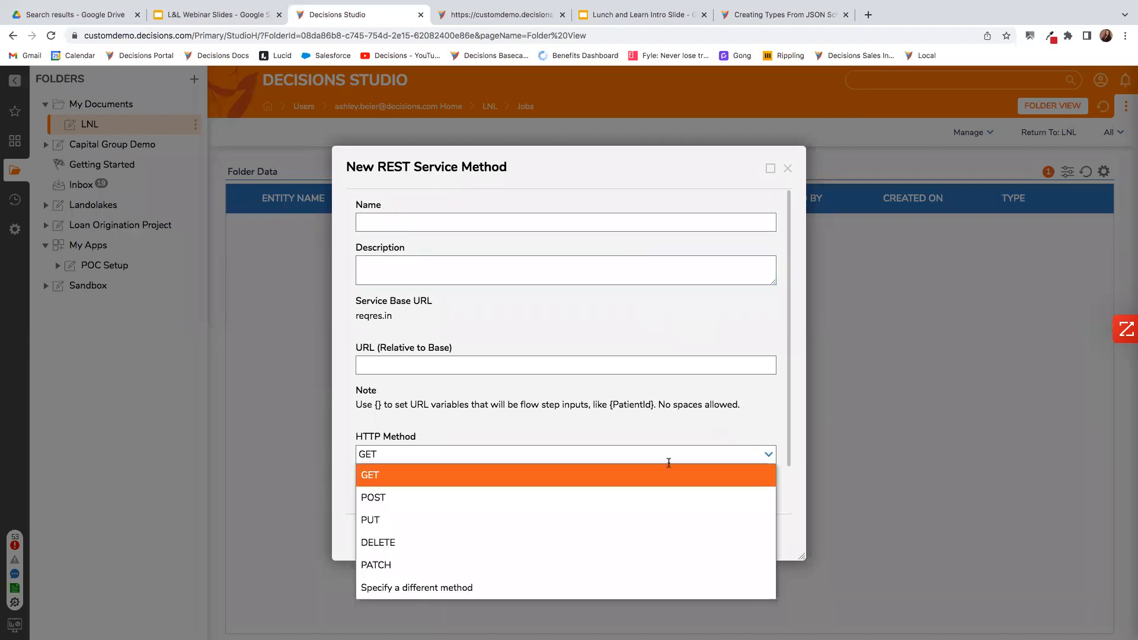
pyautogui.click(595, 508)
pyautogui.scroll(-2, 598, 432)
pyautogui.scroll(-1, 599, 432)
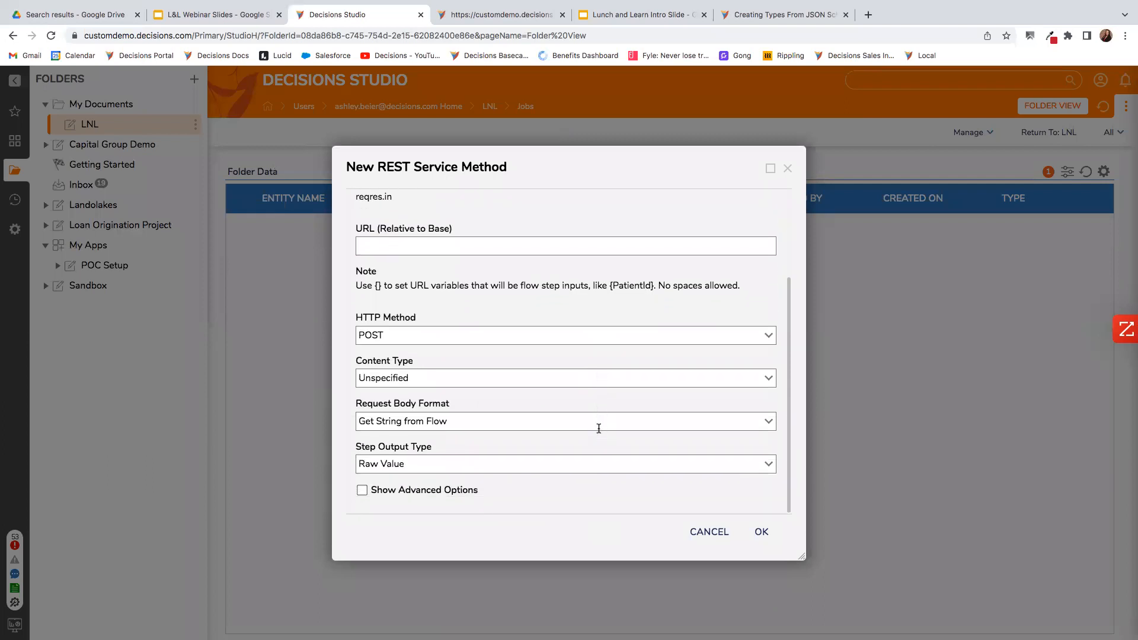
# Step: Set the method's request body format to Specify Below (Use {} for variables)
pyautogui.click(768, 422)
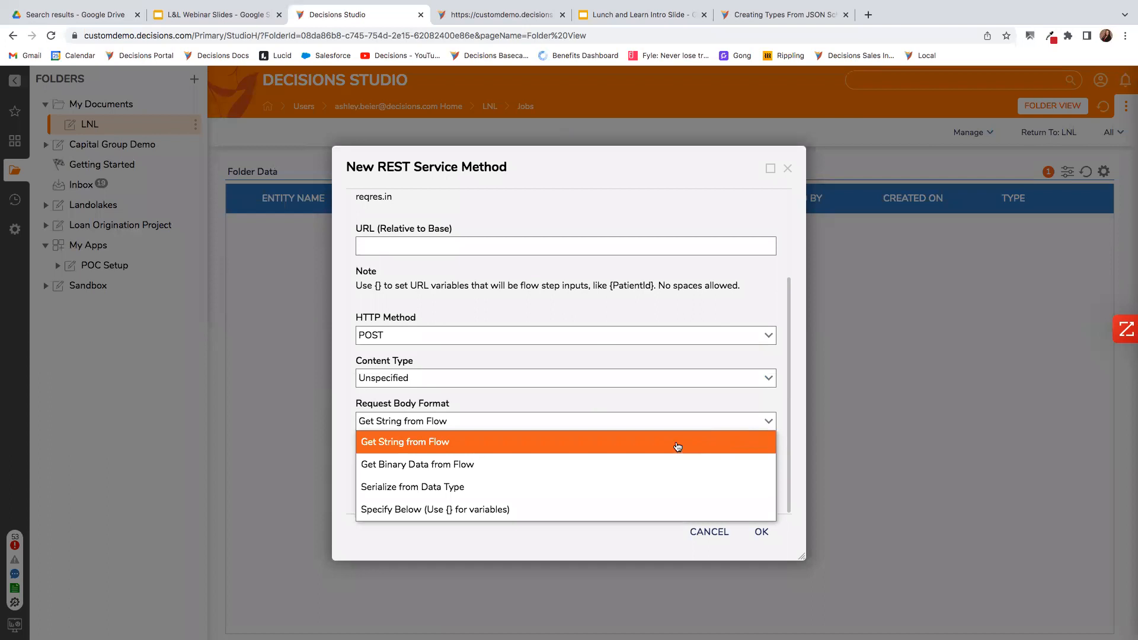
pyautogui.click(547, 509)
pyautogui.click(544, 491)
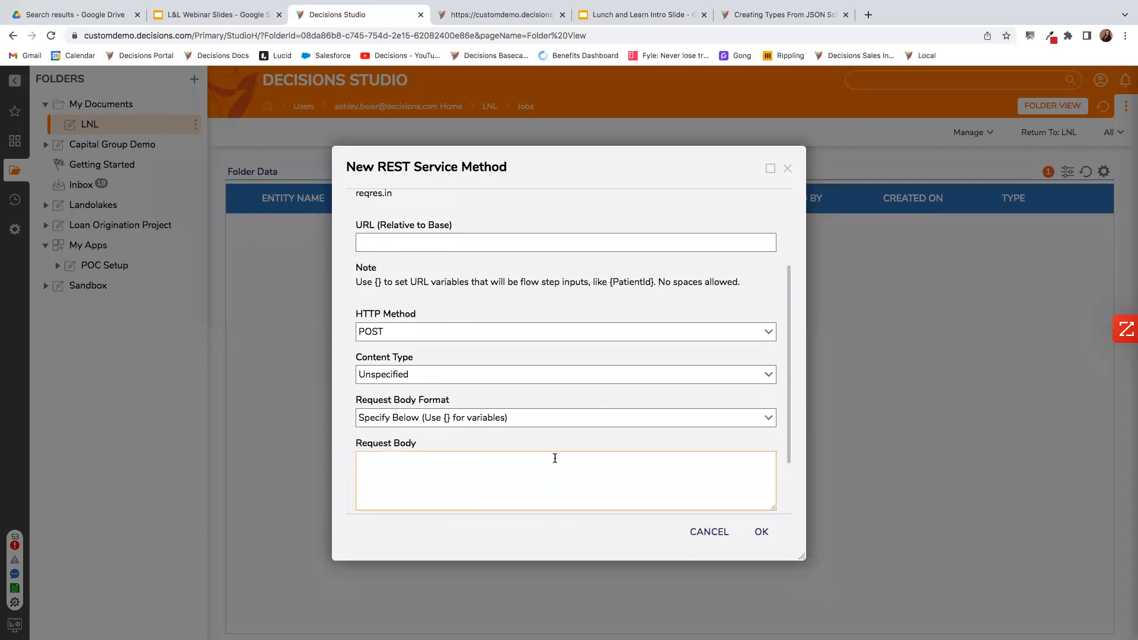
pyautogui.scroll(-2, 555, 458)
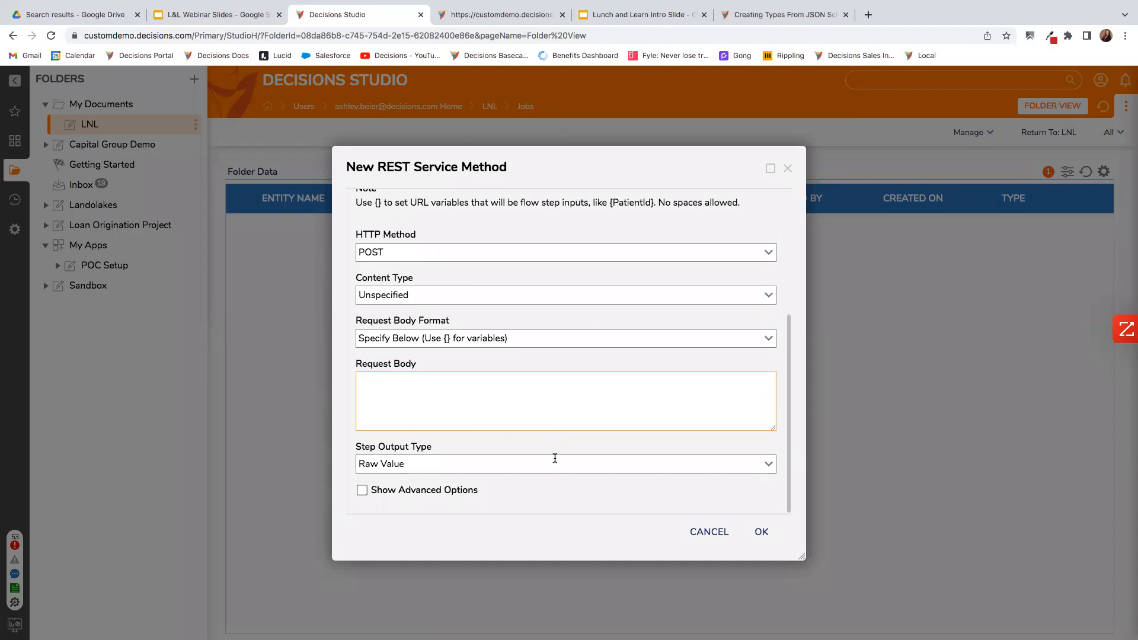
pyautogui.write('hdfioahon')
pyautogui.press('Return')
pyautogui.write('asd')
pyautogui.press('BackSpace')
pyautogui.press('BackSpace')
pyautogui.press('BackSpace')
pyautogui.press('BackSpace')
pyautogui.press('BackSpace')
pyautogui.press('BackSpace')
pyautogui.press('BackSpace')
pyautogui.press('BackSpace')
pyautogui.press('BackSpace')
pyautogui.press('BackSpace')
pyautogui.press('BackSpace')
pyautogui.press('BackSpace')
pyautogui.press('BackSpace')
# Step: Enter "Name: {Name}" as the request body and check the flow step variables derived from it
pyautogui.write('Name: ')
pyautogui.write('D')
pyautogui.press('BackSpace')
pyautogui.write('{Name}')
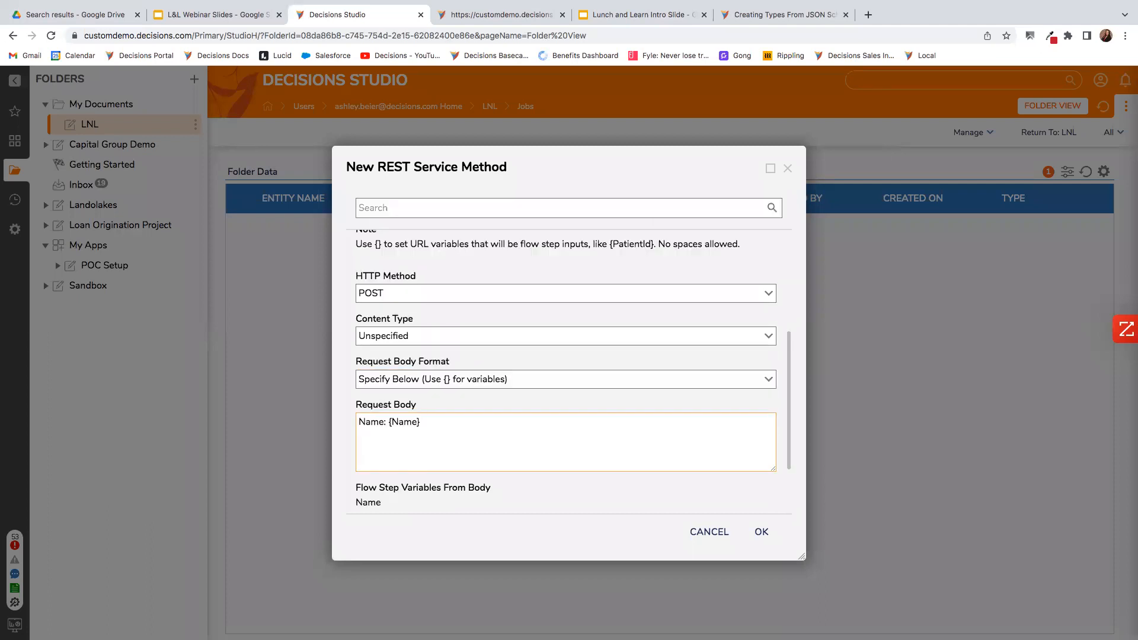
pyautogui.click(377, 503)
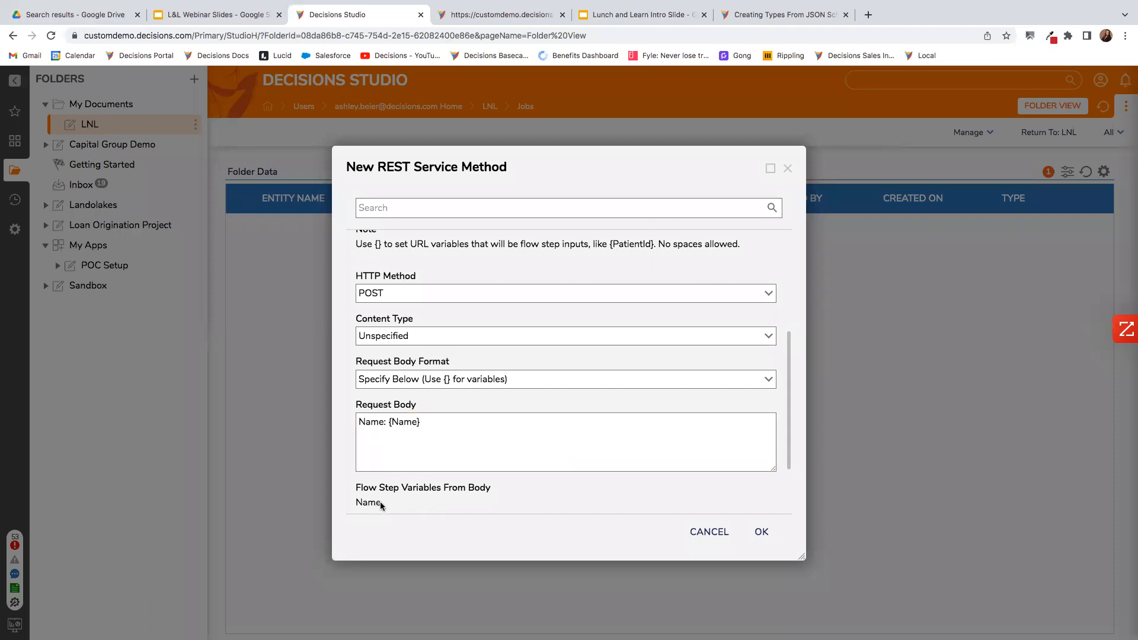
pyautogui.scroll(-2, 366, 475)
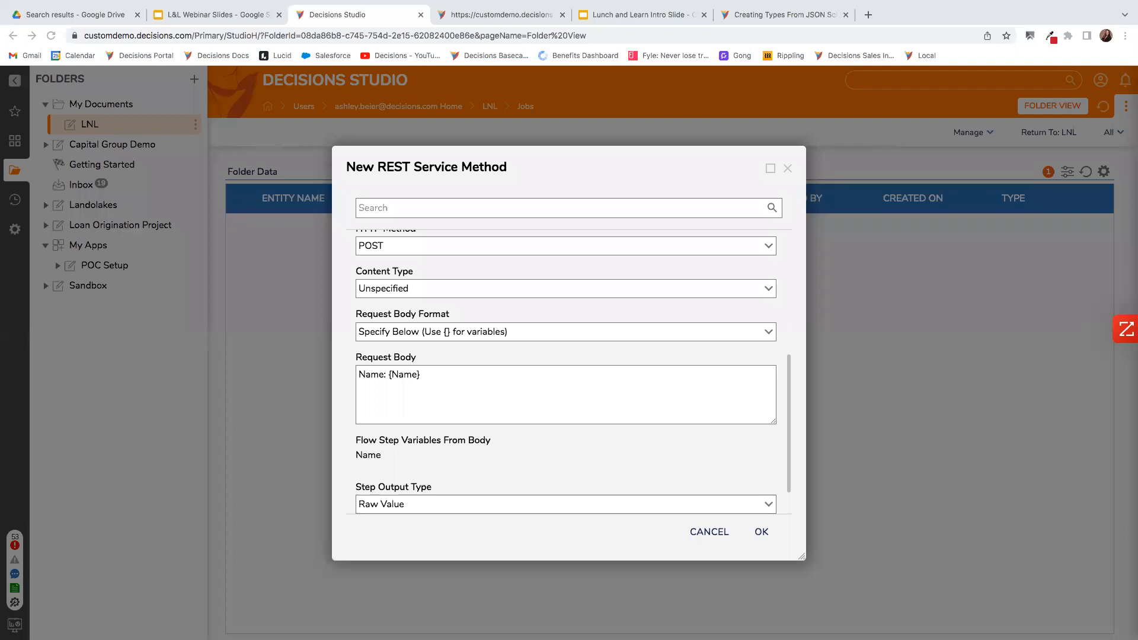
pyautogui.scroll(-2, 466, 449)
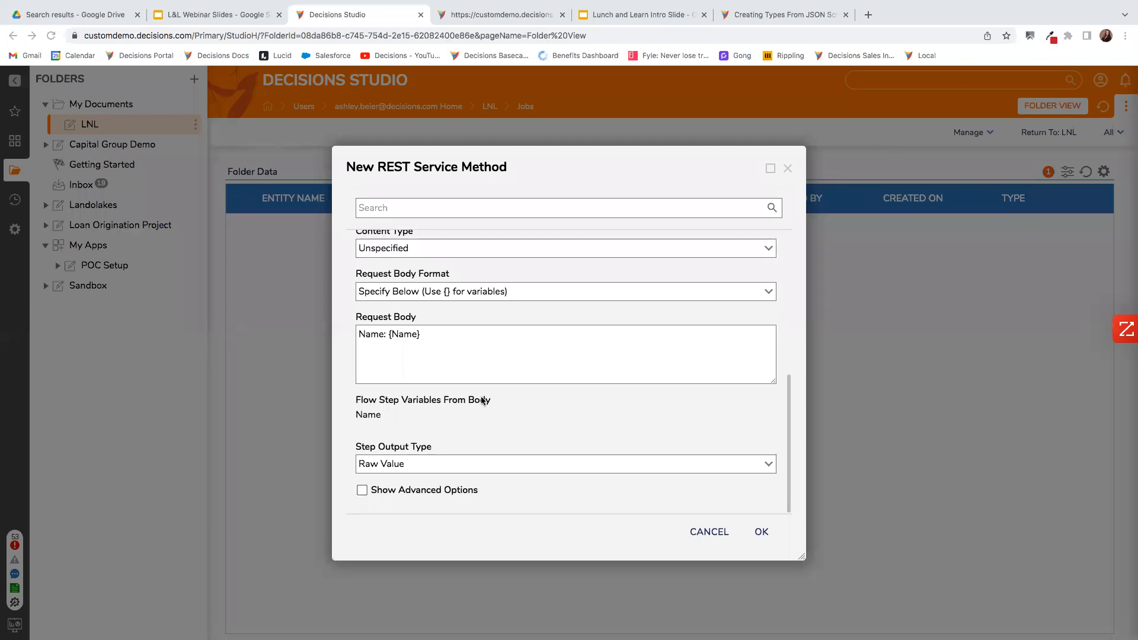
# Step: Name the method Test, set its relative URL to test, and save the method
pyautogui.scroll(1, 528, 409)
pyautogui.scroll(5, 527, 409)
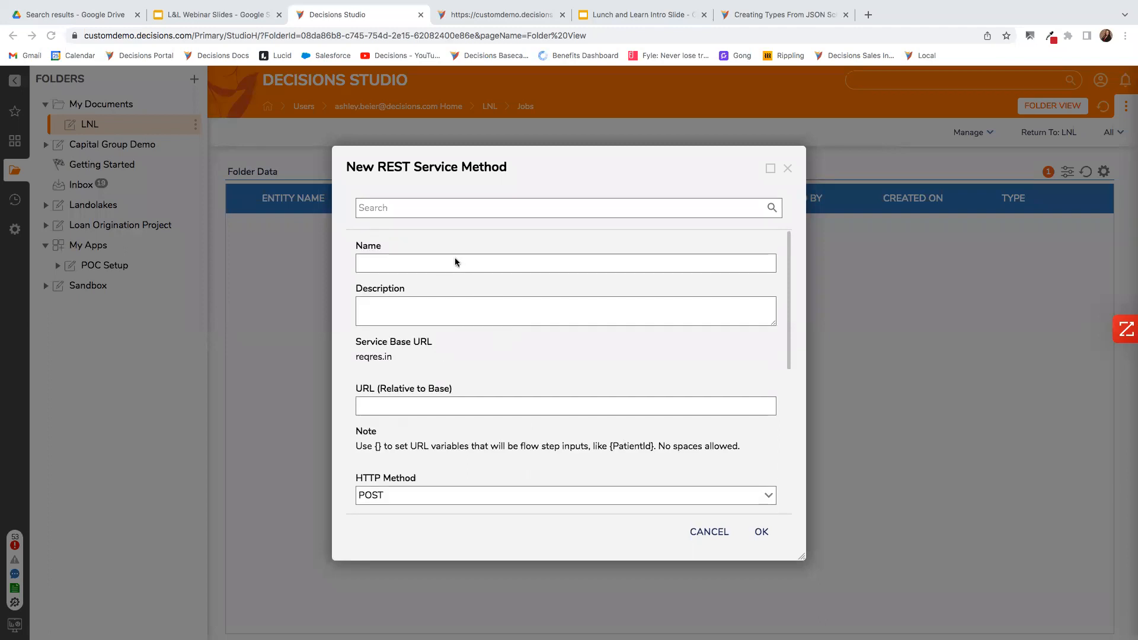
pyautogui.click(448, 263)
pyautogui.write('Test')
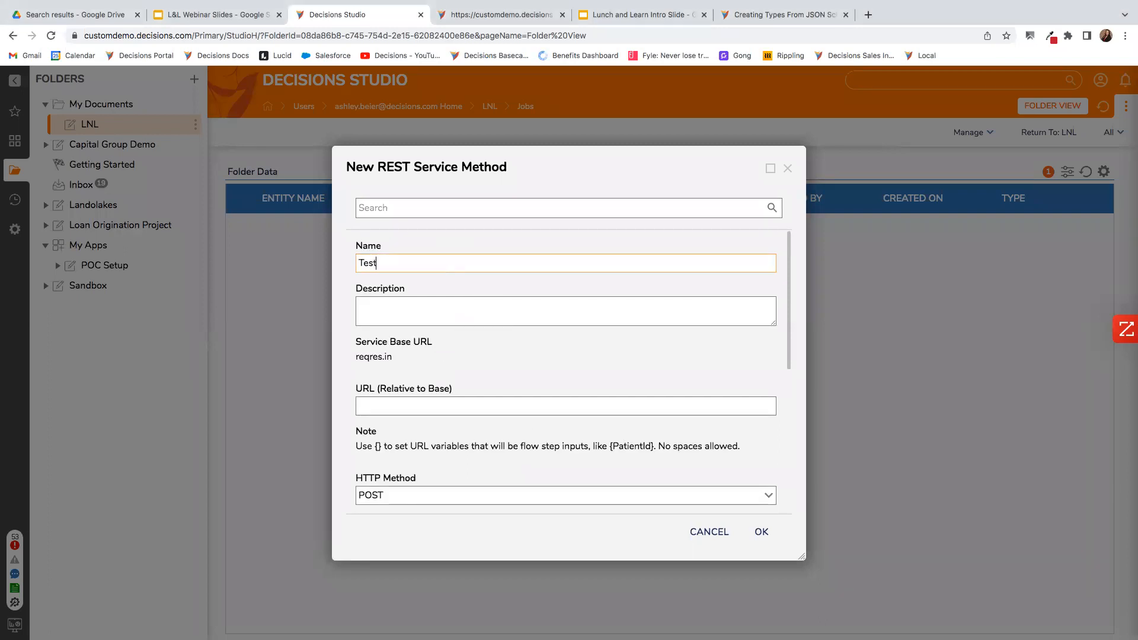
pyautogui.click(427, 405)
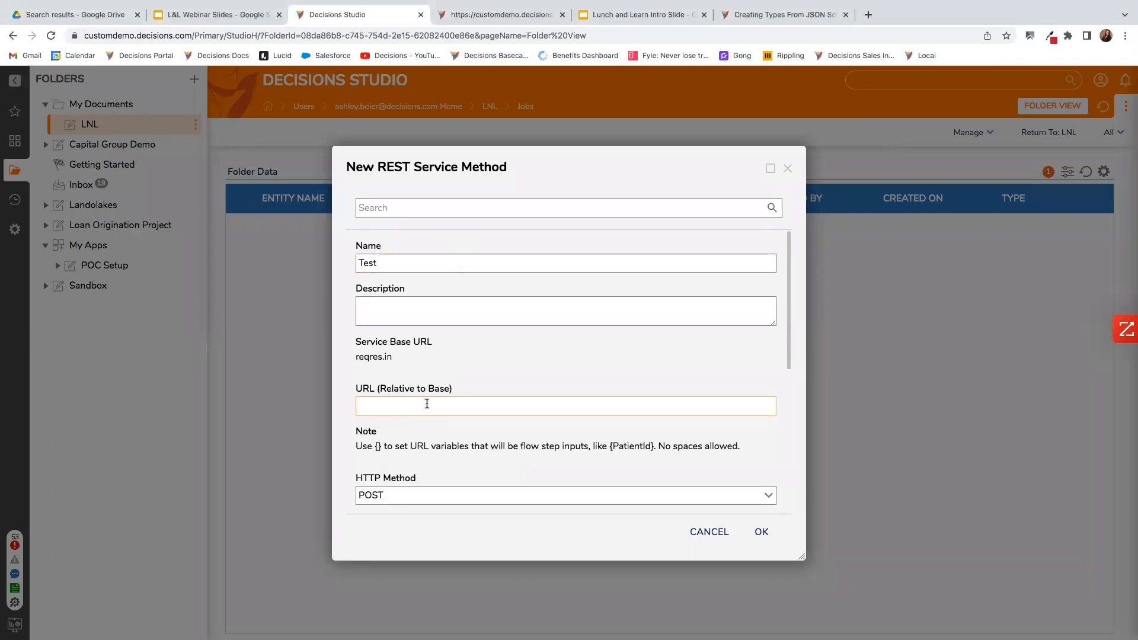
pyautogui.write('test')
pyautogui.click(763, 533)
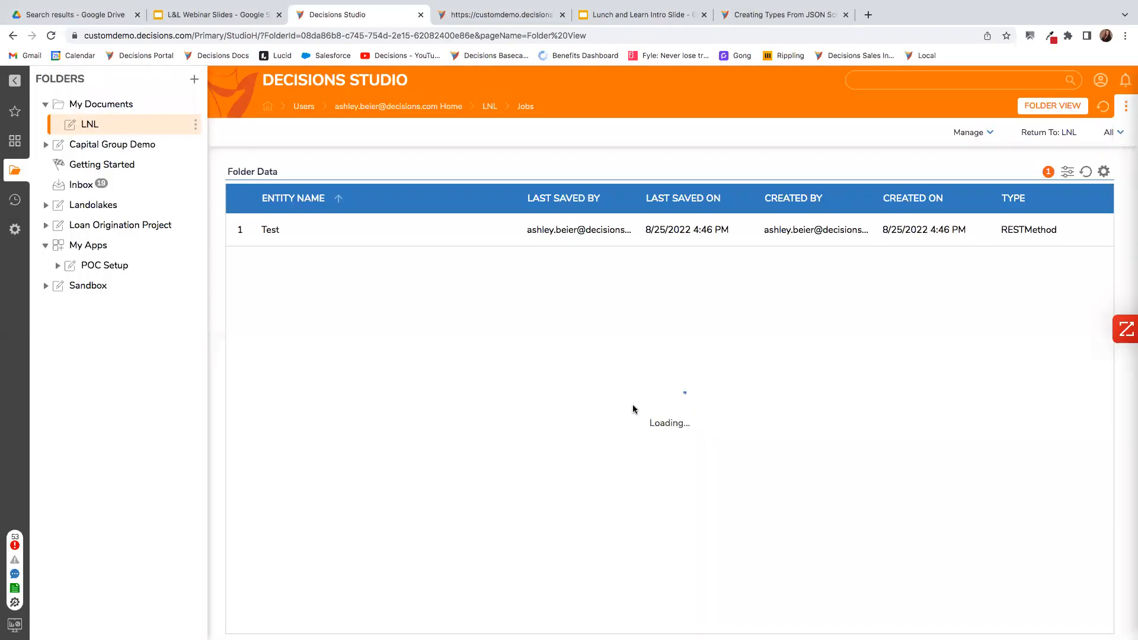
# Step: Copy the Test method within the Jobs service and save the duplicate after reviewing its settings
pyautogui.click(261, 230)
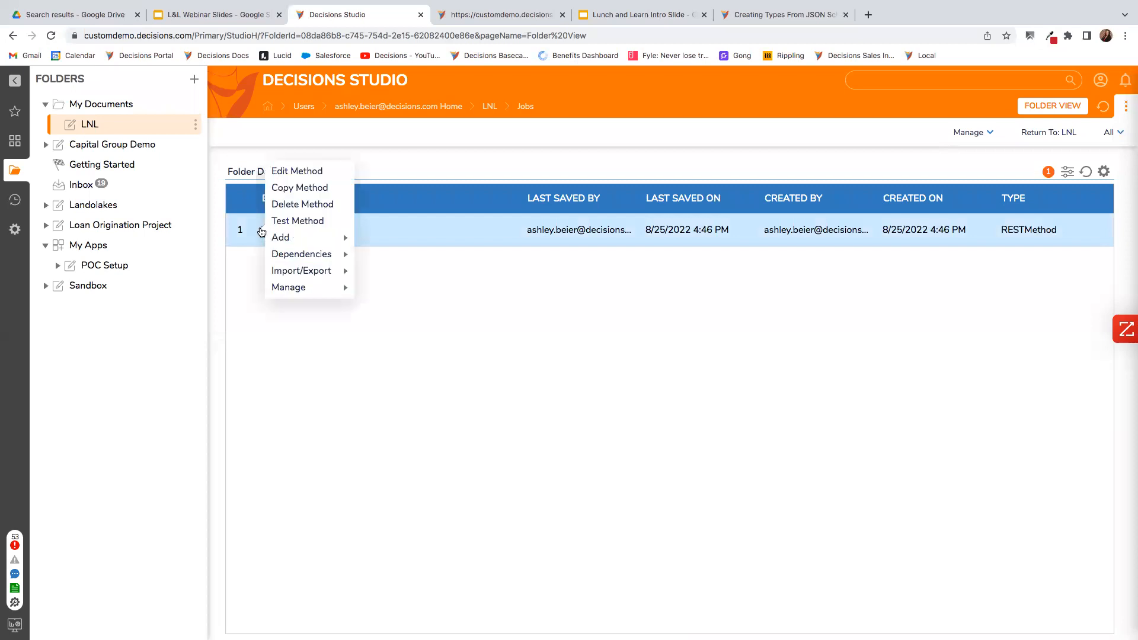
pyautogui.click(291, 188)
pyautogui.scroll(-5, 489, 408)
pyautogui.click(489, 410)
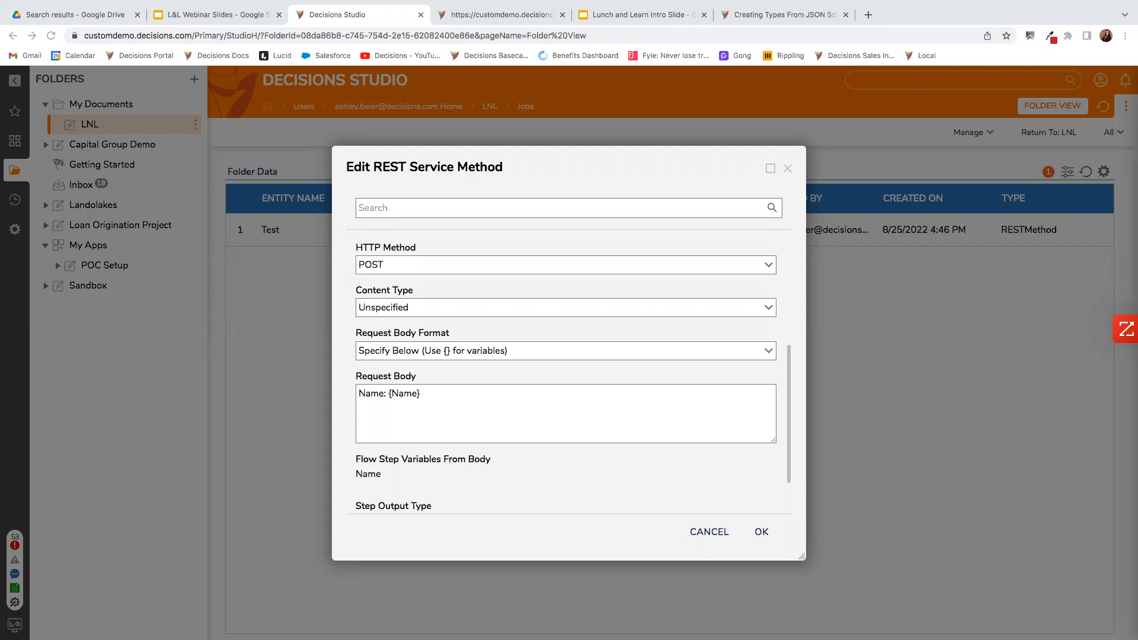
pyautogui.click(765, 534)
pyautogui.click(763, 533)
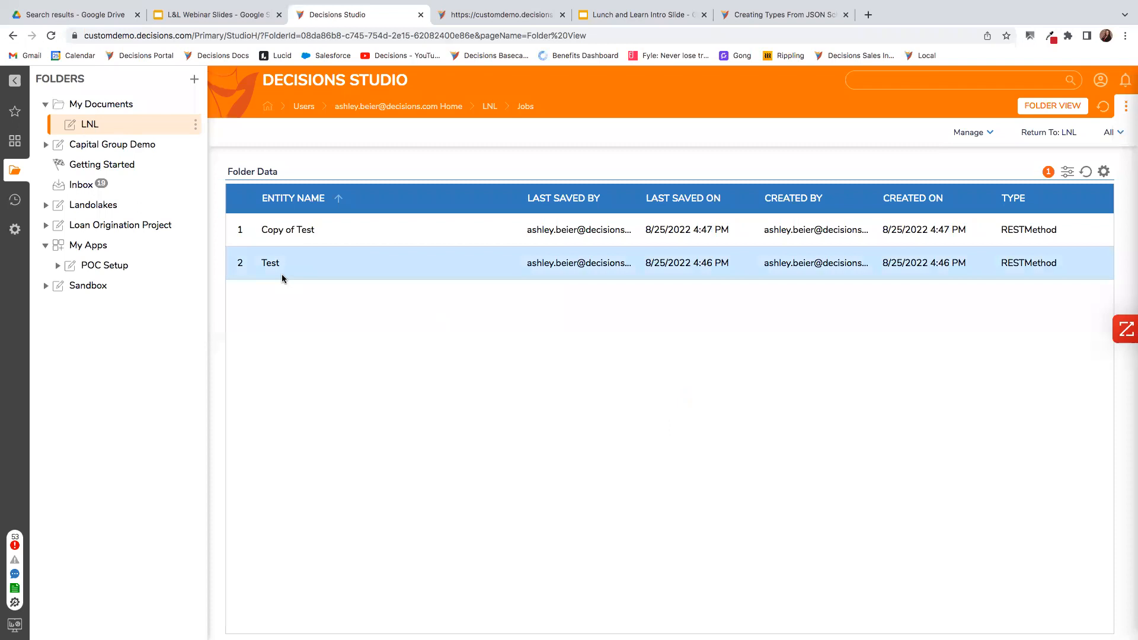
# Step: Reopen Flow 1 from the LNL folder and expand REST Services under Integration in the toolbox
pyautogui.click(95, 130)
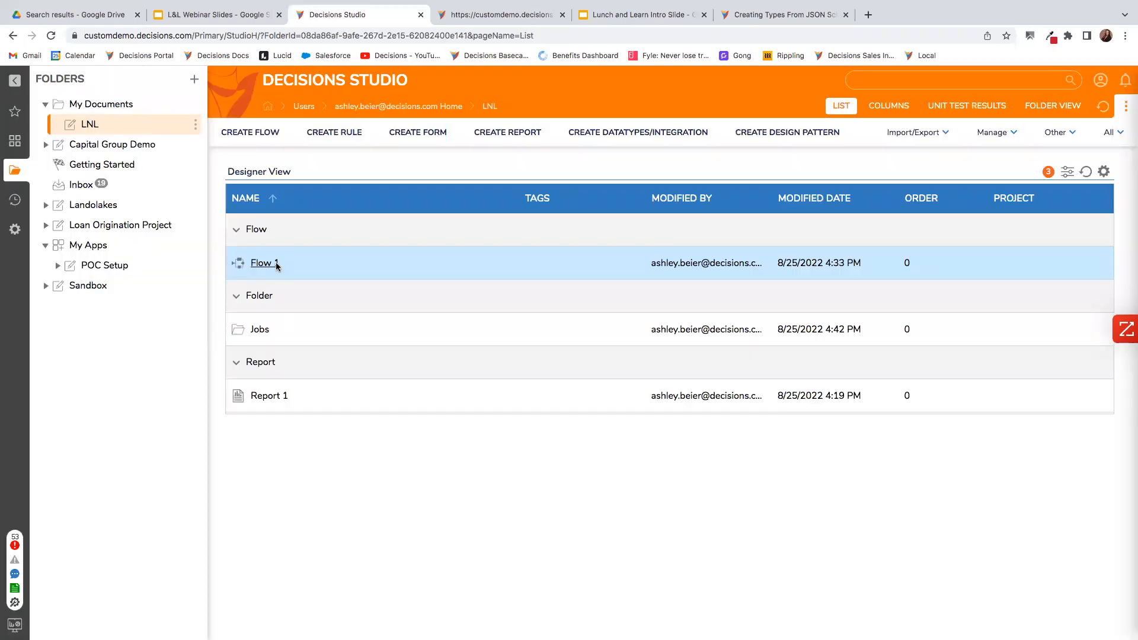
pyautogui.doubleClick(276, 263)
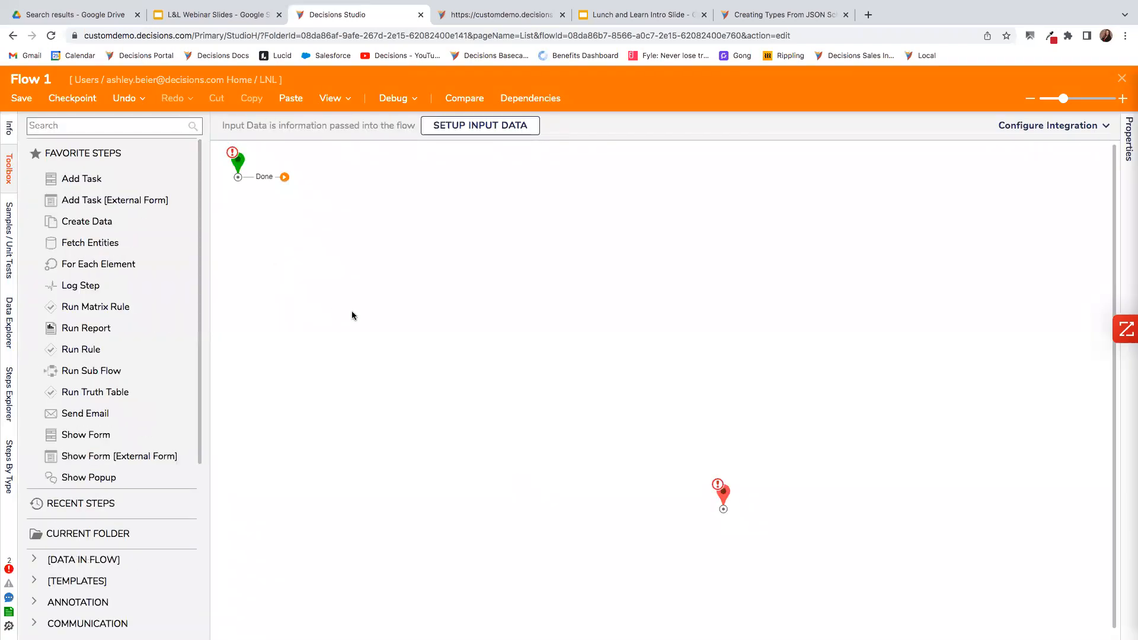
pyautogui.scroll(-5, 154, 403)
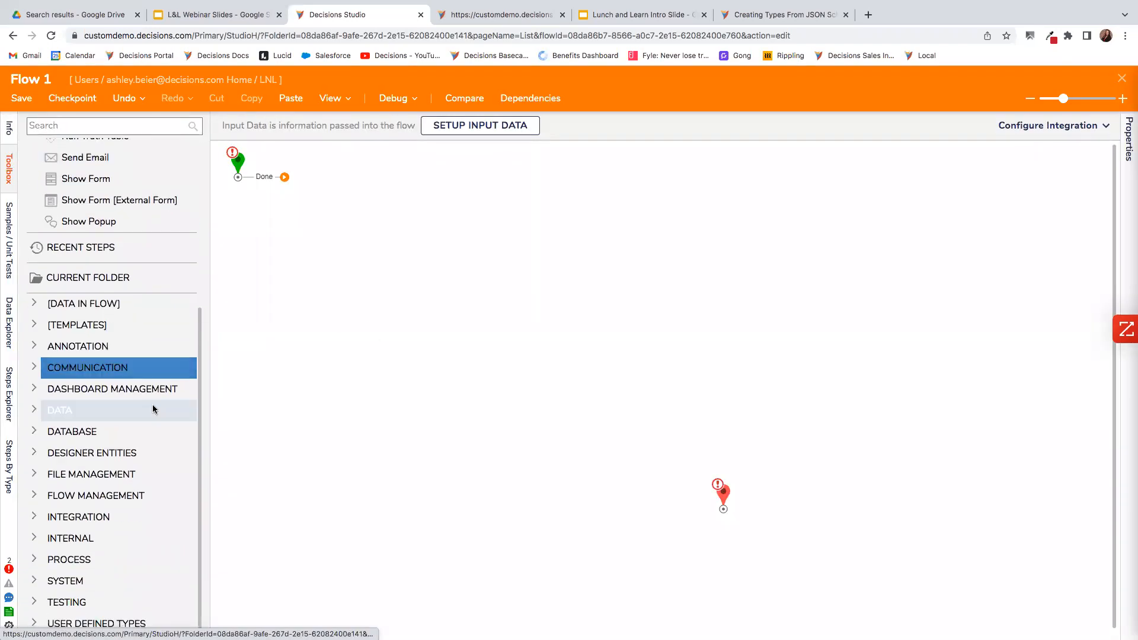
pyautogui.click(35, 522)
pyautogui.scroll(-4, 36, 522)
pyautogui.click(50, 517)
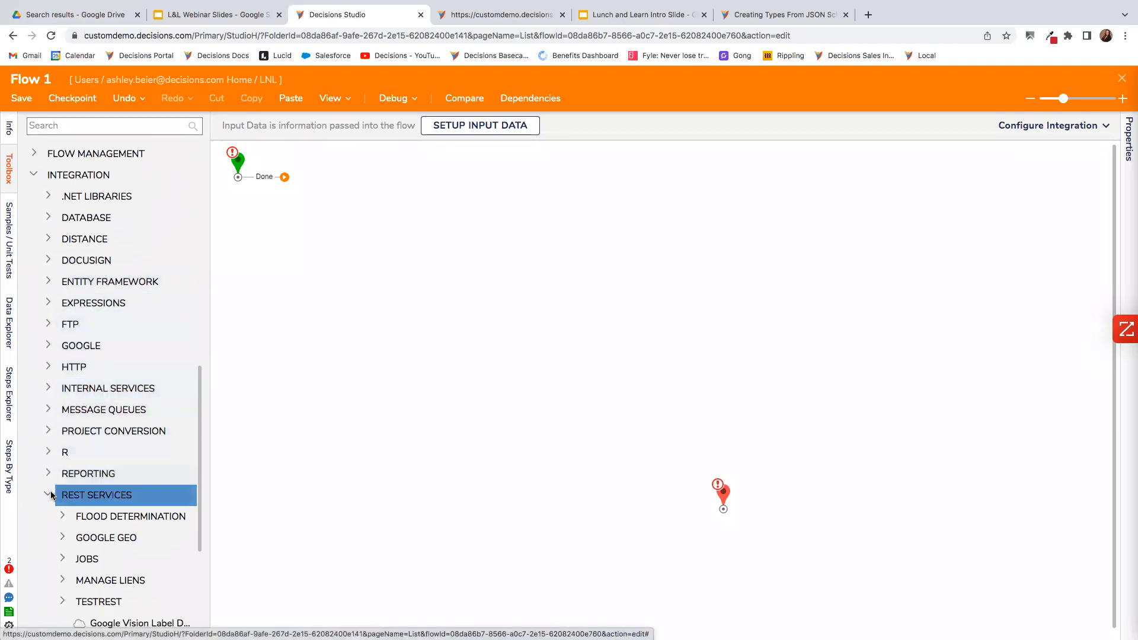
pyautogui.scroll(-1, 142, 507)
pyautogui.scroll(-1, 139, 510)
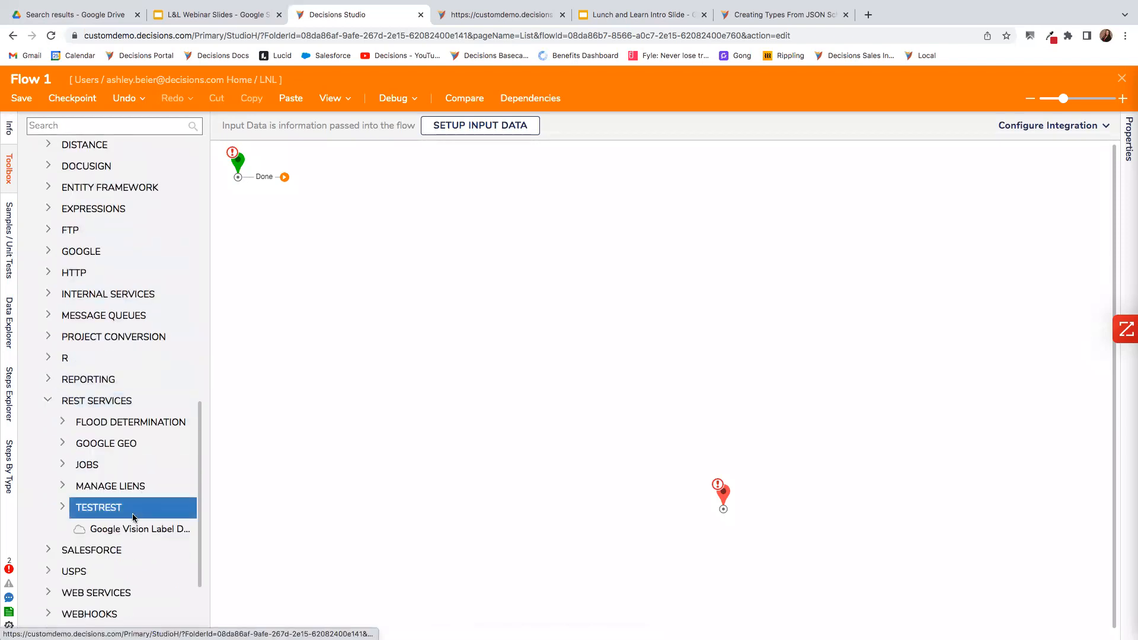
# Step: Add the Test step from the Jobs REST service to the flow beside the start step
pyautogui.click(62, 465)
pyautogui.scroll(-2, 65, 469)
pyautogui.moveTo(102, 347); pyautogui.dragTo(309, 189)
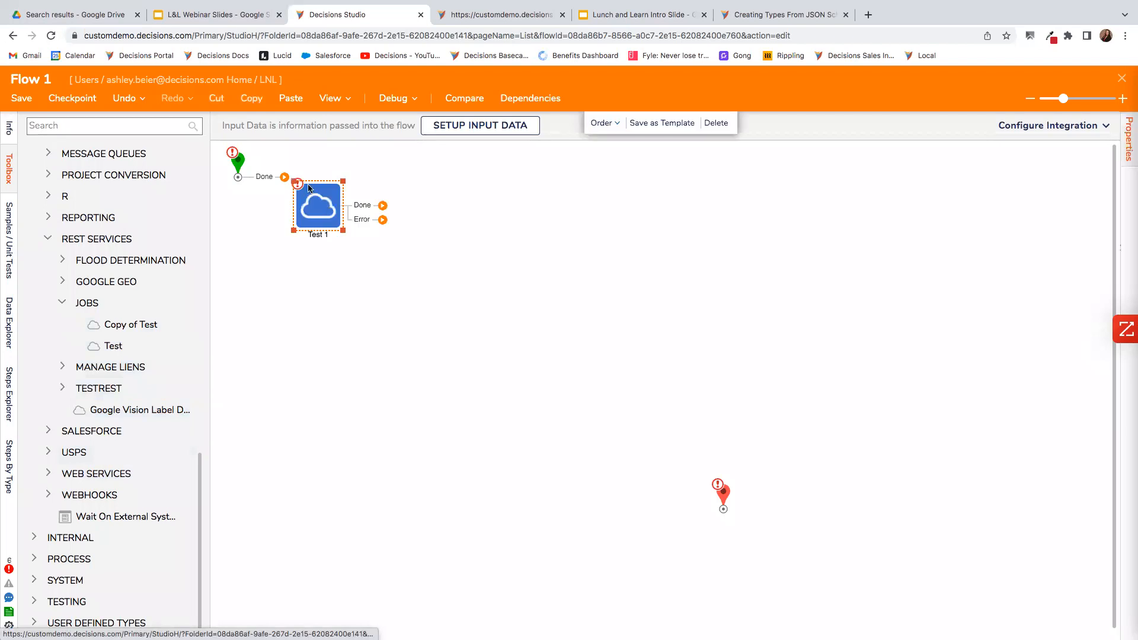